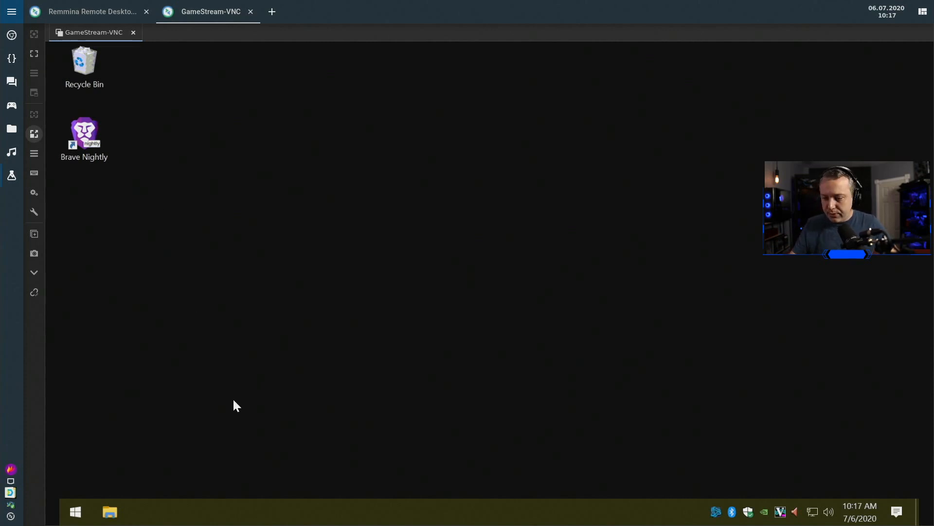
# Step: Inspect the CPU performance details in a maximized Task Manager on the remote PC, and close it
pyautogui.rightClick(259, 514)
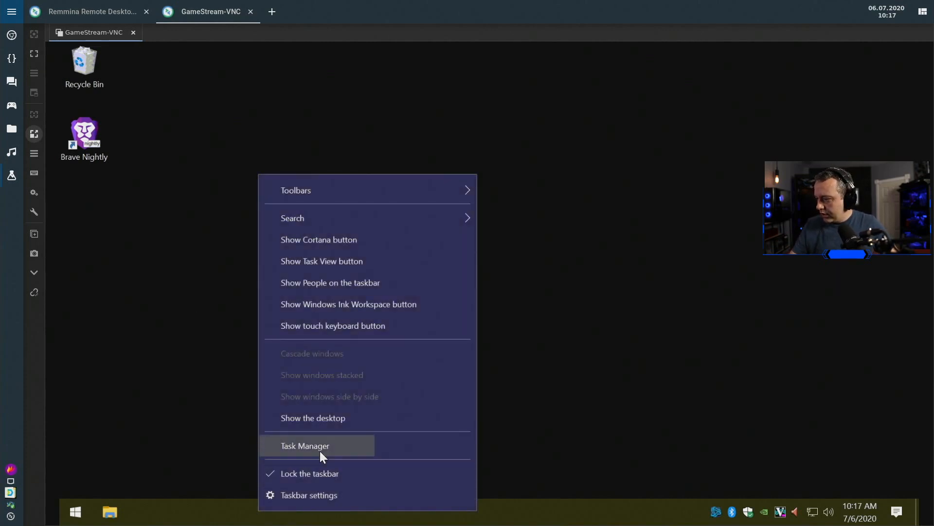
pyautogui.click(294, 447)
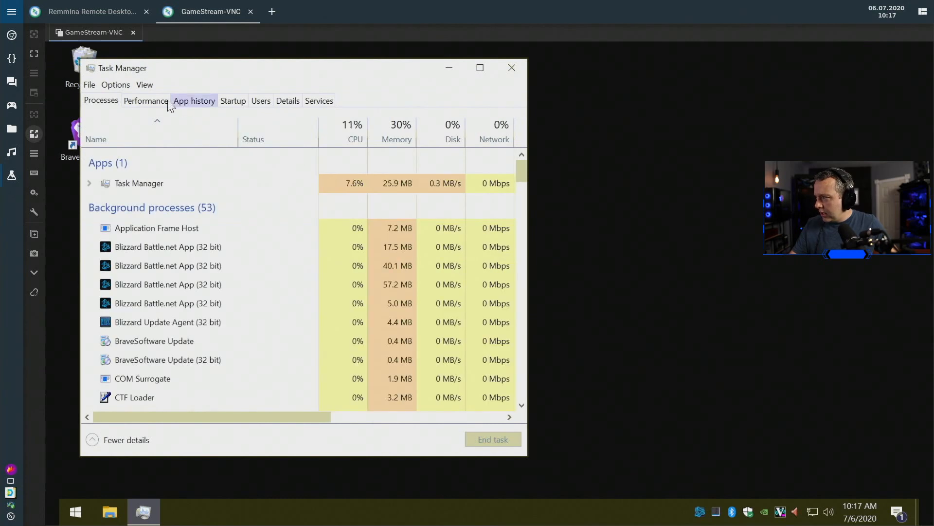
pyautogui.click(164, 102)
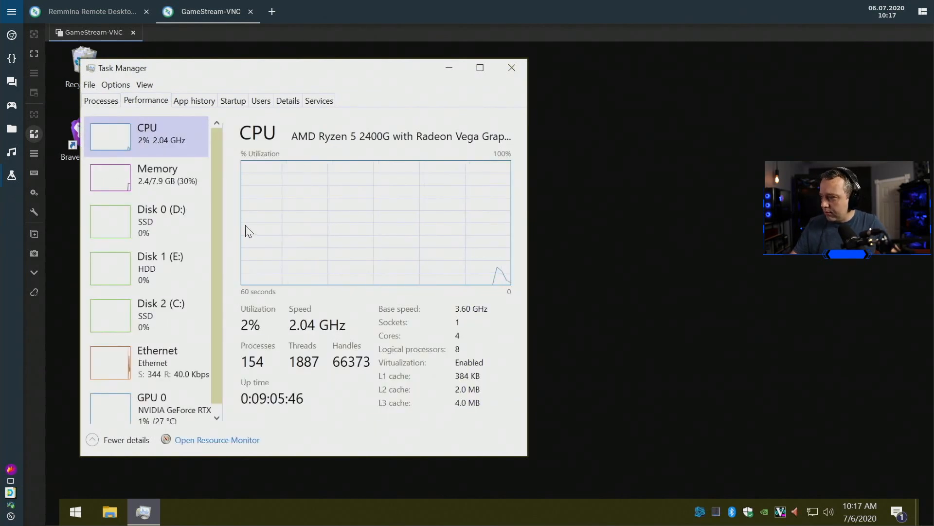
pyautogui.click(479, 68)
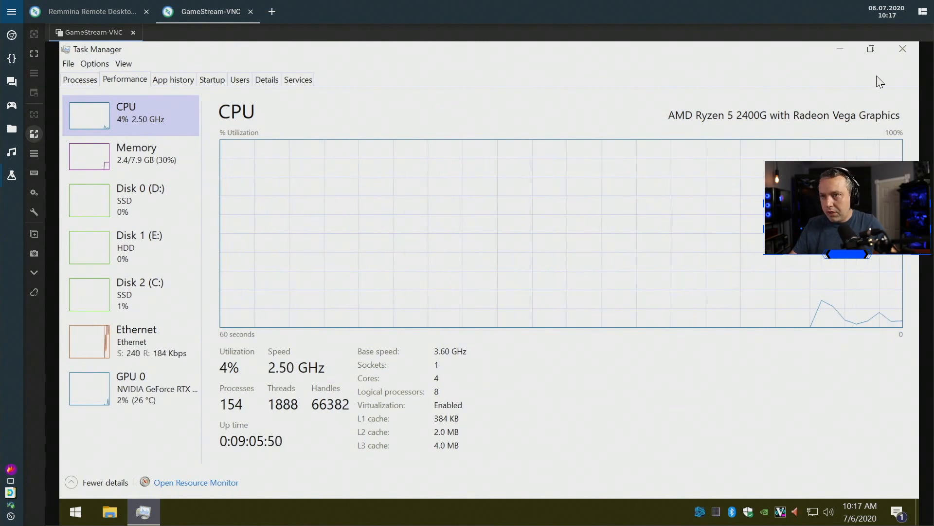
pyautogui.click(902, 49)
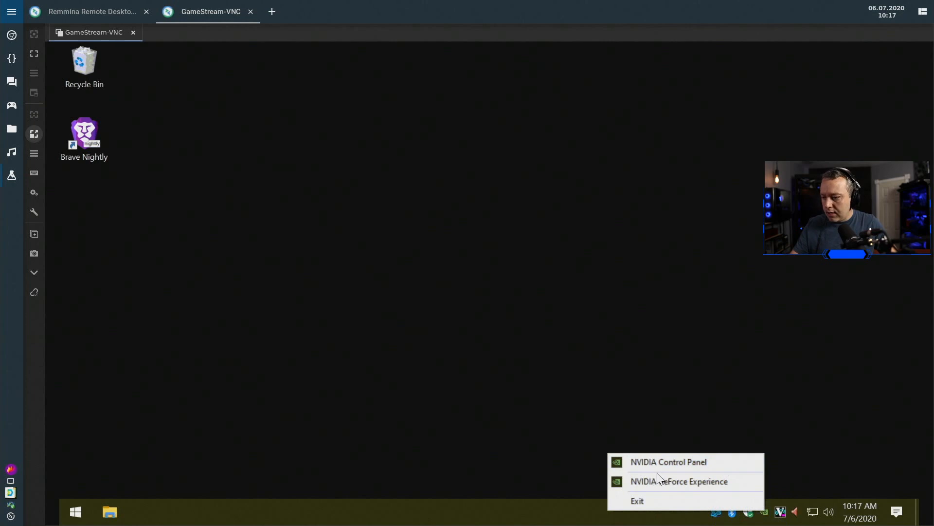
# Step: Open NVIDIA GeForce Experience, maximize it, and look through the list of detected games
pyautogui.click(674, 481)
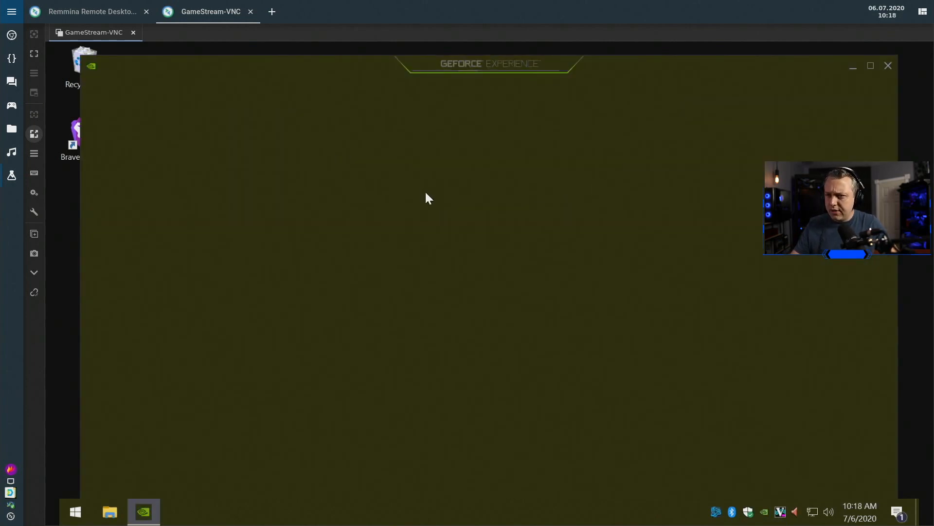
pyautogui.click(870, 66)
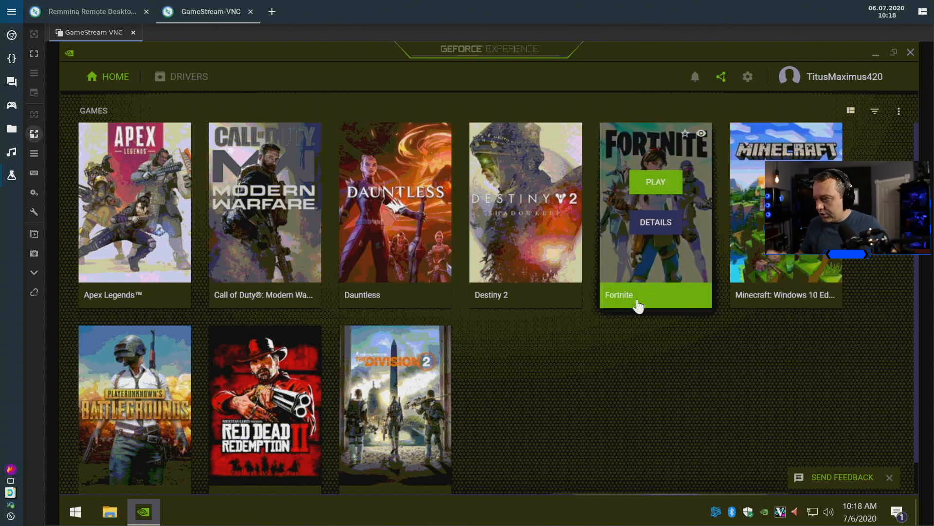
pyautogui.scroll(-1, 596, 372)
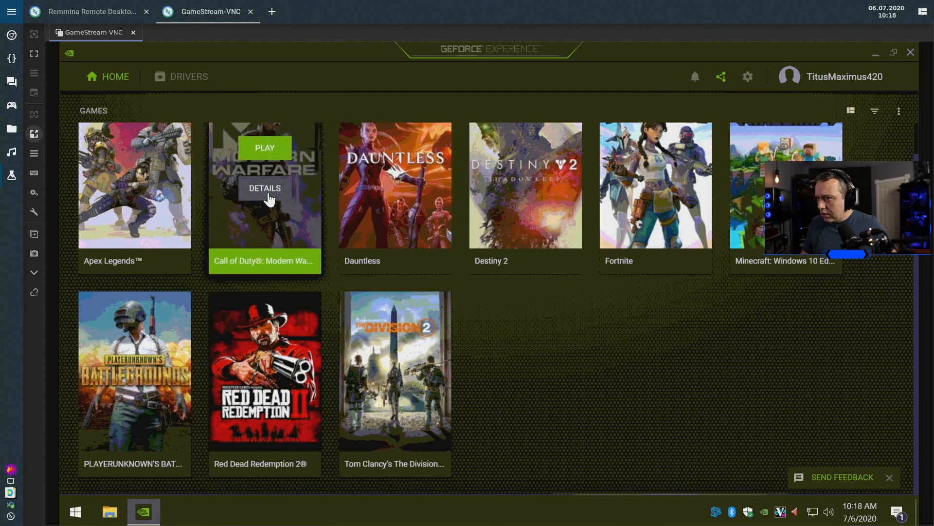
pyautogui.scroll(1, 470, 333)
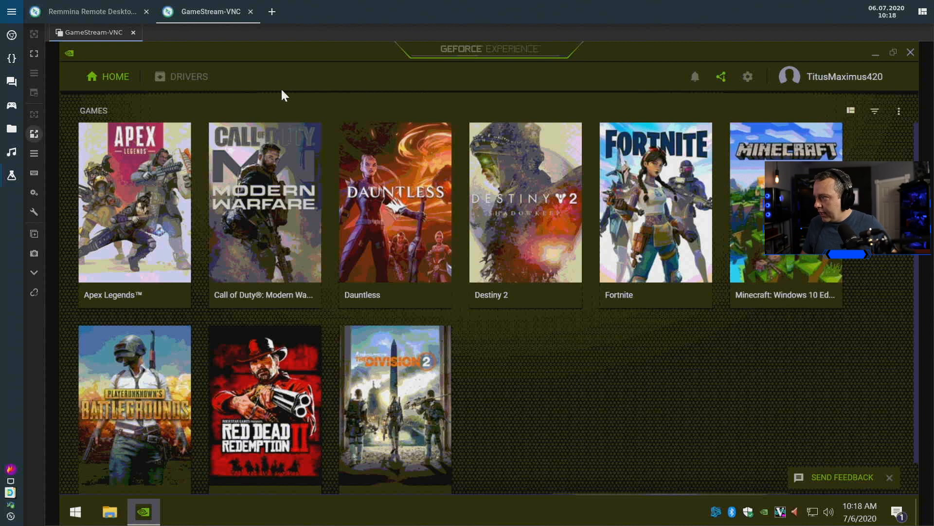
# Step: Go to the SHIELD GameStream settings and start adding an app to the streamable games and apps
pyautogui.click(748, 76)
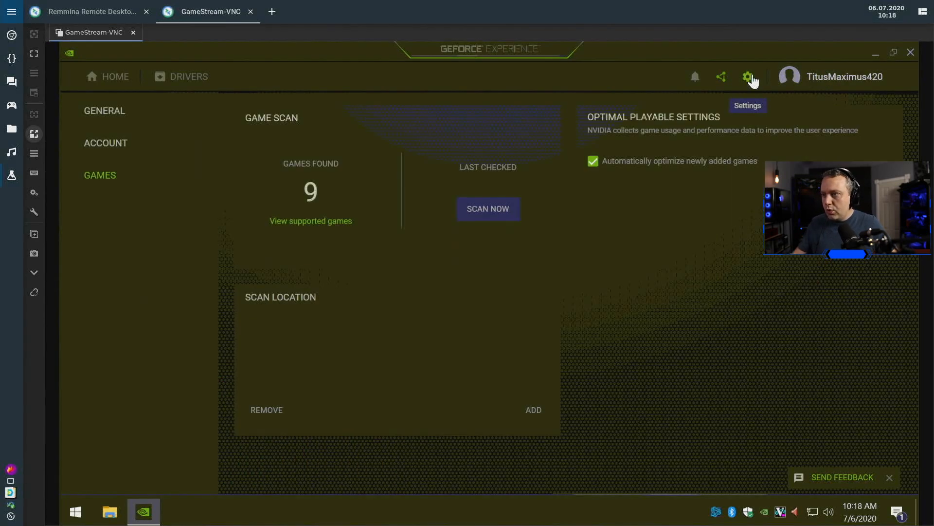
pyautogui.click(106, 208)
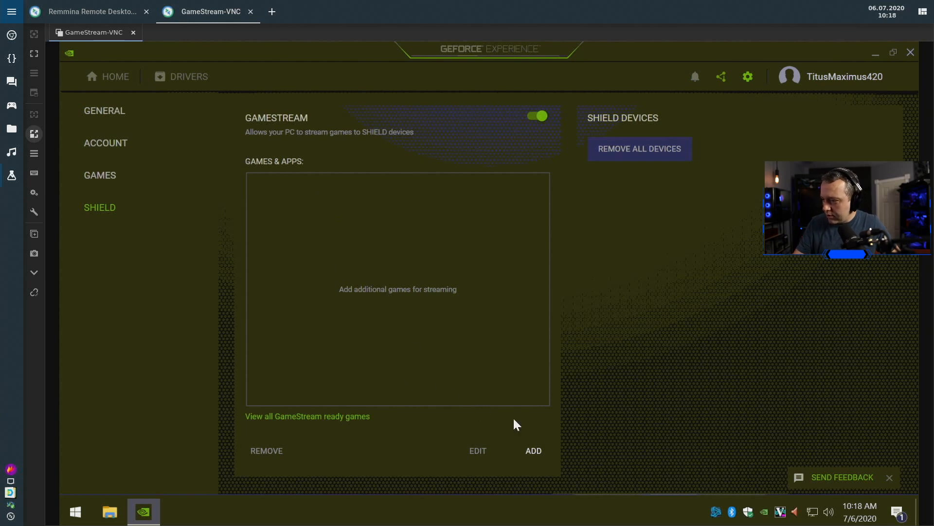
pyautogui.click(533, 451)
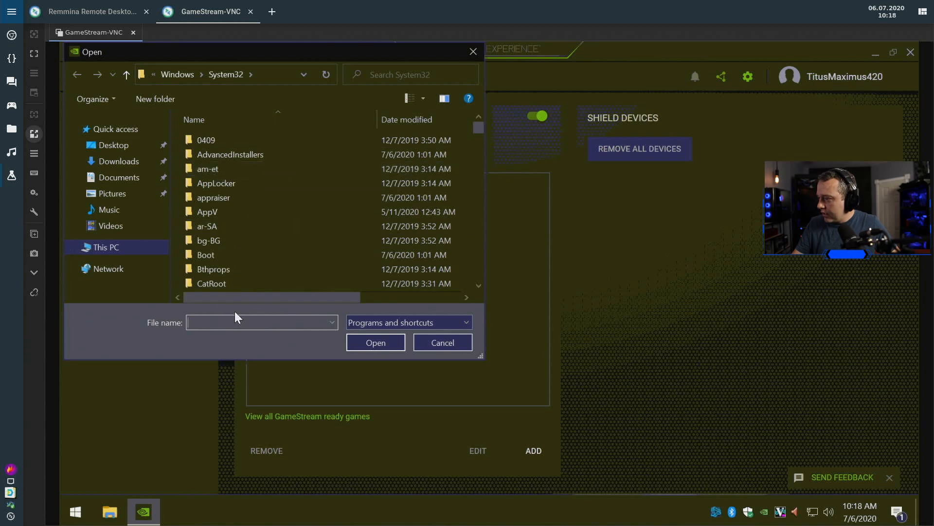
# Step: Browse the System32 and Program Files (x86) folders, including NVIDIA Corporation, for a program to add
pyautogui.scroll(-20, 228, 217)
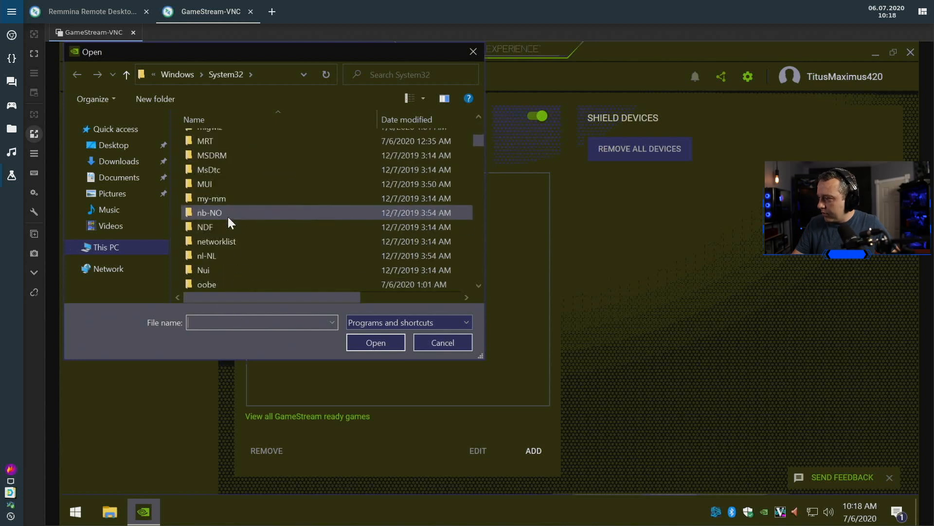
pyautogui.scroll(20, 227, 217)
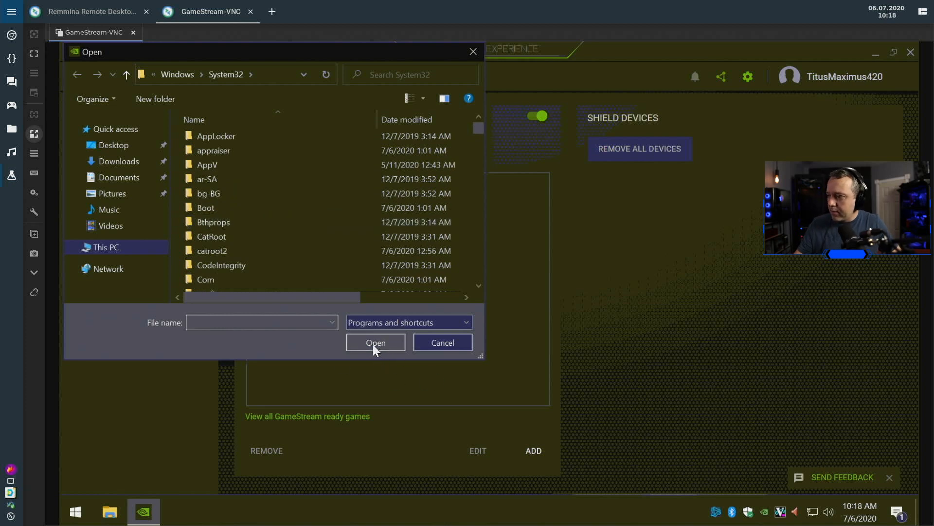
pyautogui.scroll(-2, 248, 171)
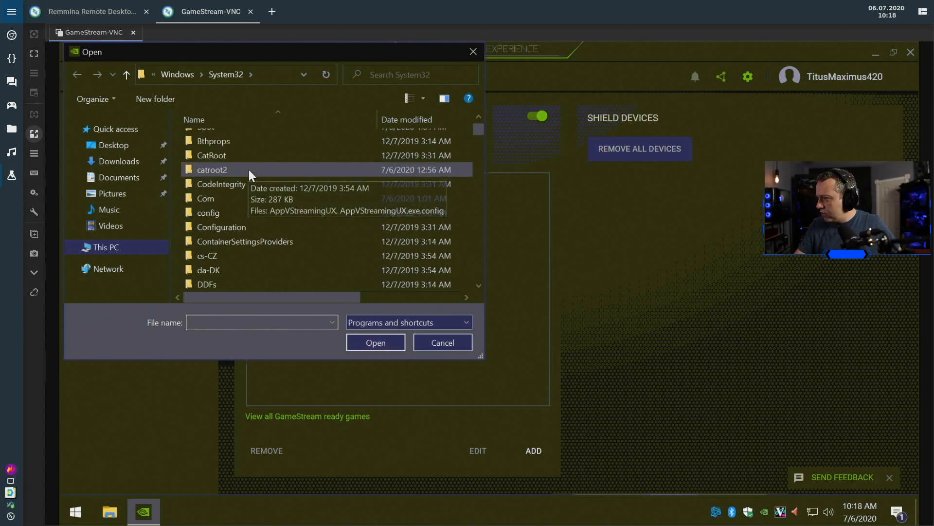
pyautogui.click(174, 74)
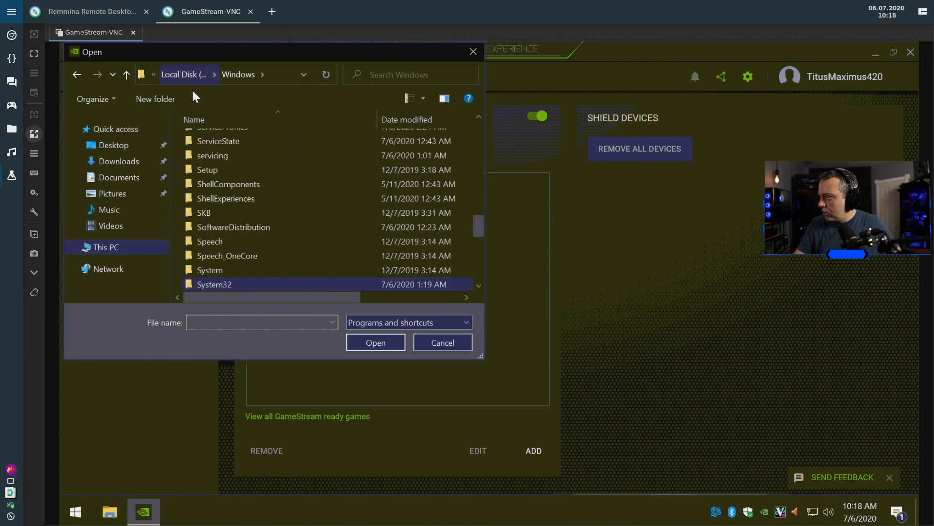
pyautogui.click(184, 74)
pyautogui.doubleClick(224, 169)
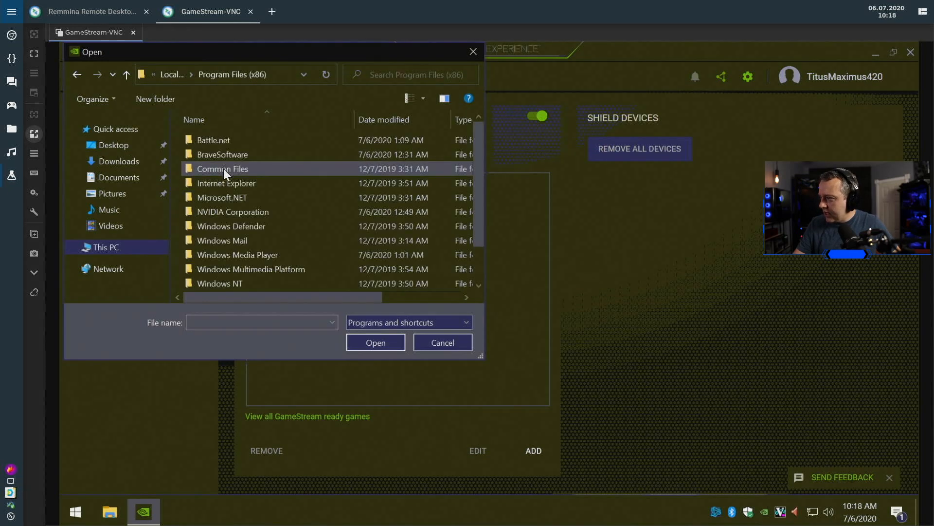
pyautogui.doubleClick(256, 211)
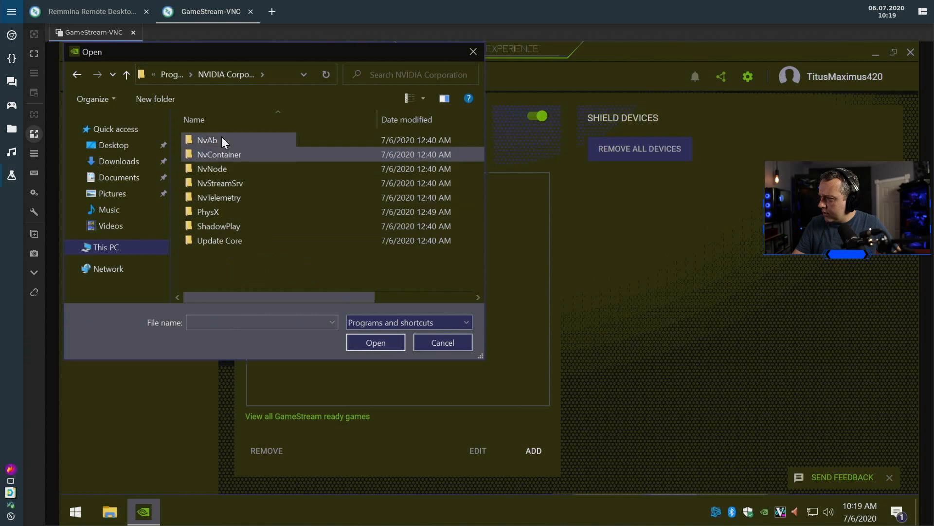
pyautogui.click(174, 73)
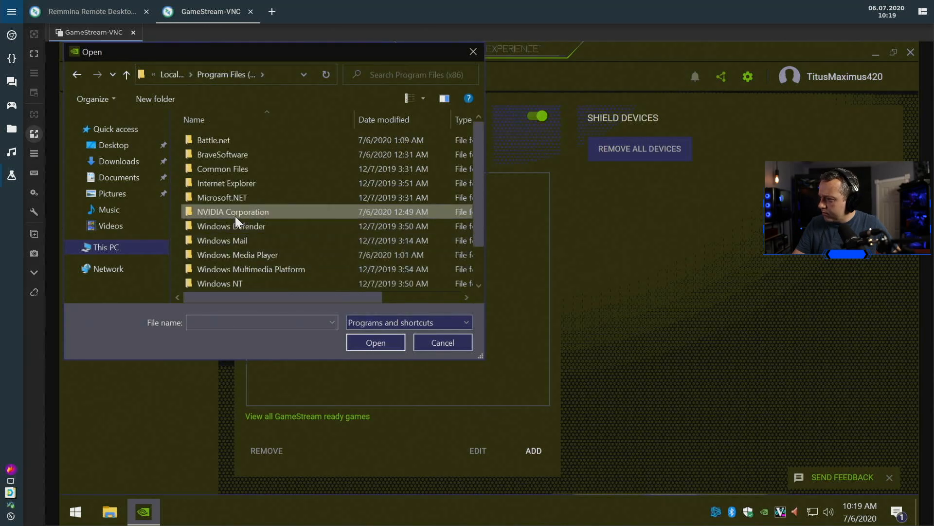
pyautogui.scroll(-1, 253, 224)
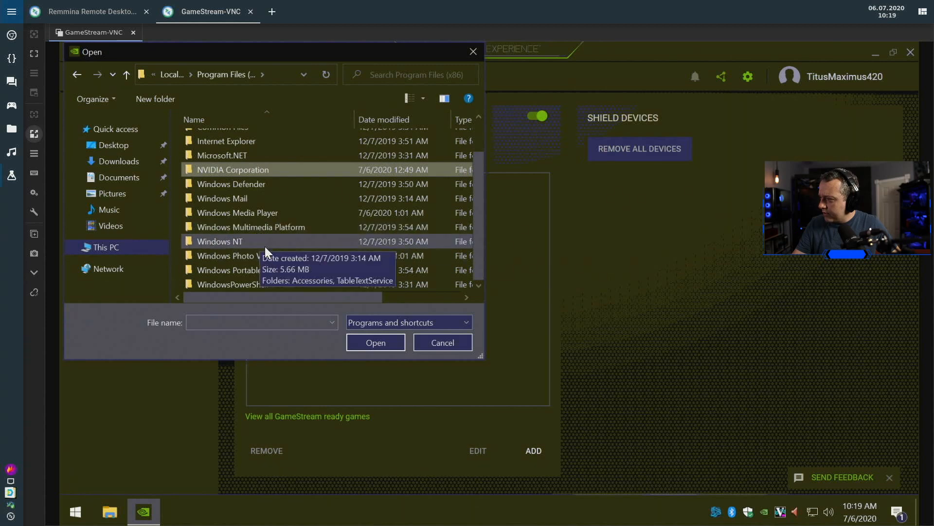
pyautogui.scroll(1, 265, 246)
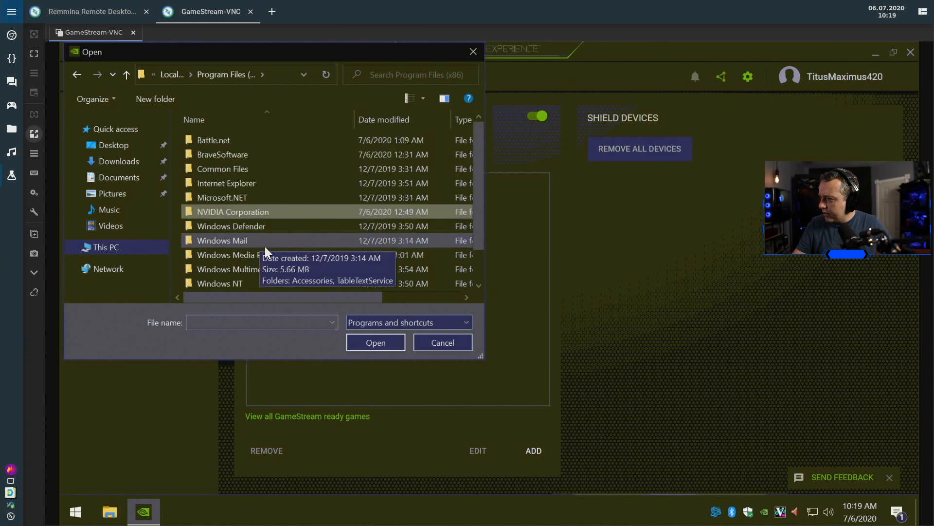
# Step: Add the notepad++ program from the Program Files Notepad++ folder to the GameStream games and apps
pyautogui.click(172, 75)
pyautogui.click(219, 154)
pyautogui.doubleClick(218, 153)
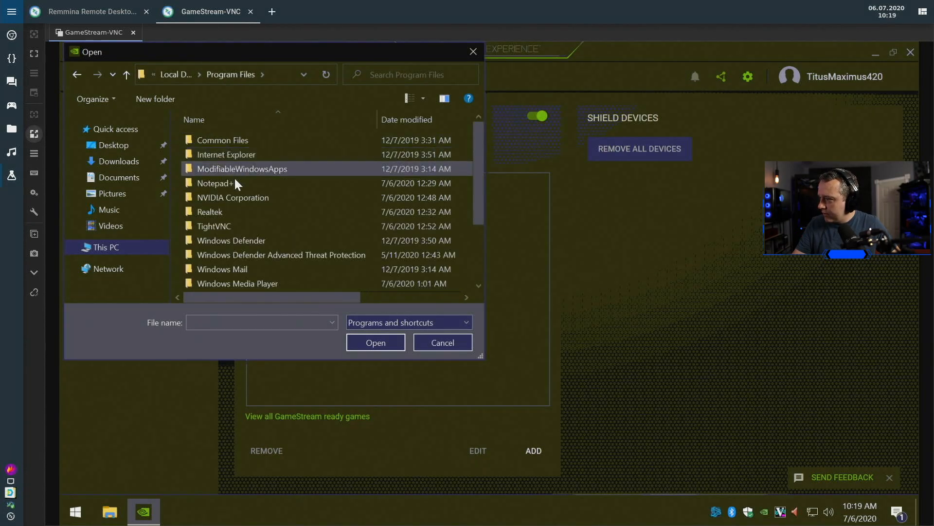
pyautogui.doubleClick(229, 182)
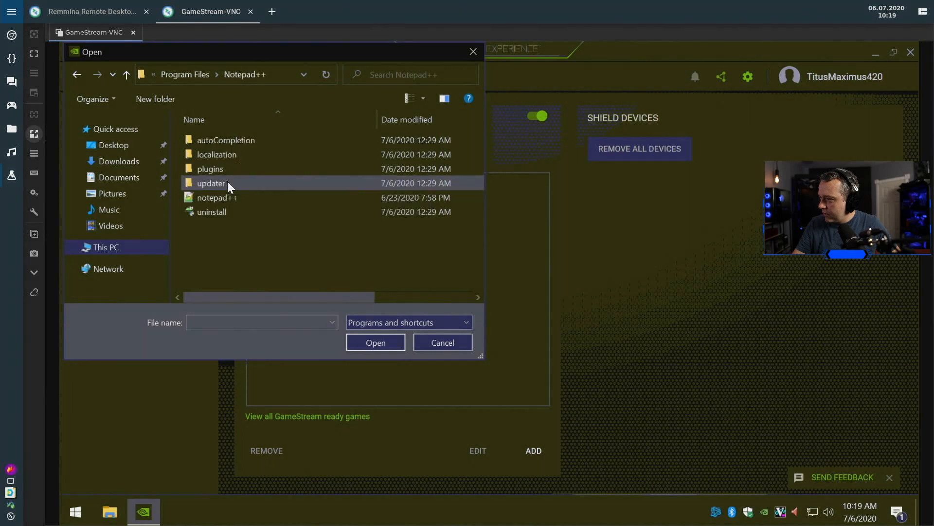
pyautogui.click(214, 197)
pyautogui.click(386, 343)
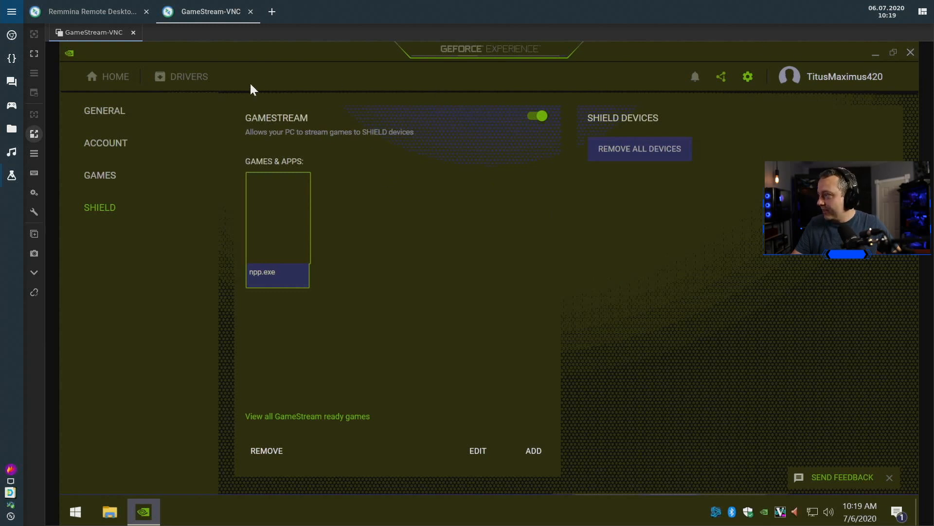
# Step: Switch to Moonlight and refresh the GAMING-PC app list by leaving and reopening that computer
pyautogui.click(11, 105)
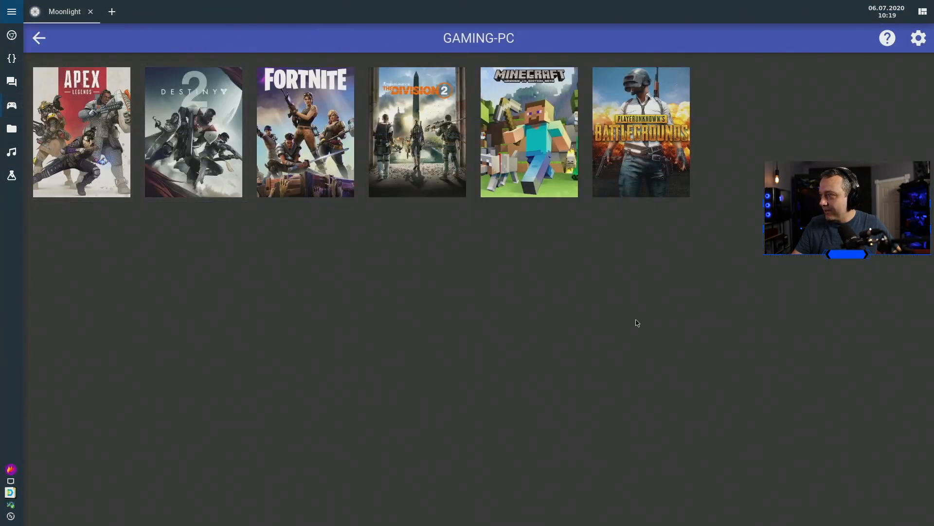
pyautogui.click(39, 38)
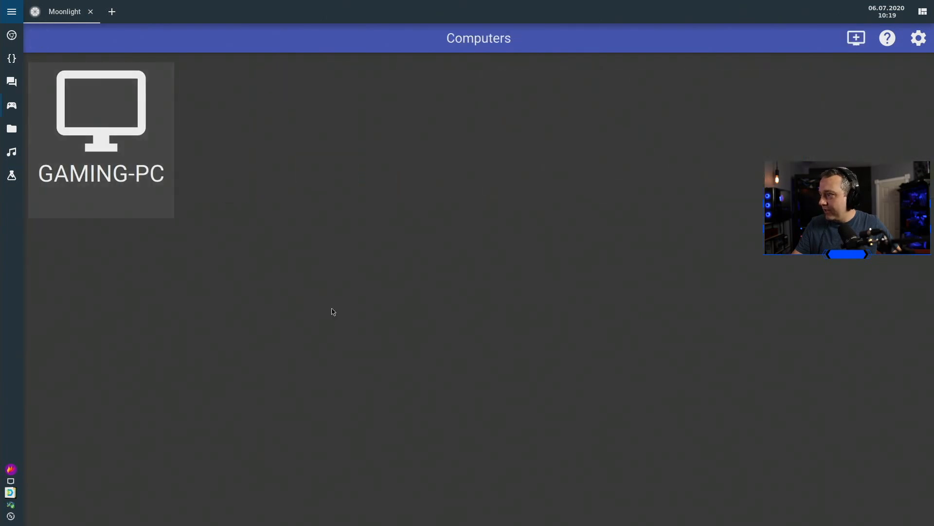
pyautogui.click(123, 127)
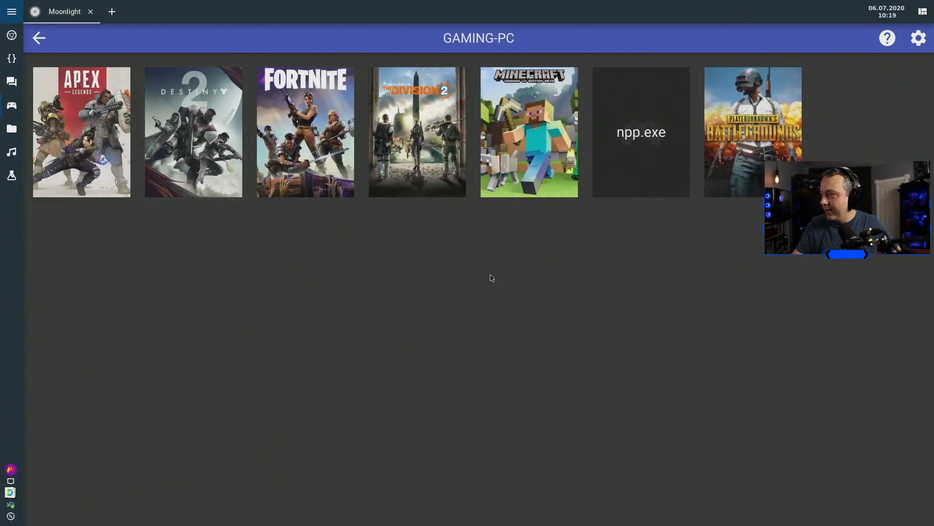
# Step: Close the GameStream-VNC remote session in Remmina and start streaming npp.exe from GAMING-PC in Moonlight
pyautogui.click(12, 176)
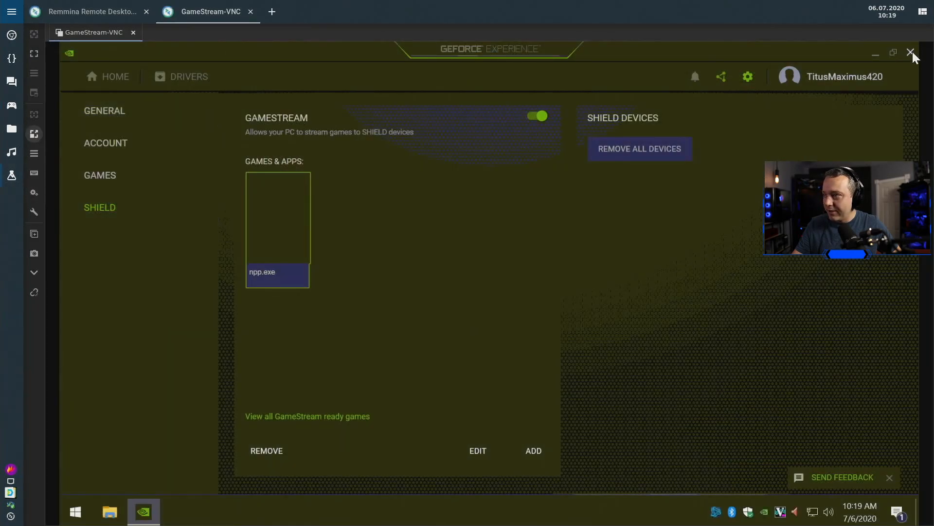
pyautogui.click(250, 11)
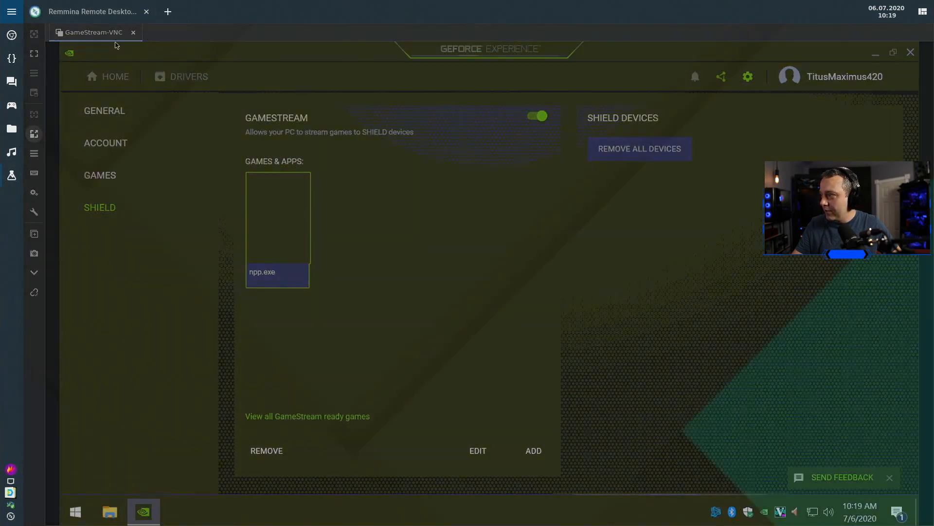
pyautogui.click(12, 105)
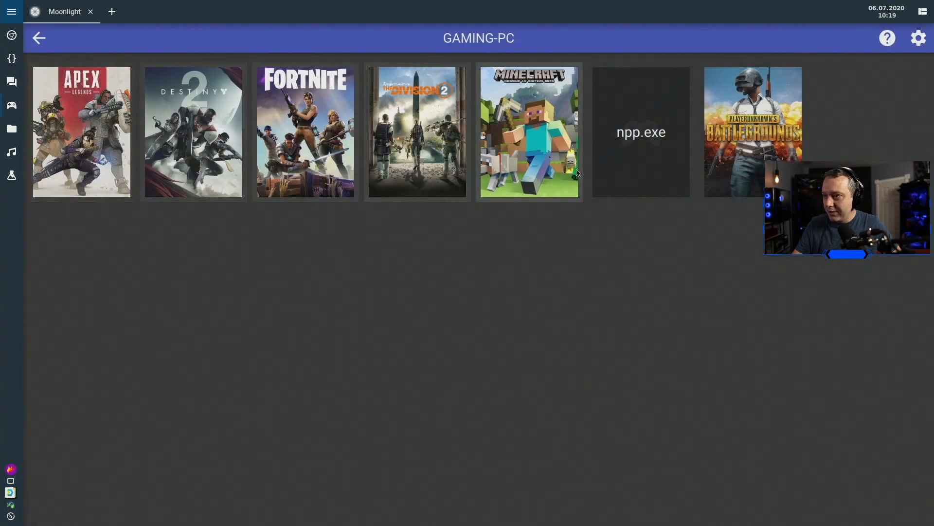
pyautogui.click(639, 133)
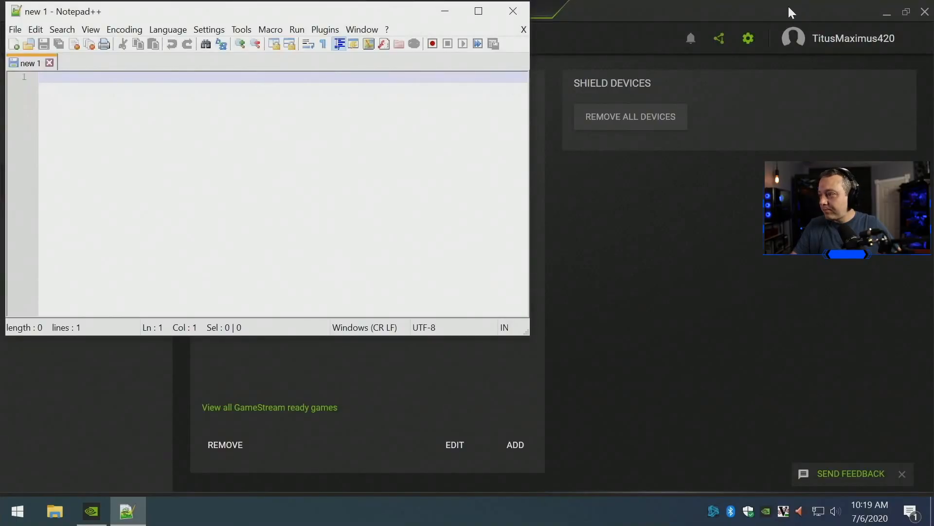
# Step: Close Notepad++ in the stream and launch the Brave Nightly browser from the streamed desktop
pyautogui.click(512, 12)
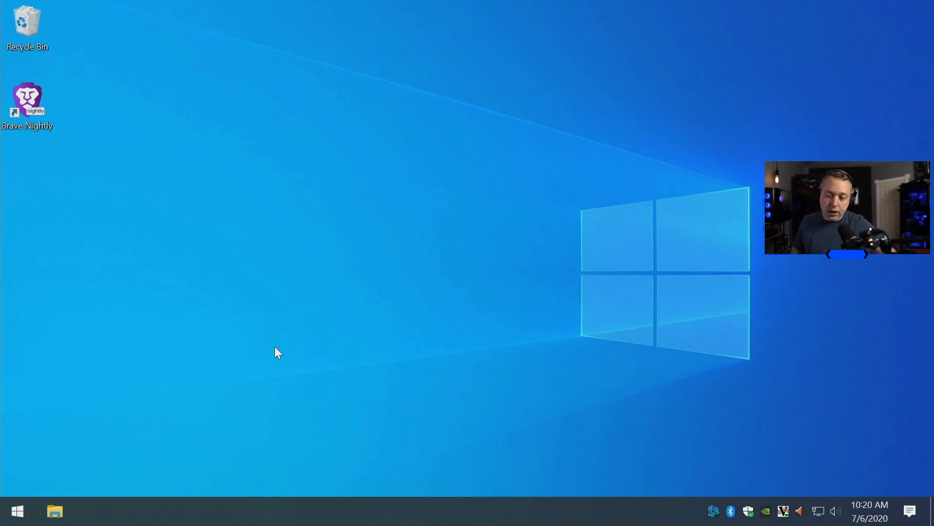
pyautogui.click(5, 520)
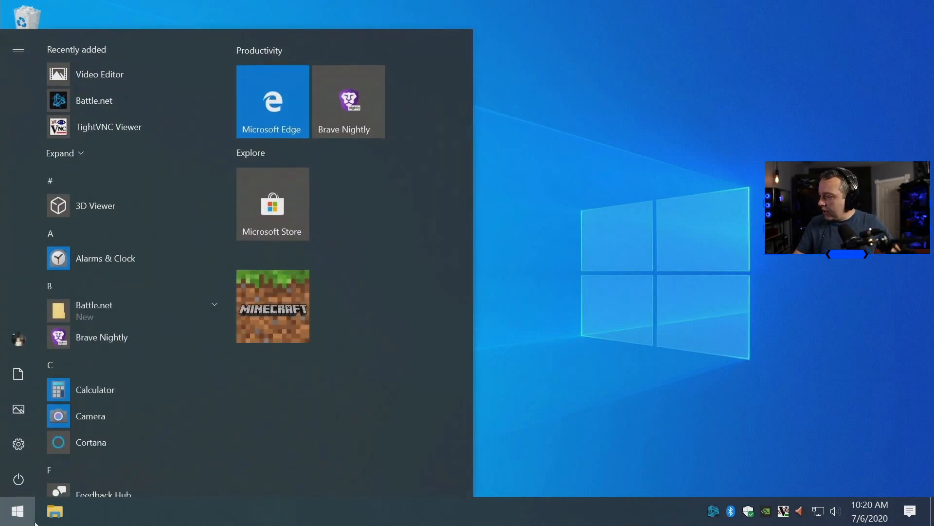
pyautogui.click(18, 520)
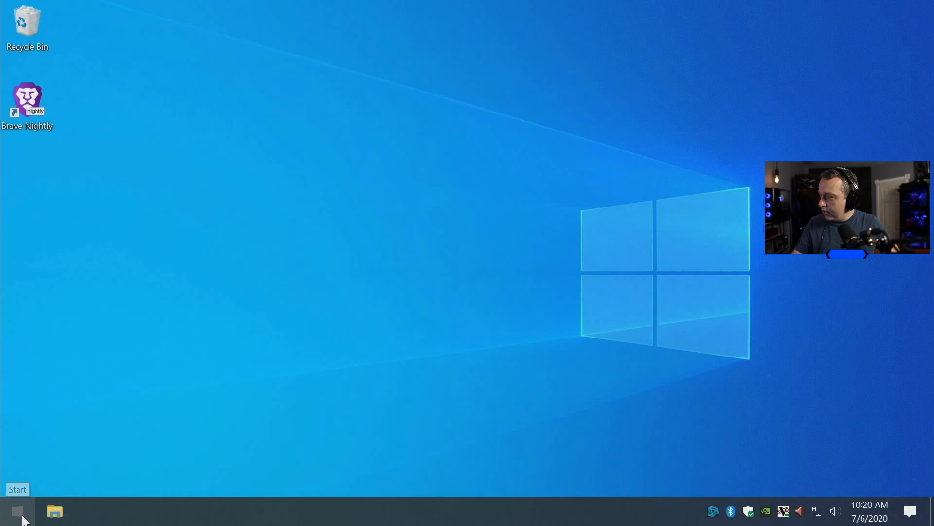
pyautogui.doubleClick(27, 105)
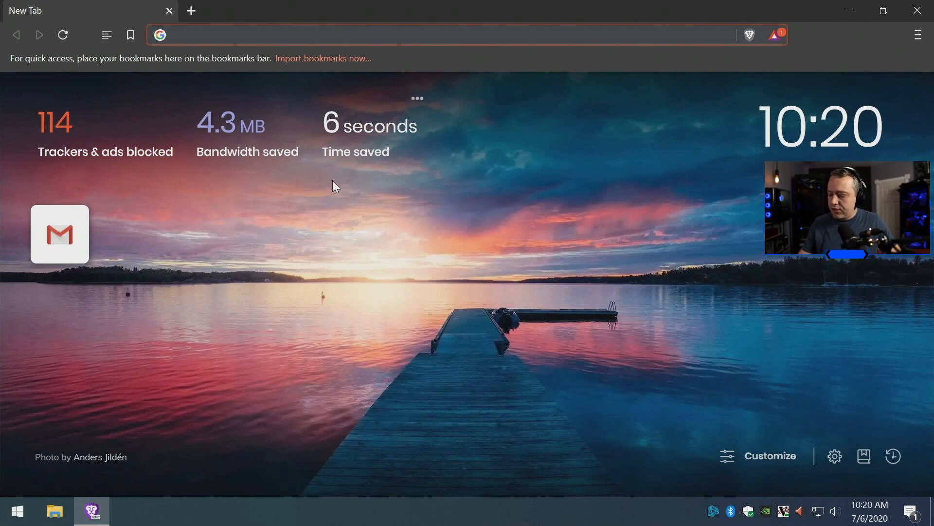
# Step: Search the web for debloat windows 10 and open the Chris Titus Tech article Debloat Windows 10 in 2020
pyautogui.write('de')
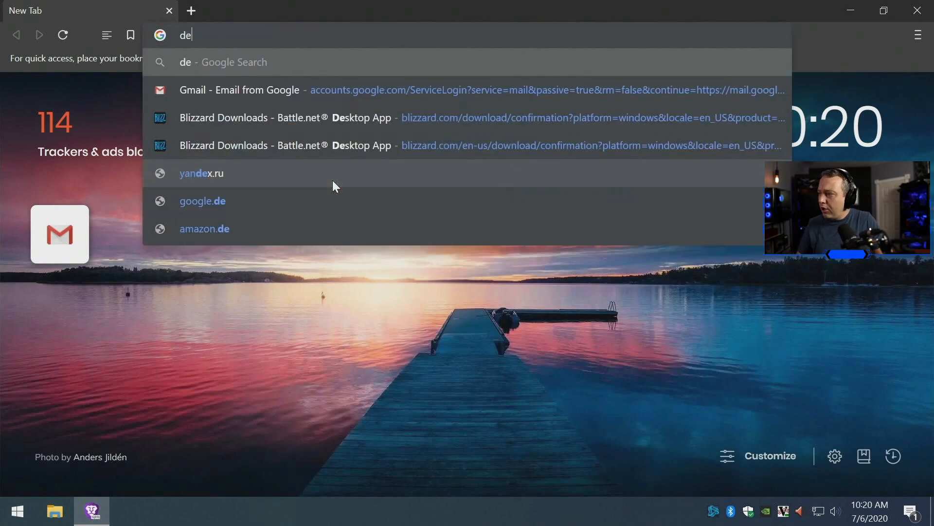
pyautogui.write('bloat windows 10')
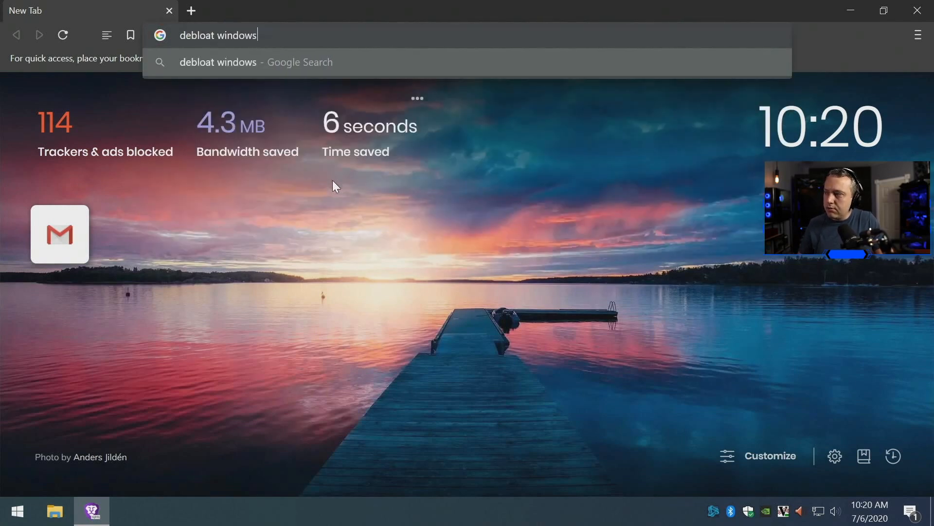
pyautogui.press('Return')
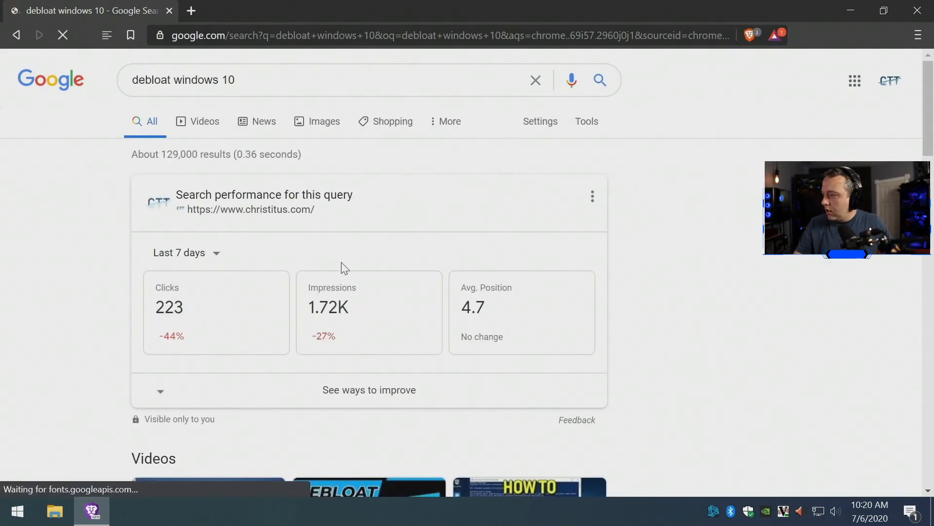
pyautogui.scroll(-10, 340, 267)
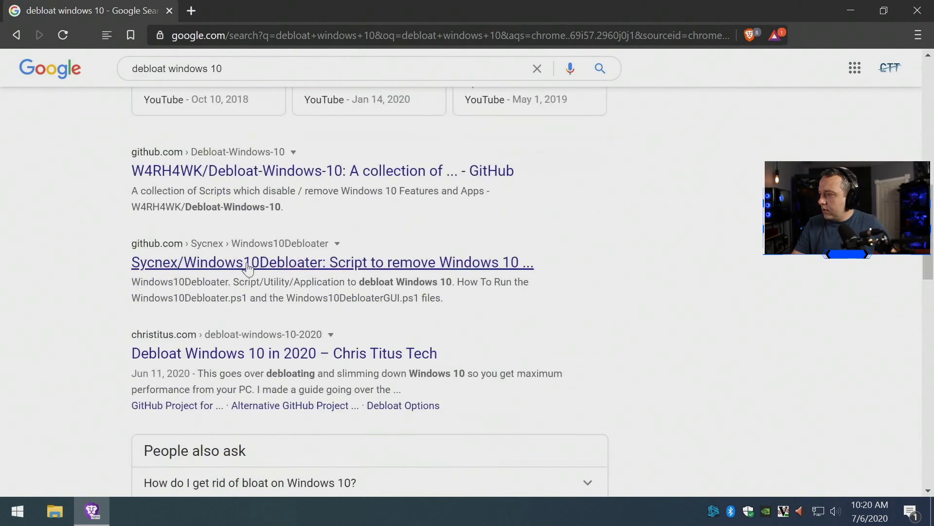
pyautogui.click(248, 351)
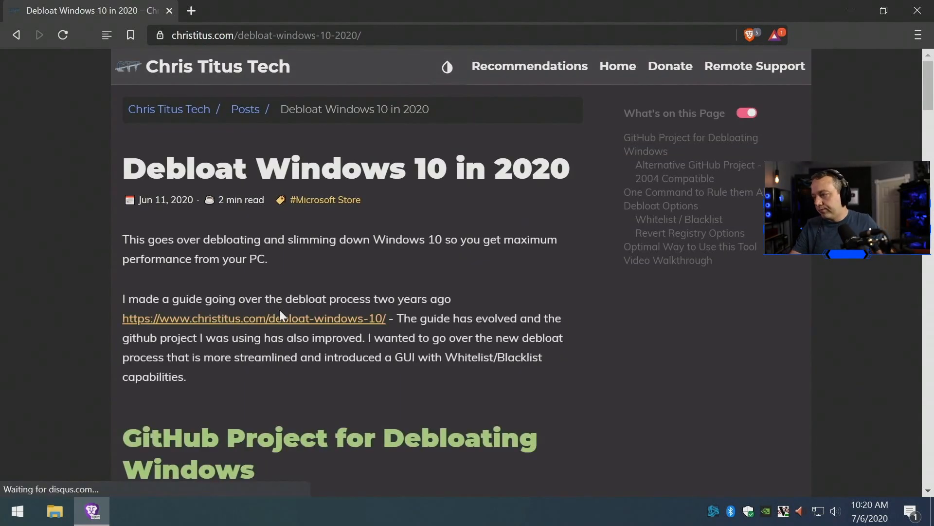
# Step: Open the farag2/Windows-10-Setup-Script GitHub project linked in the debloat article
pyautogui.scroll(-5, 279, 309)
pyautogui.scroll(-9, 270, 293)
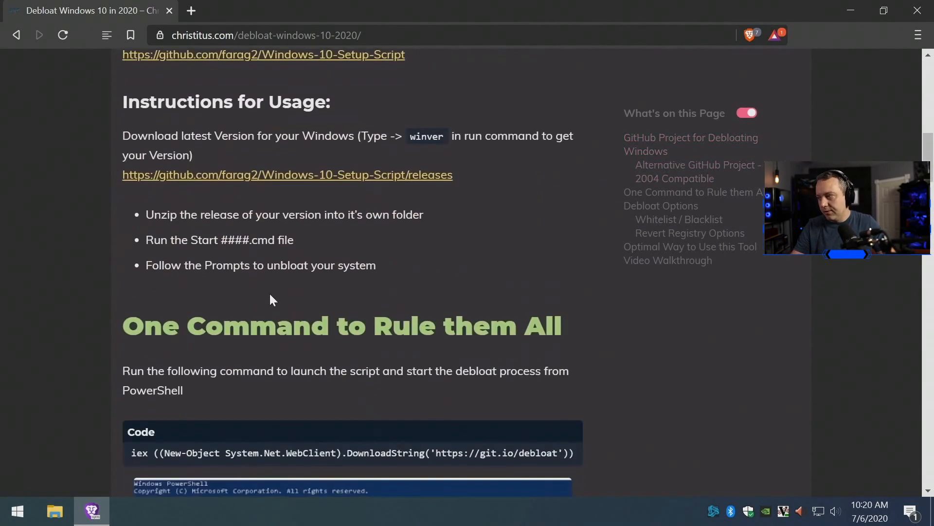
pyautogui.scroll(8, 270, 293)
pyautogui.click(224, 421)
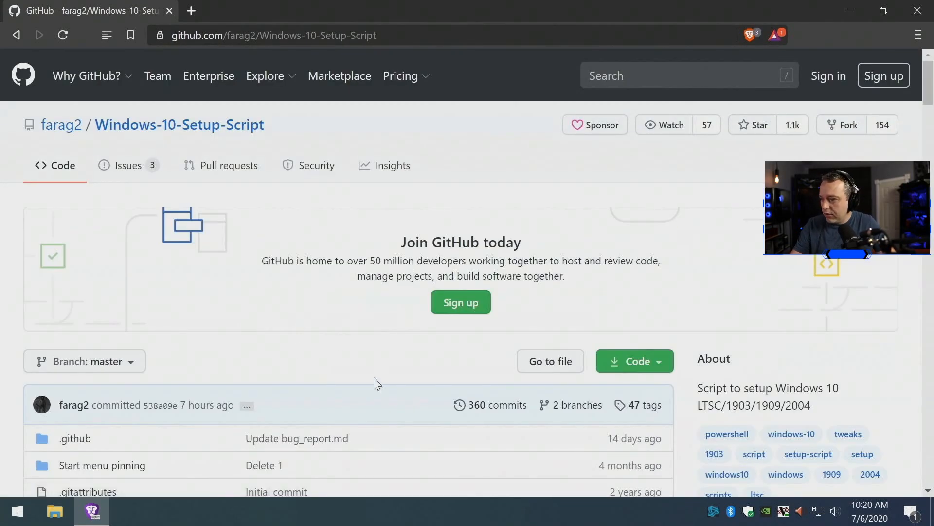
# Step: Open the latest release page, 29.06.2020, of the Windows-10-Setup-Script repository
pyautogui.scroll(-7, 382, 361)
pyautogui.scroll(7, 389, 387)
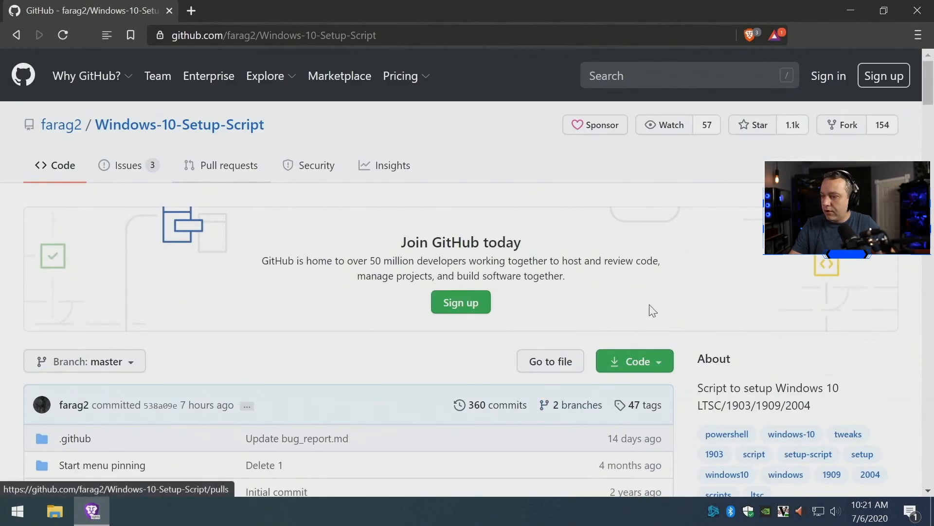
pyautogui.scroll(-6, 847, 298)
pyautogui.click(732, 345)
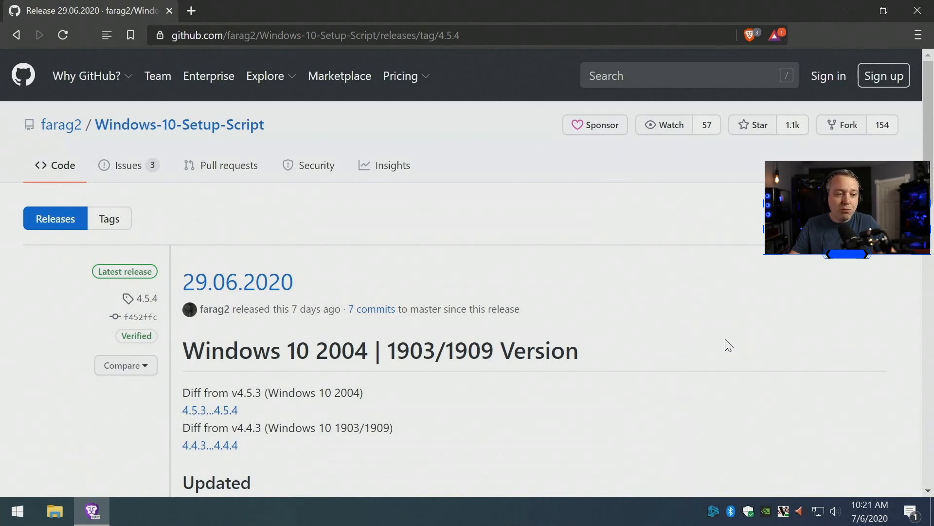
# Step: Download the release asset Win.10.2004.4.5.4.zip to the Downloads folder and open the archive
pyautogui.scroll(-5, 621, 376)
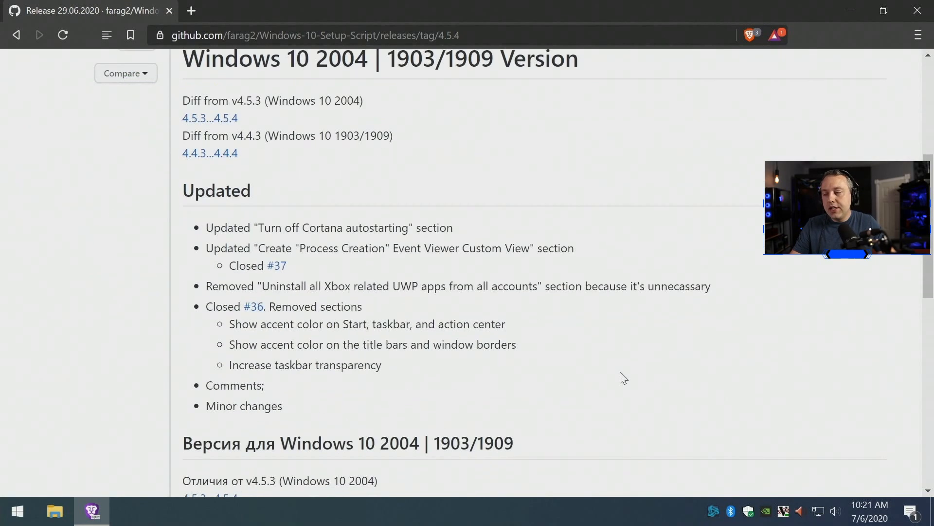
pyautogui.scroll(-2, 613, 358)
pyautogui.scroll(-2, 597, 353)
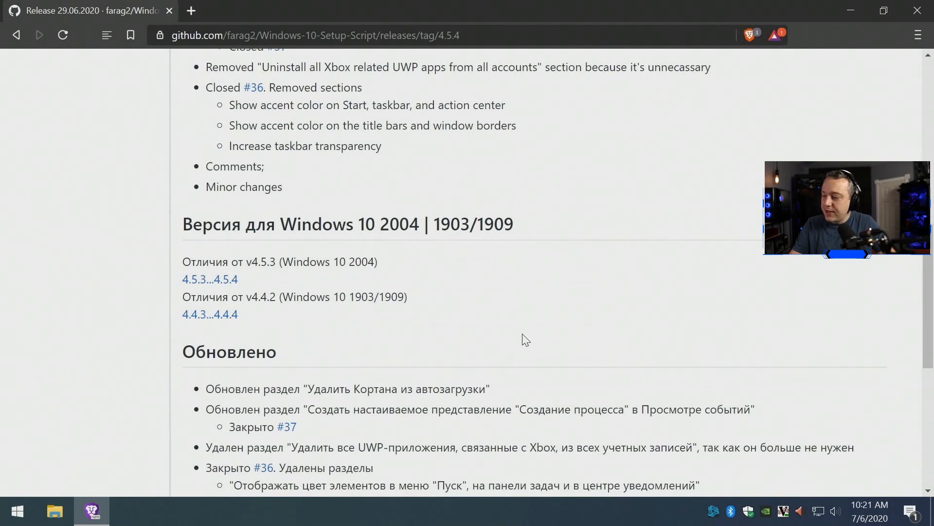
pyautogui.scroll(-5, 522, 340)
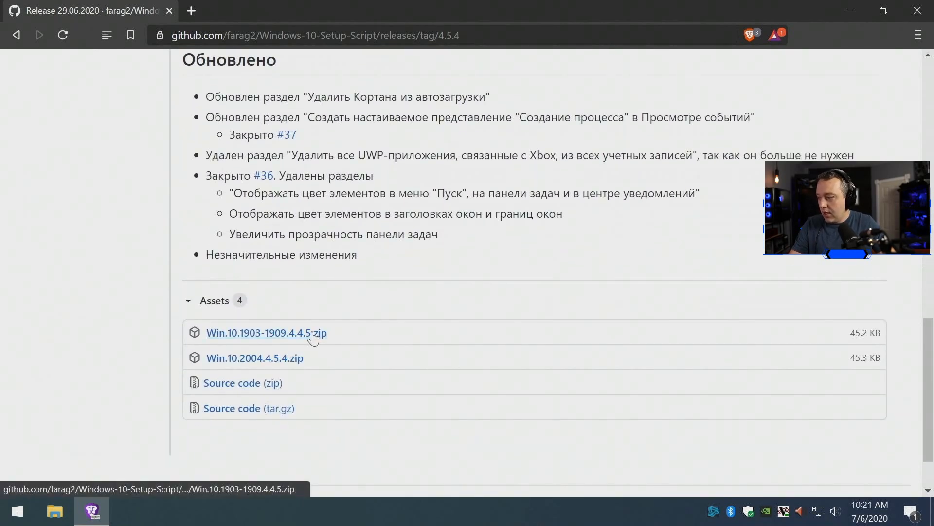
pyautogui.click(244, 362)
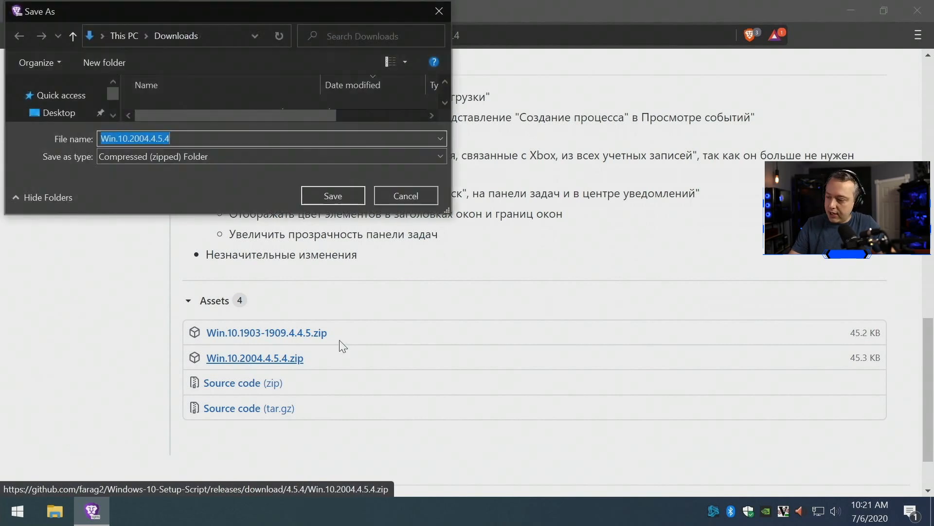
pyautogui.click(333, 196)
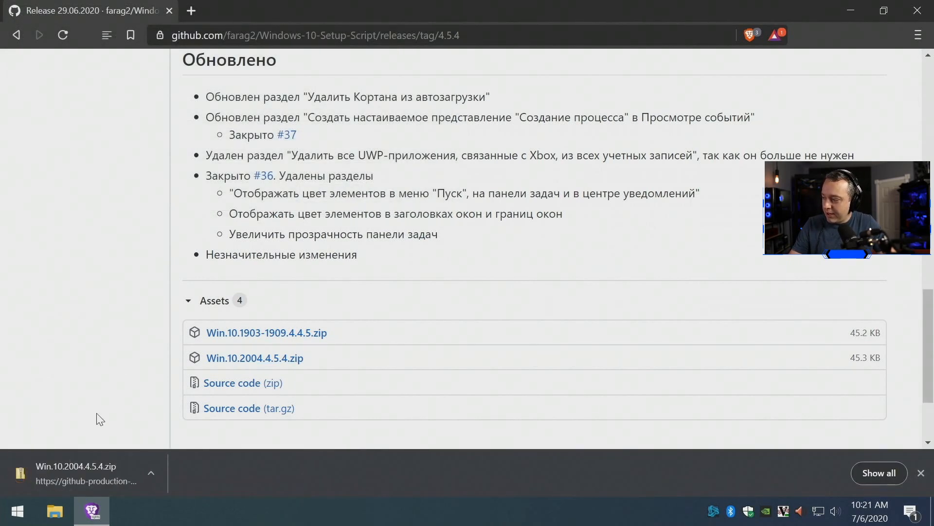
pyautogui.click(73, 473)
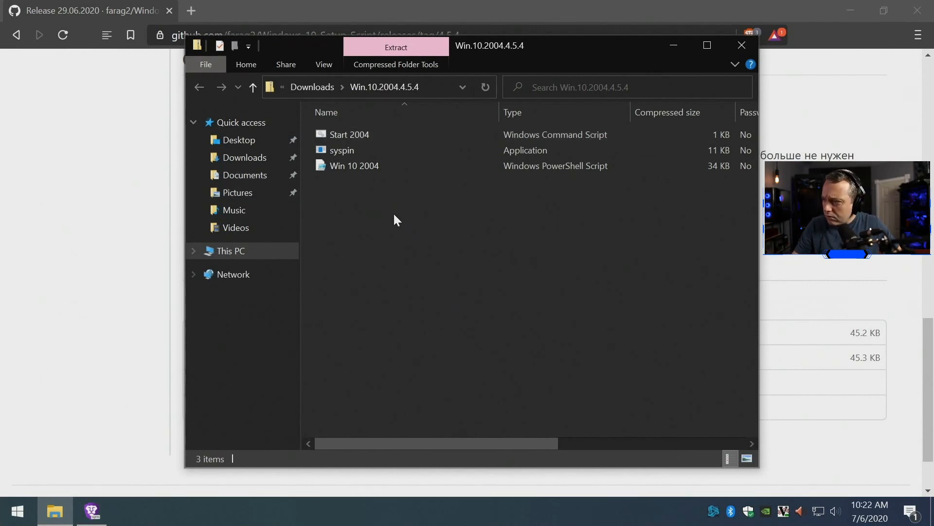
# Step: Try to run the Start 2004 command script directly from the zip archive, overriding the SmartScreen block
pyautogui.rightClick(337, 136)
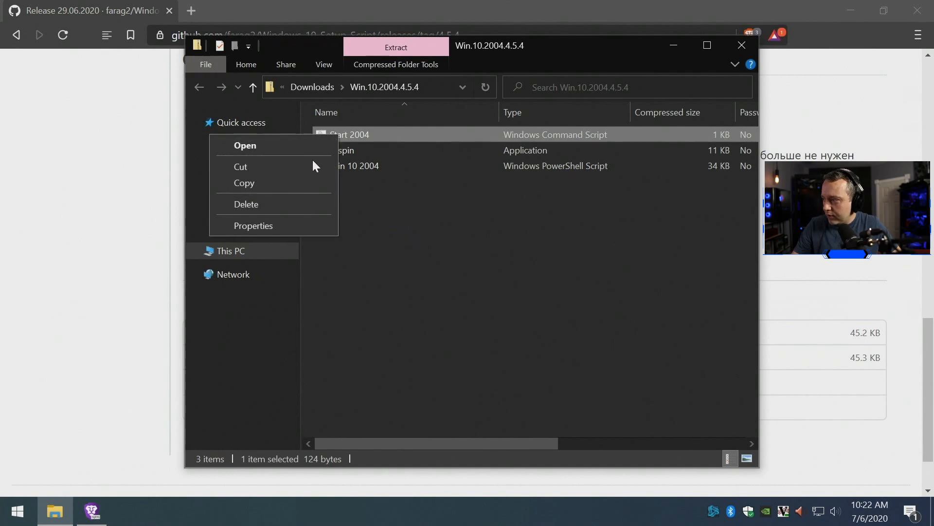
pyautogui.click(279, 145)
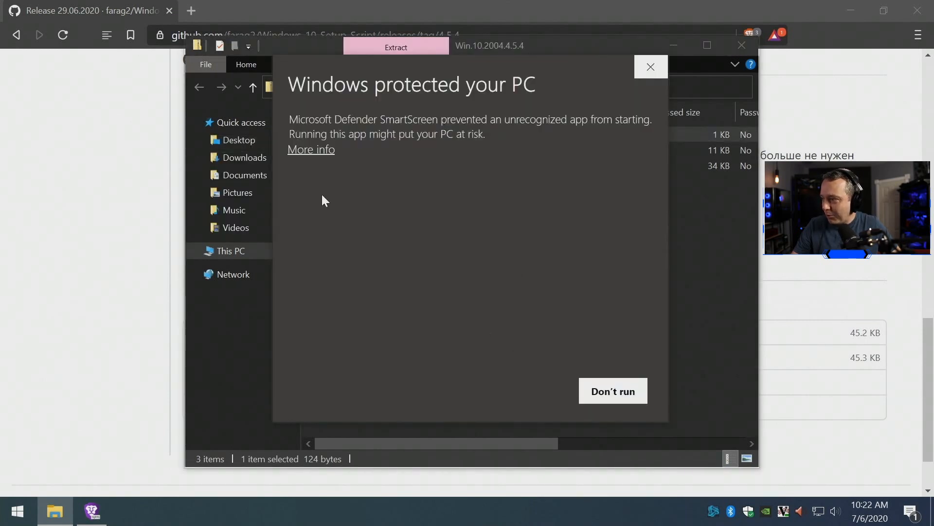
pyautogui.click(311, 149)
pyautogui.click(544, 396)
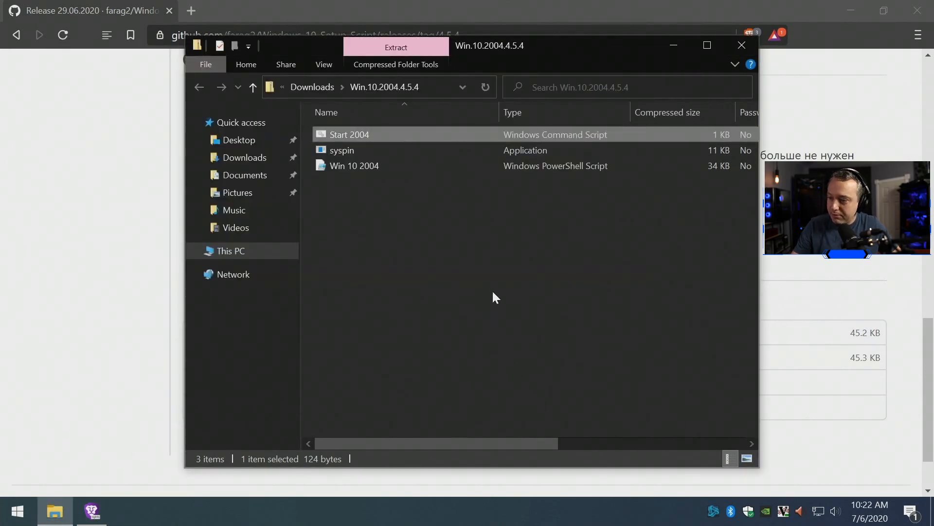
# Step: Extract the whole archive into a Win.10.2004.4.5.4 folder in Downloads
pyautogui.rightClick(377, 238)
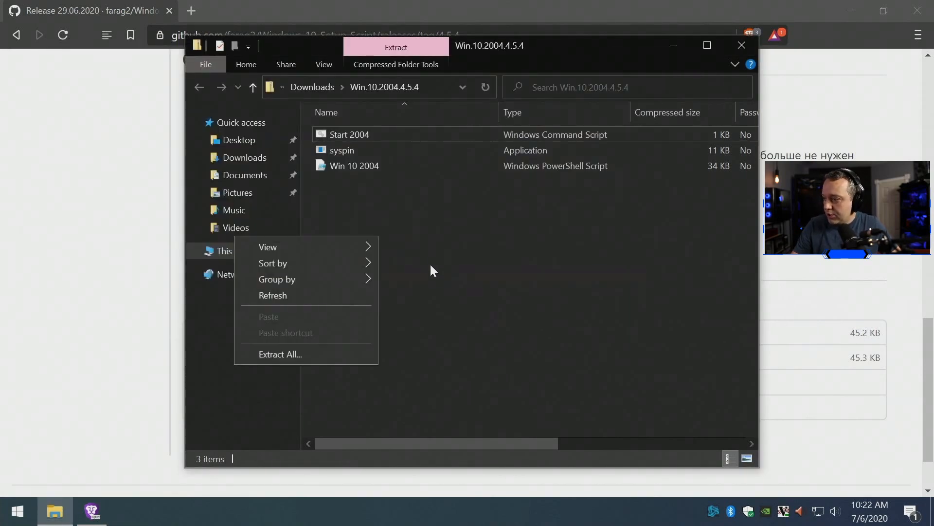
pyautogui.click(294, 354)
pyautogui.click(589, 402)
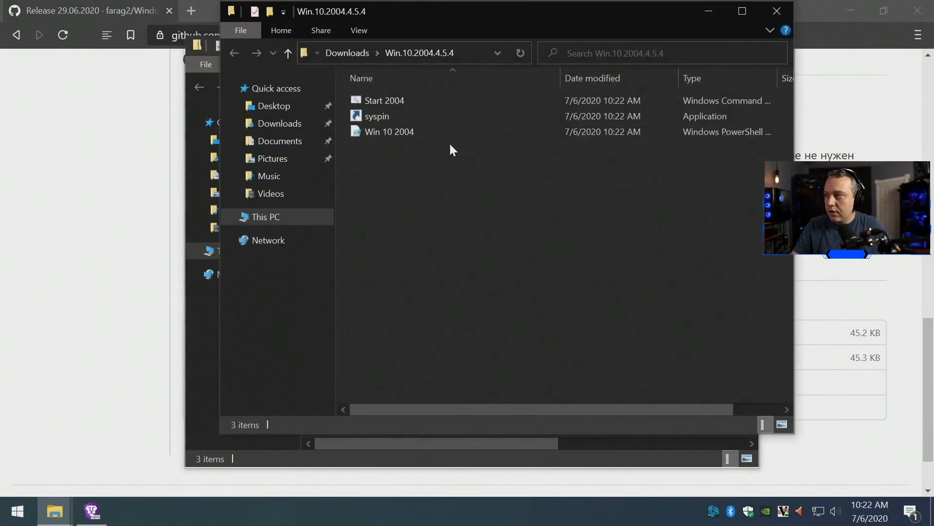
# Step: Run the extracted Start 2004 script as administrator and allow it past the SmartScreen block
pyautogui.click(379, 103)
pyautogui.rightClick(380, 104)
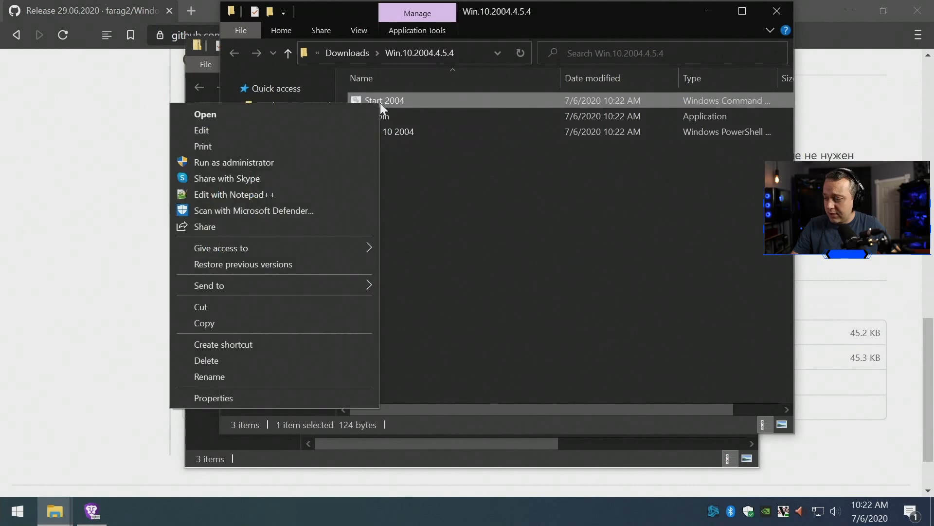
pyautogui.click(291, 163)
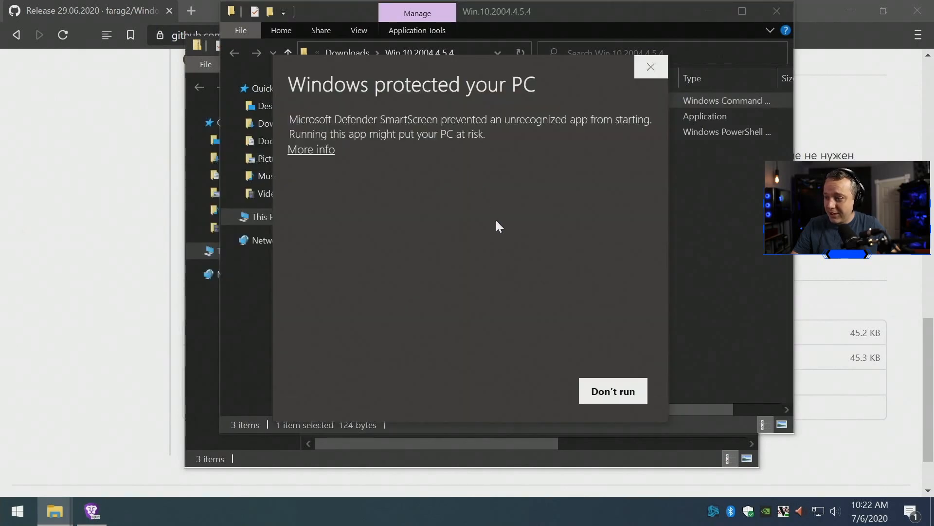
pyautogui.click(329, 154)
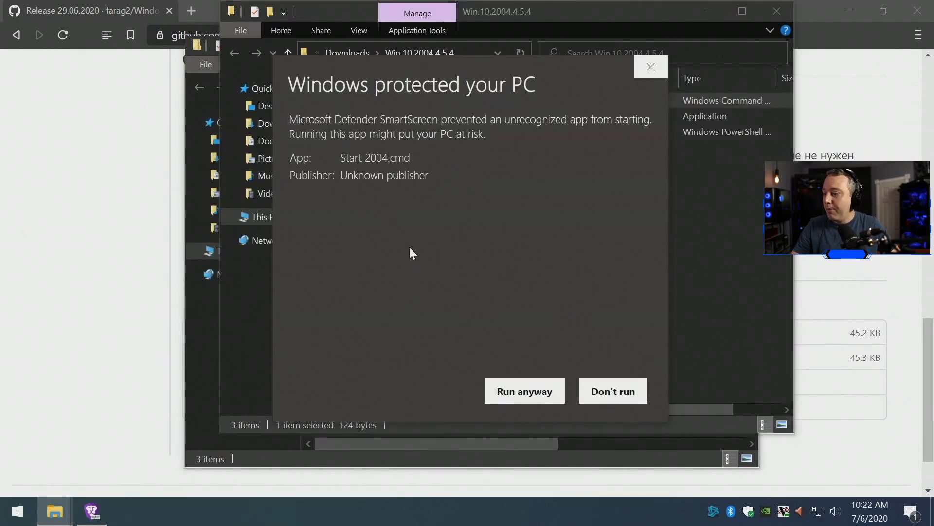
pyautogui.click(532, 390)
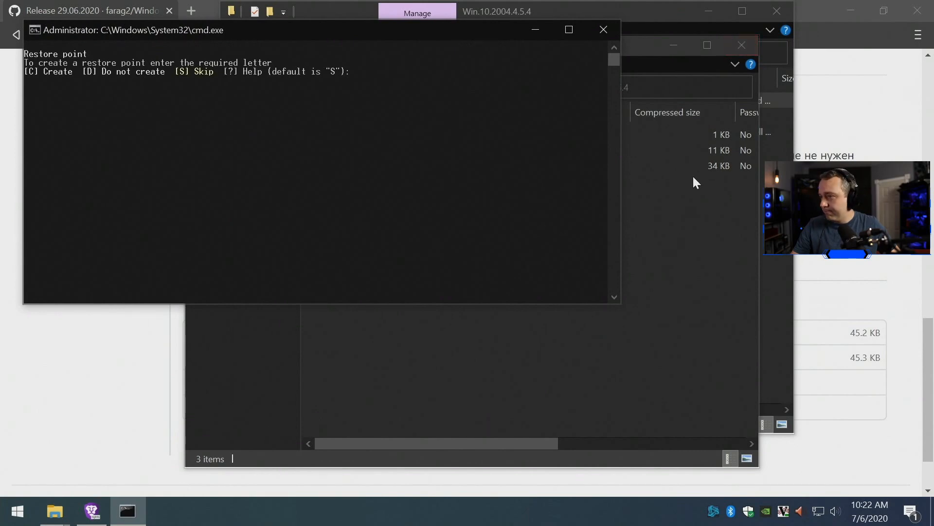
# Step: Close both Win.10.2004.4.5.4 folder windows and the browser, leaving the script console open
pyautogui.click(743, 236)
pyautogui.click(741, 45)
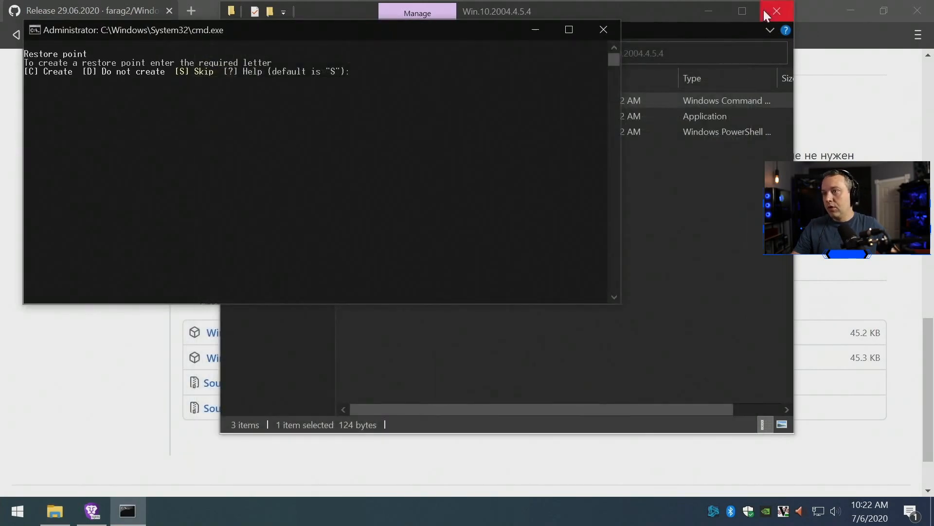
pyautogui.click(777, 11)
pyautogui.click(909, 11)
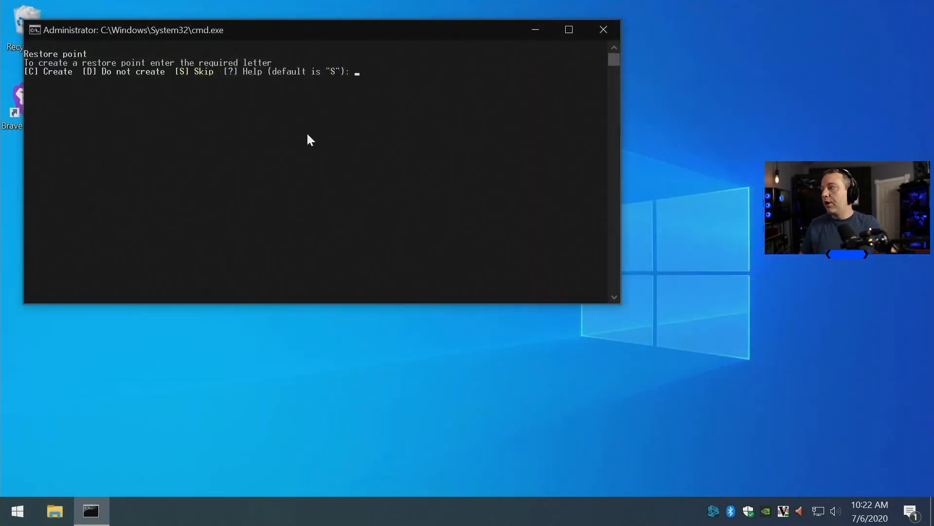
# Step: Skip the restore point in the script and accept the default Dark theme for Windows mode and the default at the following prompt
pyautogui.click(358, 142)
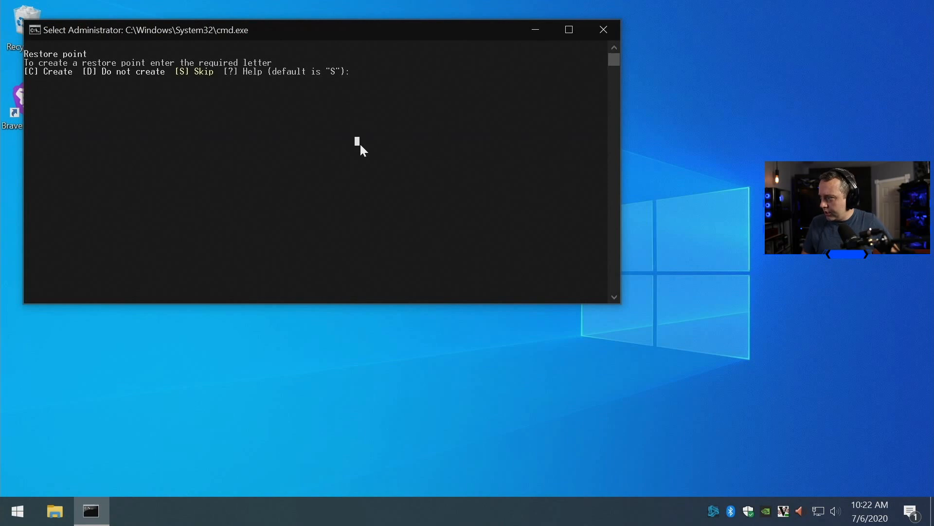
pyautogui.write('S')
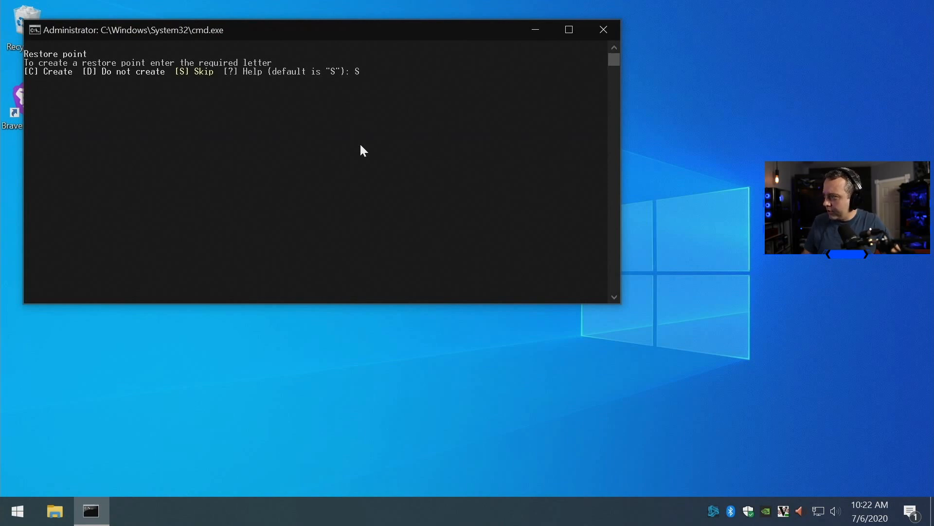
pyautogui.press('Return')
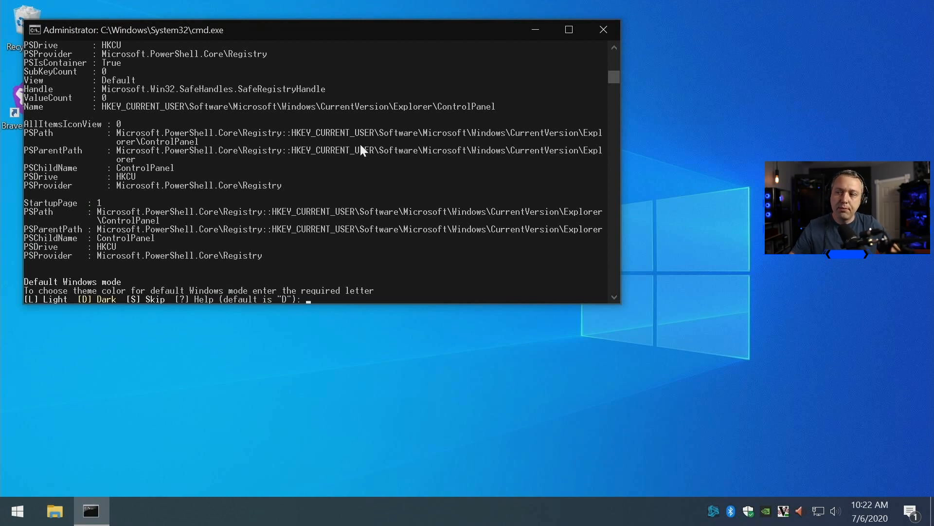
pyautogui.press('Return')
pyautogui.press('Return')
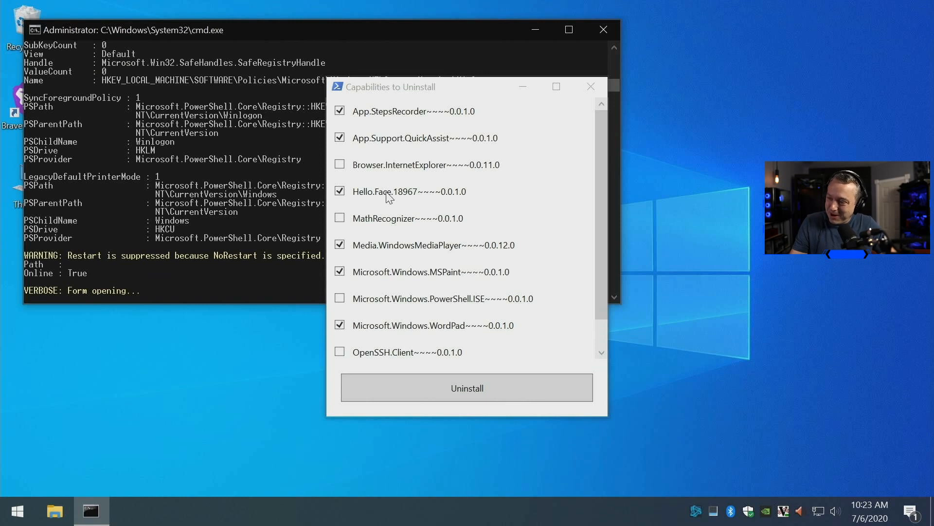
# Step: Add Browser.InternetExplorer to the capabilities to uninstall, exclude Hello.Face.18967, and uninstall the selected capabilities
pyautogui.click(339, 165)
pyautogui.click(340, 166)
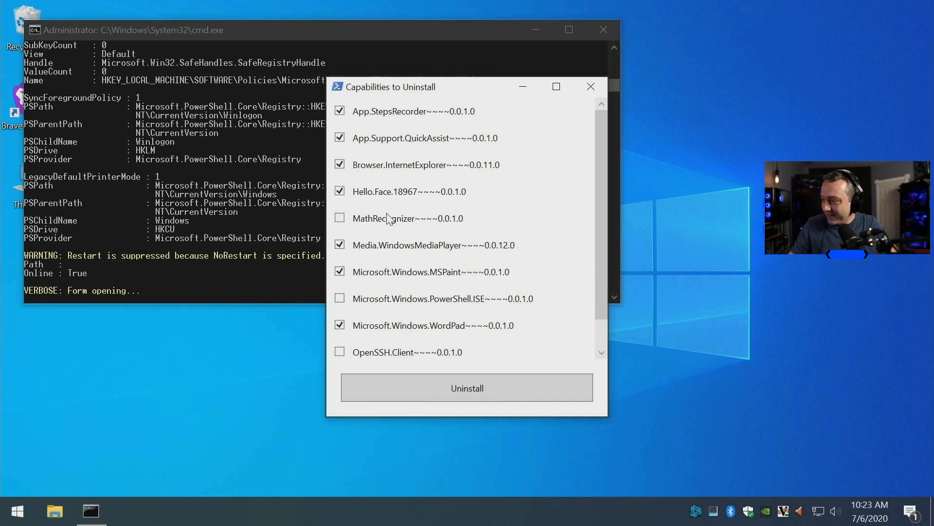
pyautogui.click(340, 191)
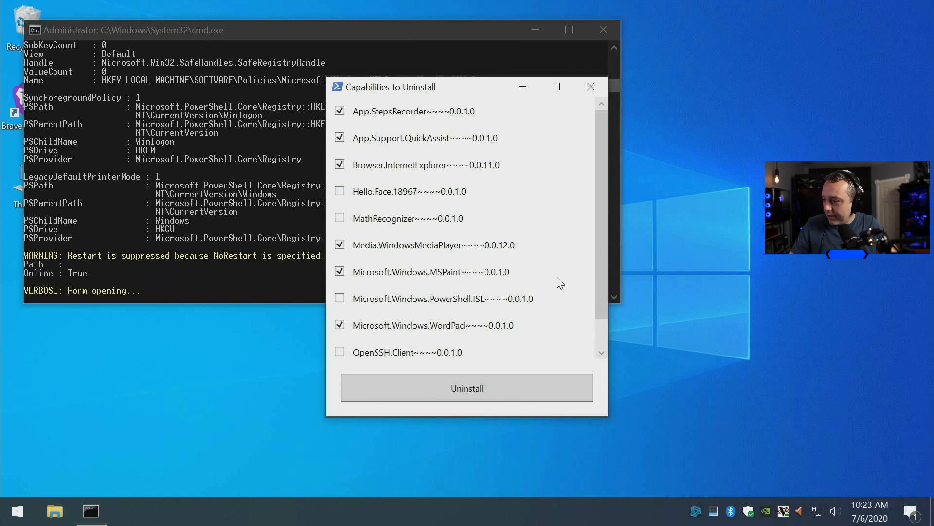
pyautogui.scroll(-1, 560, 281)
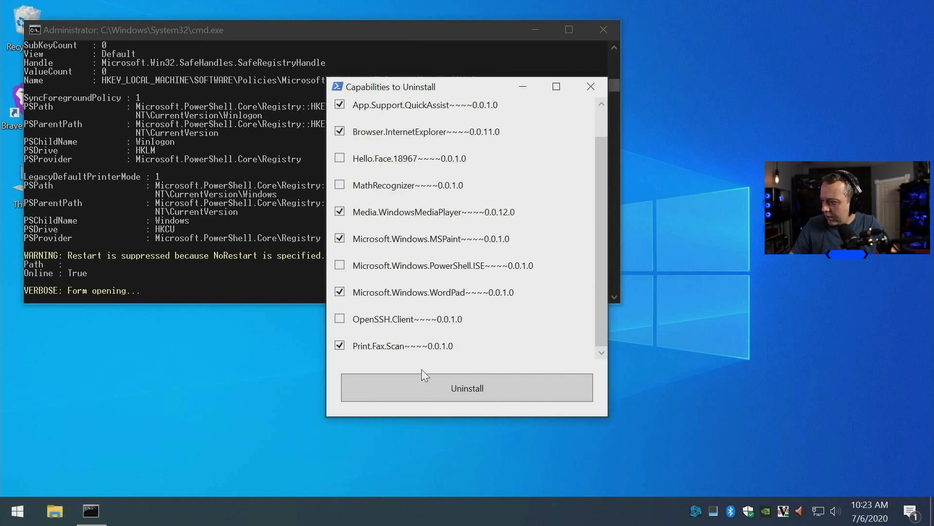
pyautogui.click(499, 389)
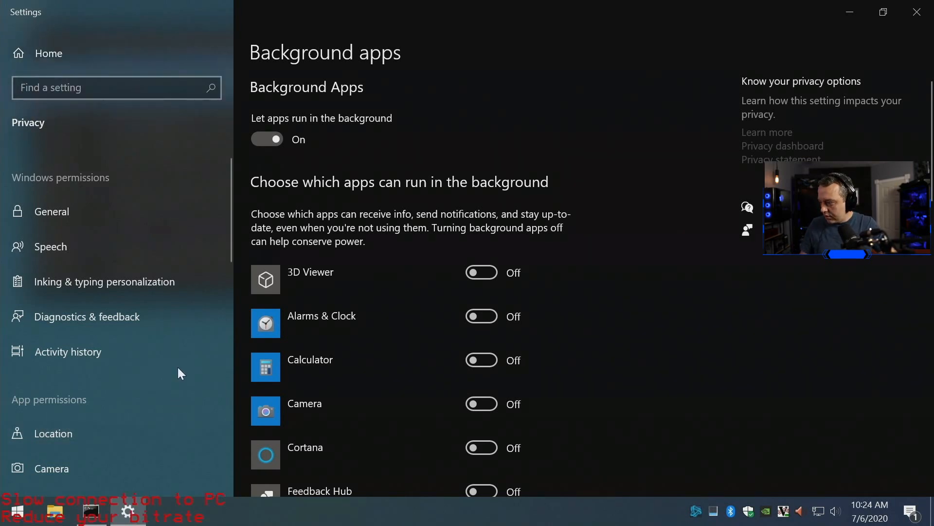
# Step: Turn off letting apps run in the background in the privacy settings and close the Settings window
pyautogui.scroll(-15, 537, 255)
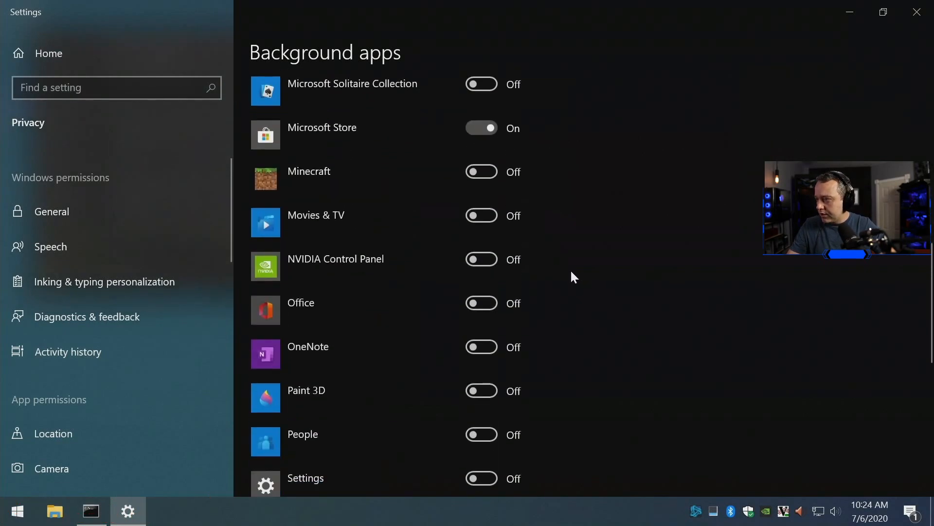
pyautogui.scroll(15, 572, 273)
pyautogui.click(273, 141)
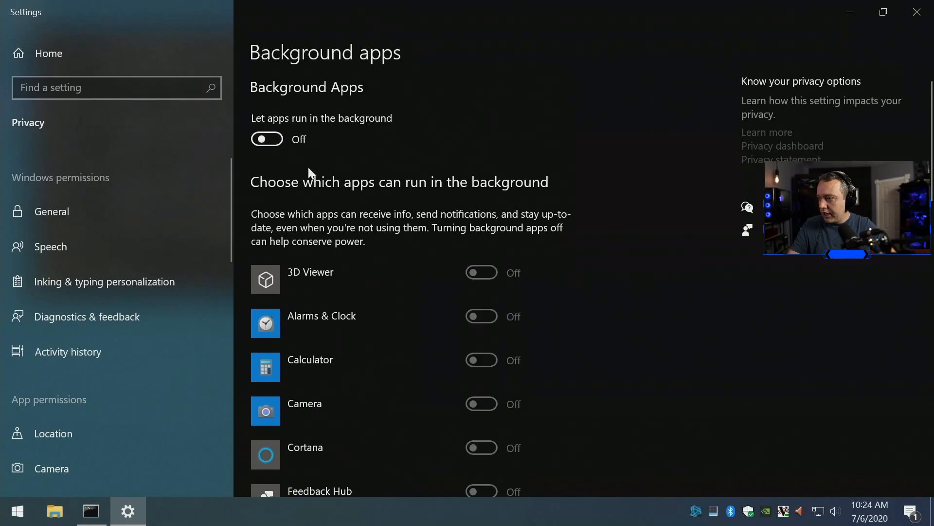
pyautogui.scroll(-15, 622, 387)
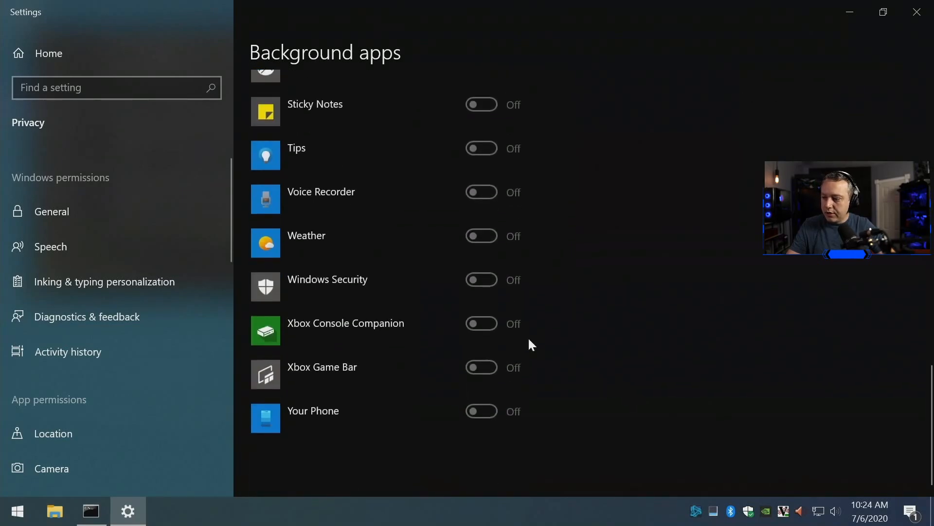
pyautogui.scroll(15, 633, 326)
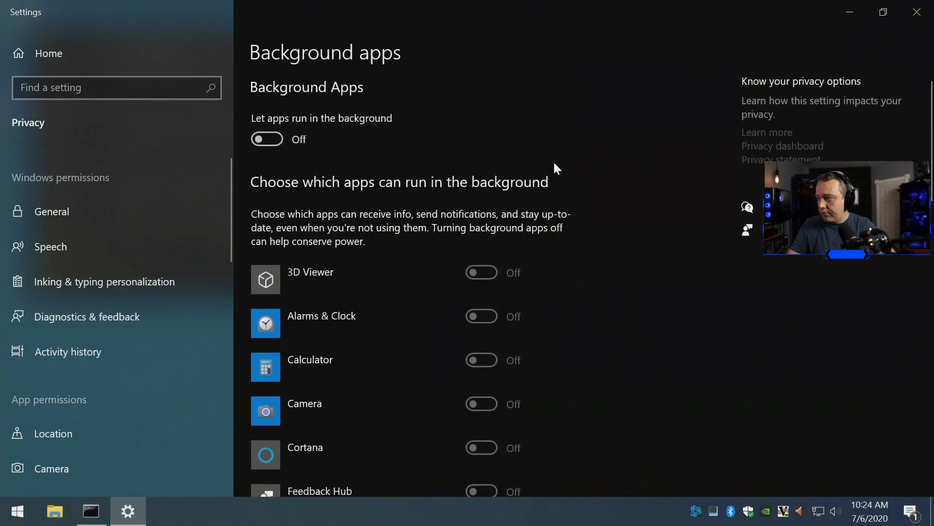
pyautogui.click(917, 11)
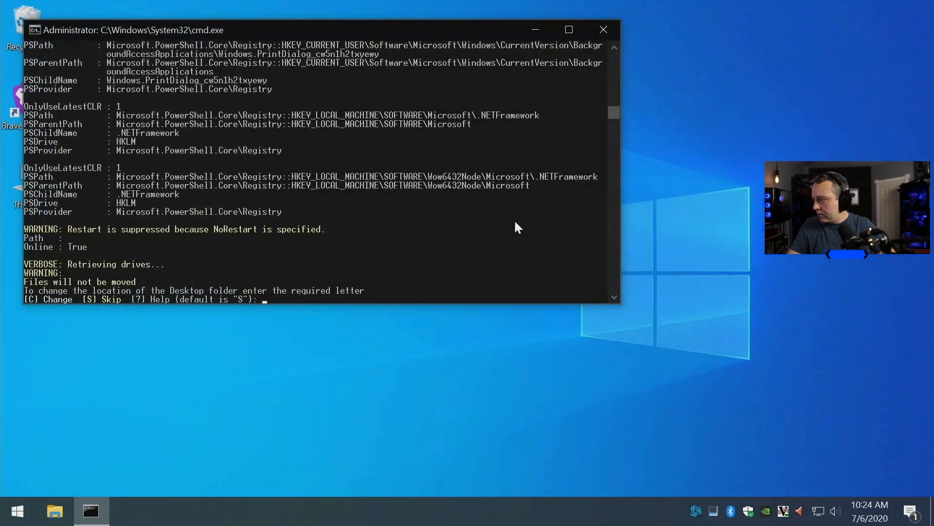
# Step: Skip changing the locations of Desktop, Documents, Downloads, Music, Pictures and the remaining user folder, and skip unpinning the Start menu tiles
pyautogui.click(488, 225)
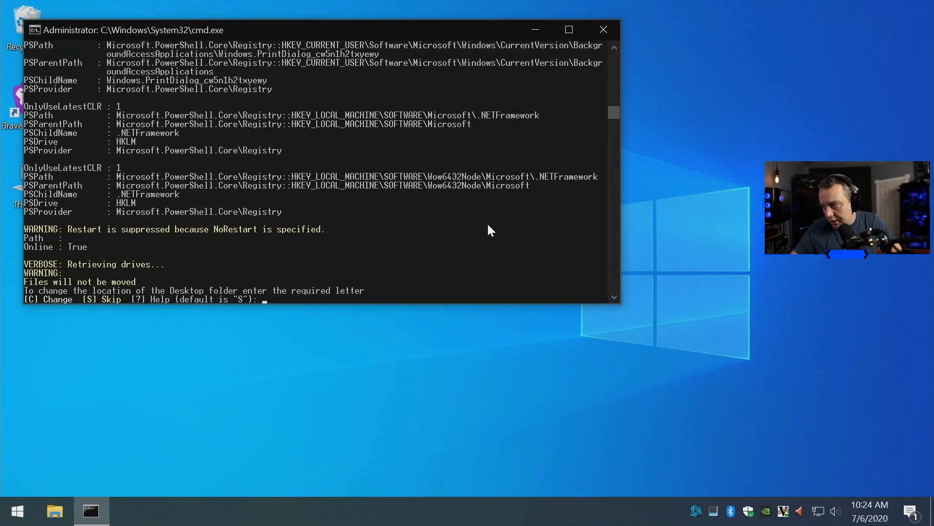
pyautogui.press('Return')
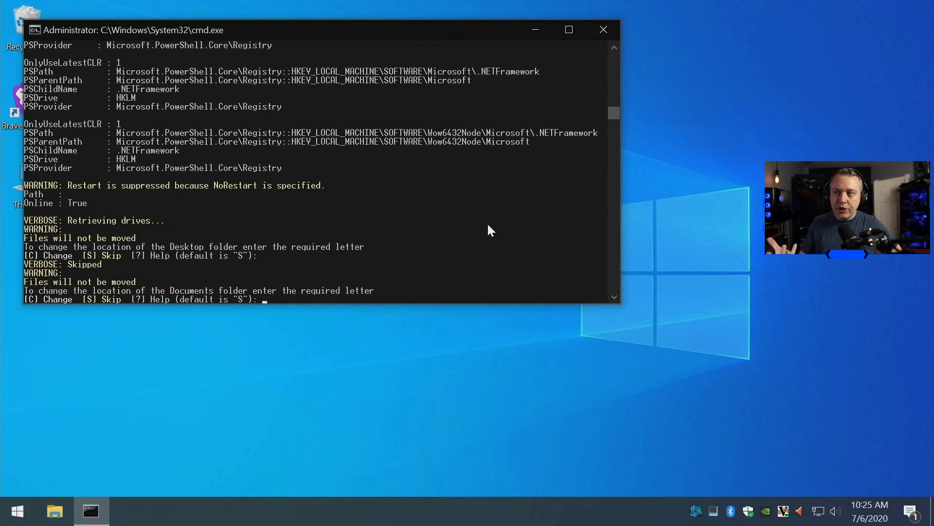
pyautogui.press('Return')
pyautogui.press('Return')
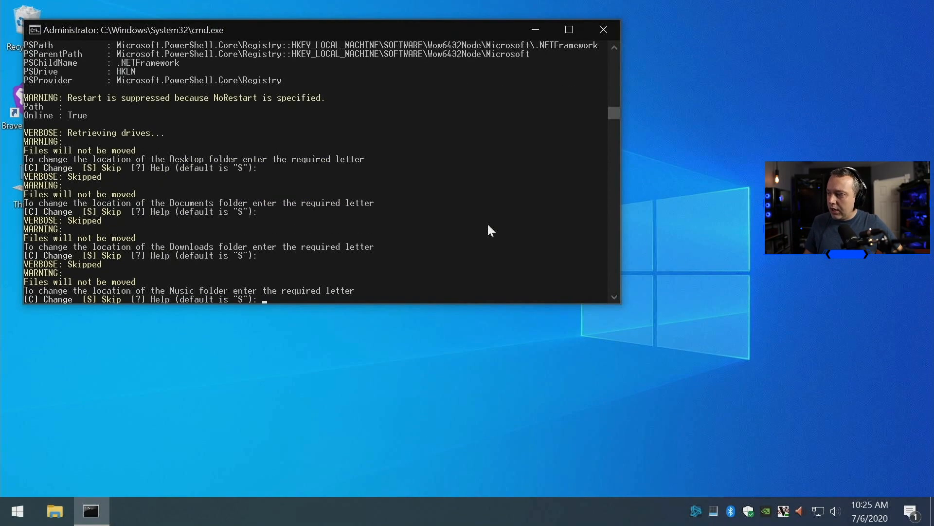
pyautogui.press('Return')
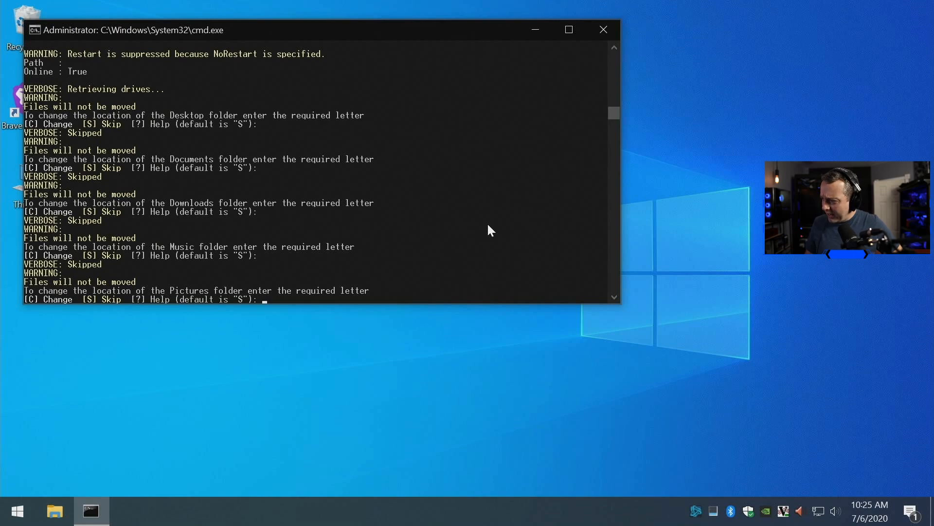
pyautogui.press('Return')
pyautogui.press('Return')
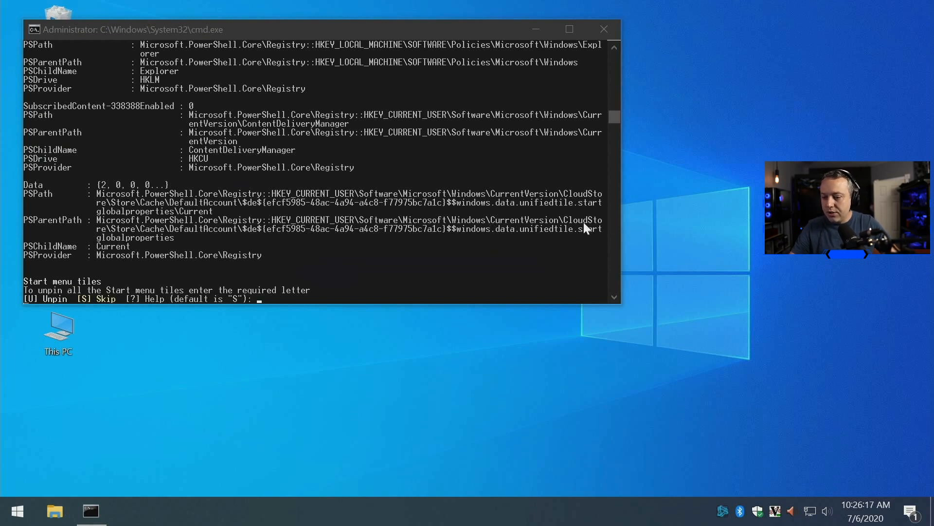
pyautogui.click(449, 273)
pyautogui.press('Return')
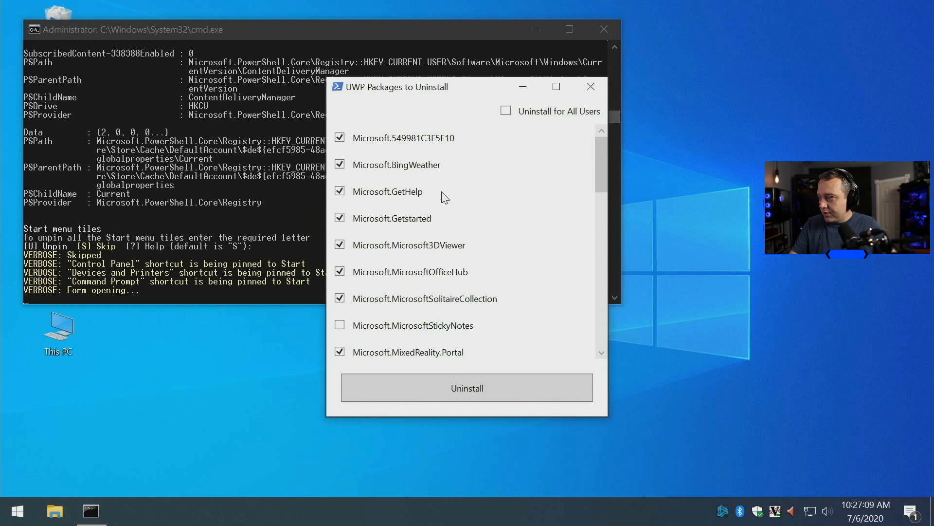
# Step: Add Microsoft.MicrosoftStickyNotes, Microsoft.ScreenSketch, Microsoft.Windows.Photos and Microsoft.WindowsCalculator to the UWP packages to uninstall
pyautogui.scroll(-3, 440, 191)
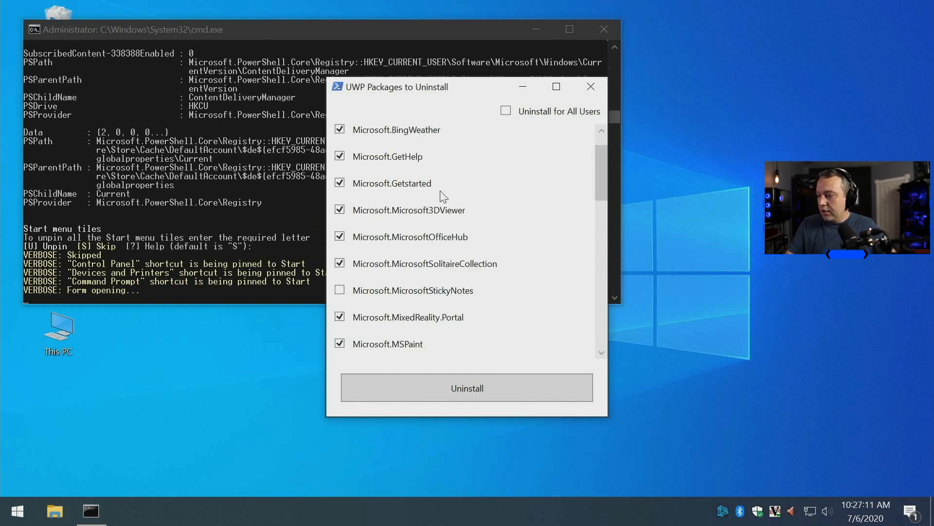
pyautogui.click(341, 255)
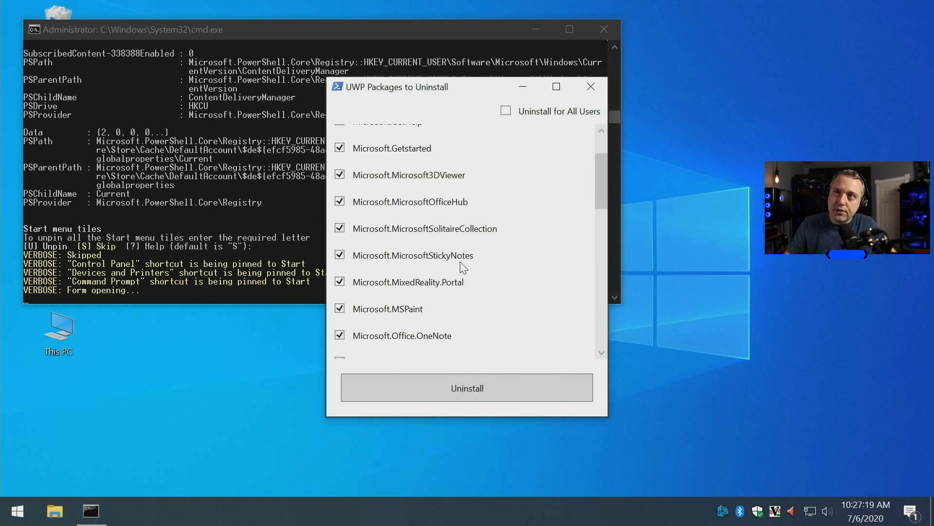
pyautogui.scroll(-3, 461, 268)
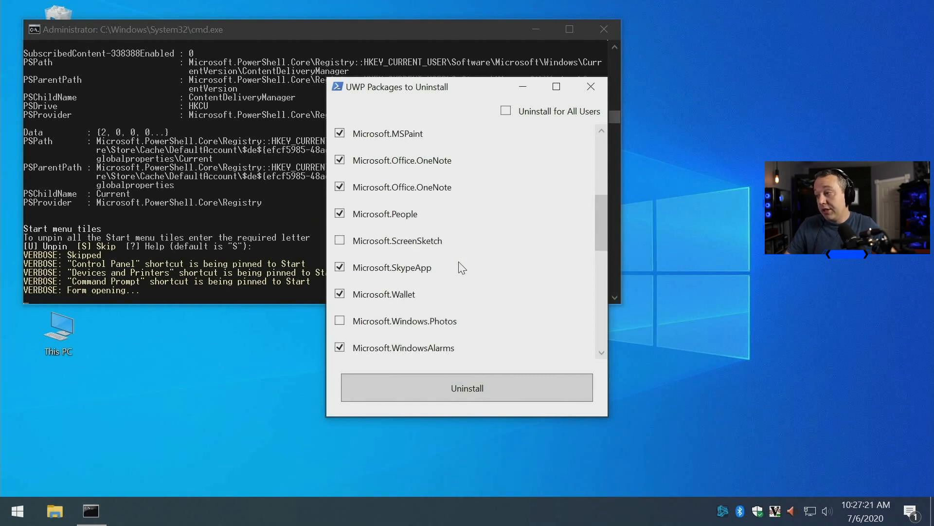
pyautogui.click(341, 241)
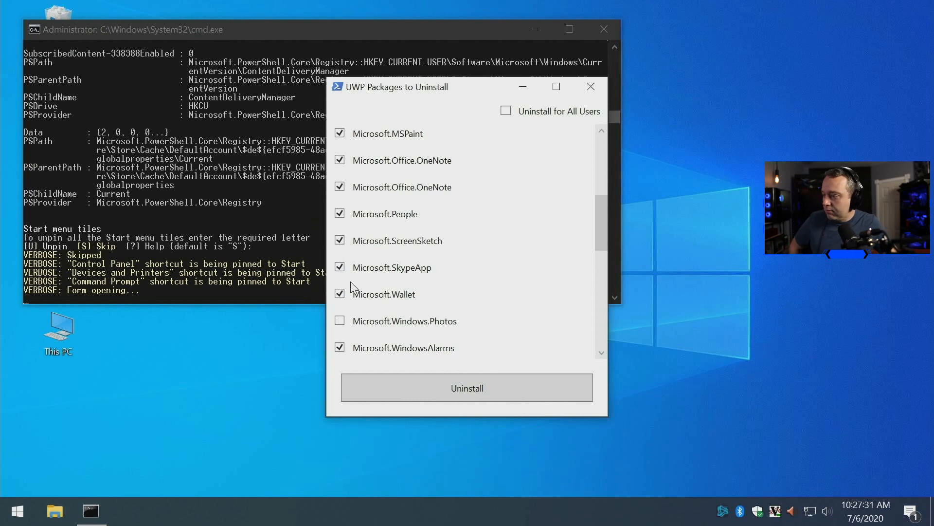
pyautogui.scroll(-2, 473, 246)
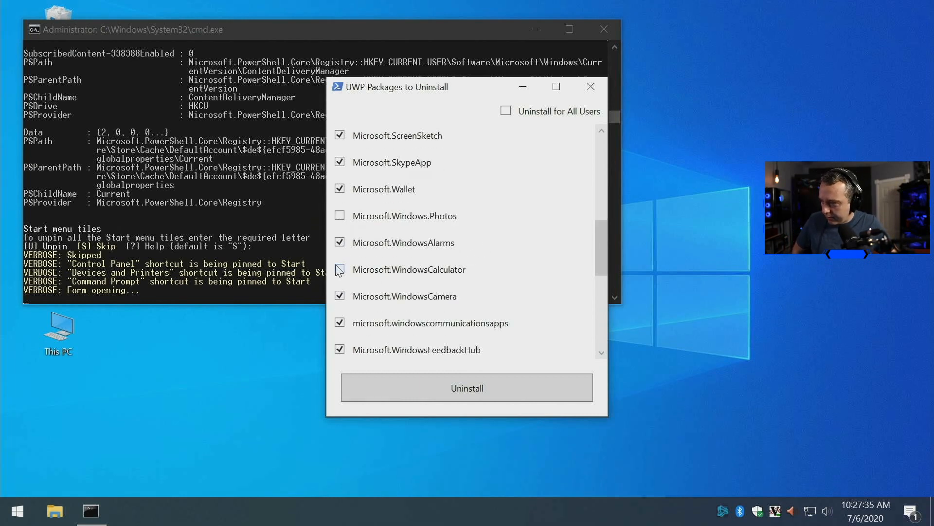
pyautogui.click(339, 216)
pyautogui.click(340, 269)
# Step: Review the rest of the UWP package list, leave the Xbox packages excluded, and uninstall the selected packages
pyautogui.scroll(-2, 521, 304)
pyautogui.scroll(-1, 523, 301)
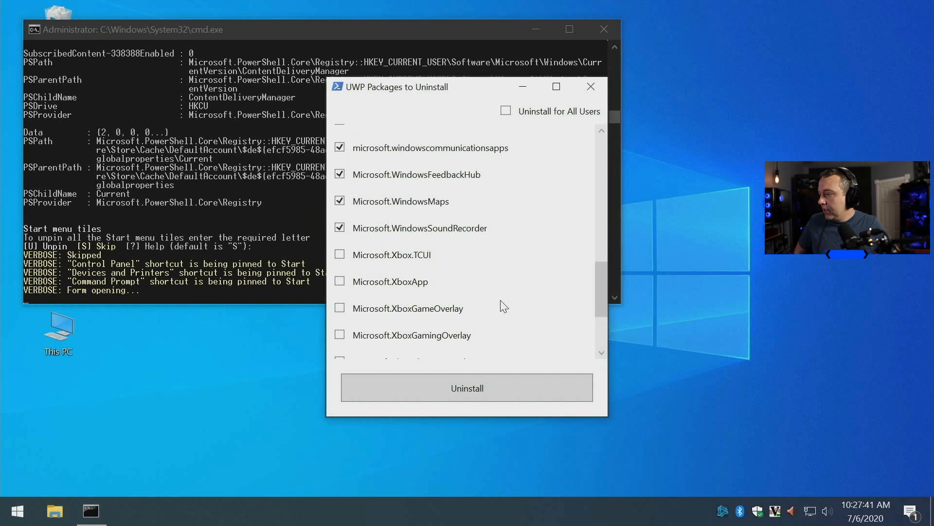
pyautogui.scroll(-2, 477, 265)
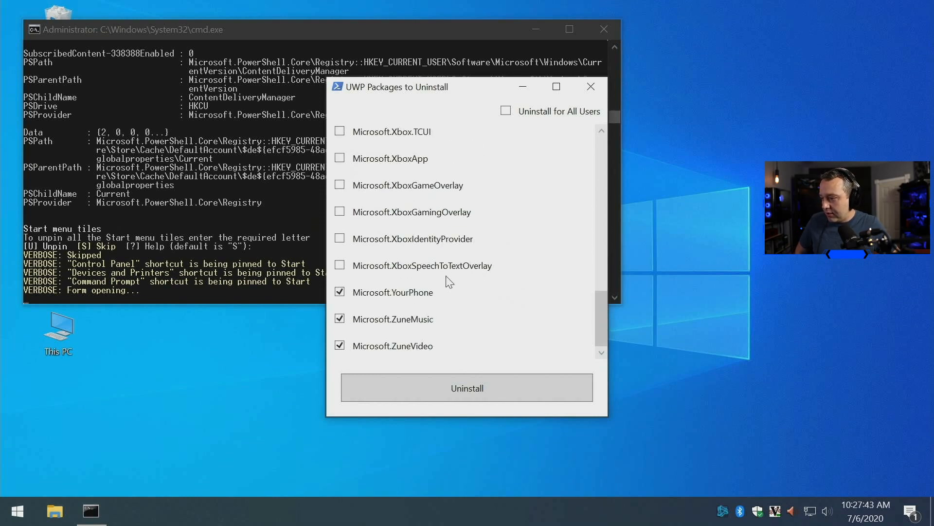
pyautogui.scroll(3, 501, 326)
pyautogui.scroll(6, 502, 327)
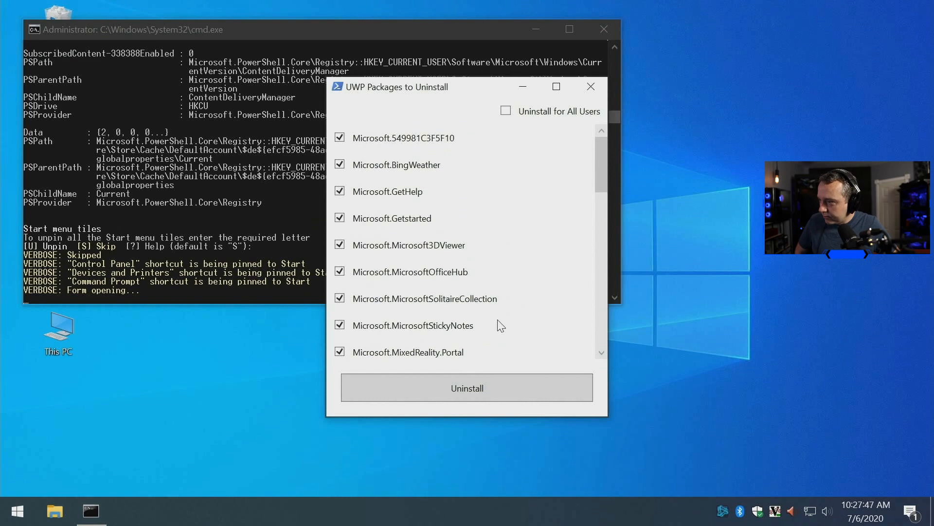
pyautogui.scroll(-5, 501, 326)
pyautogui.click(464, 383)
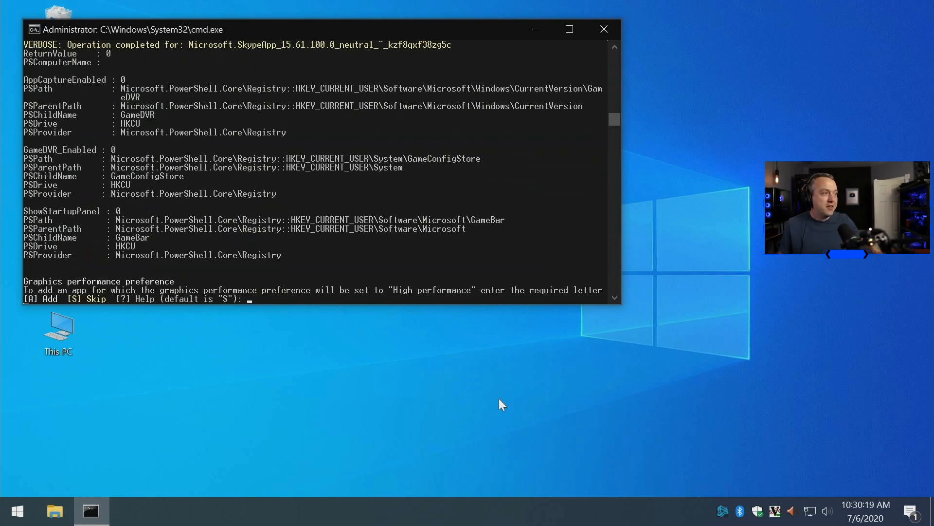
# Step: Skip the graphics performance, Controlled folder access and Microsoft Defender folder and file exclusion prompts, and close the script console once it finishes
pyautogui.click(483, 237)
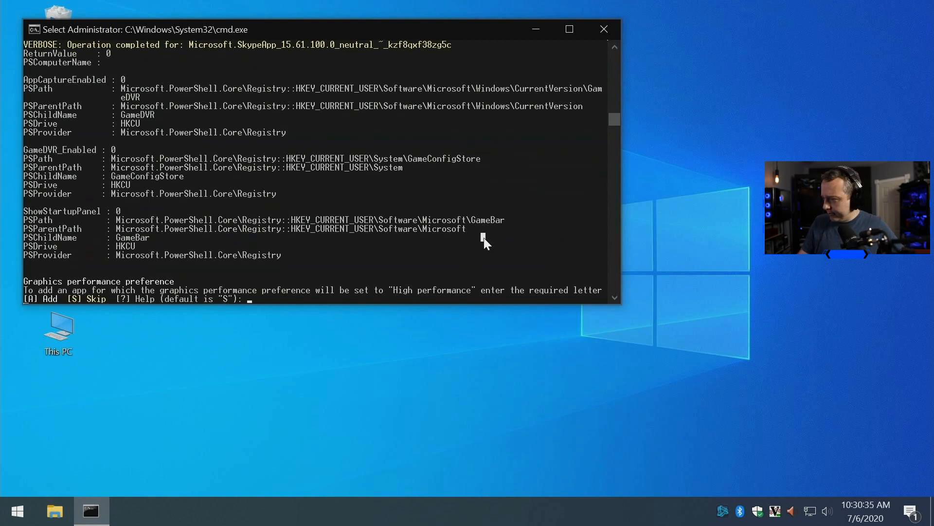
pyautogui.press('Escape')
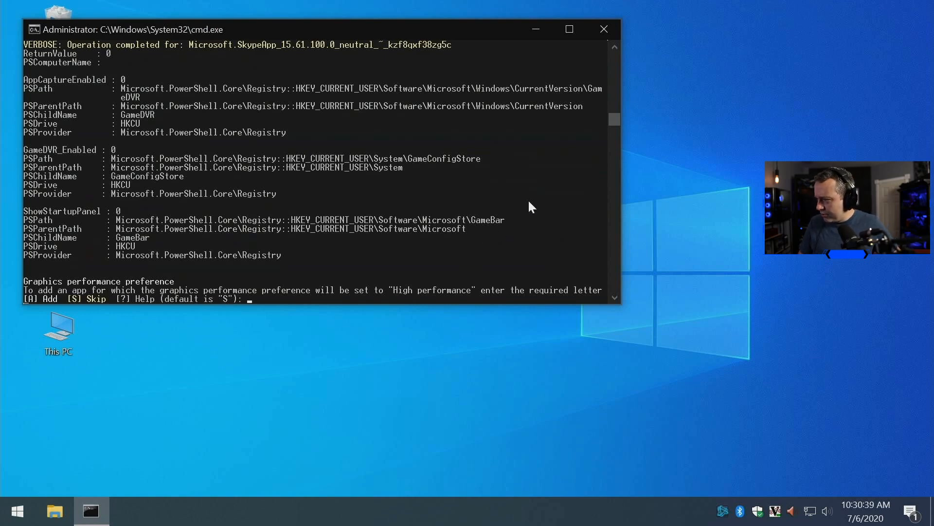
pyautogui.press('Return')
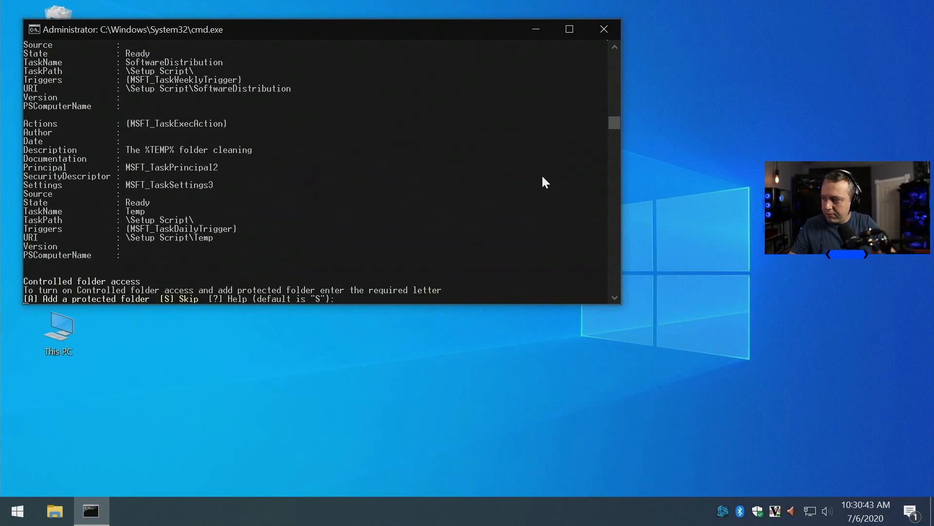
pyautogui.press('Return')
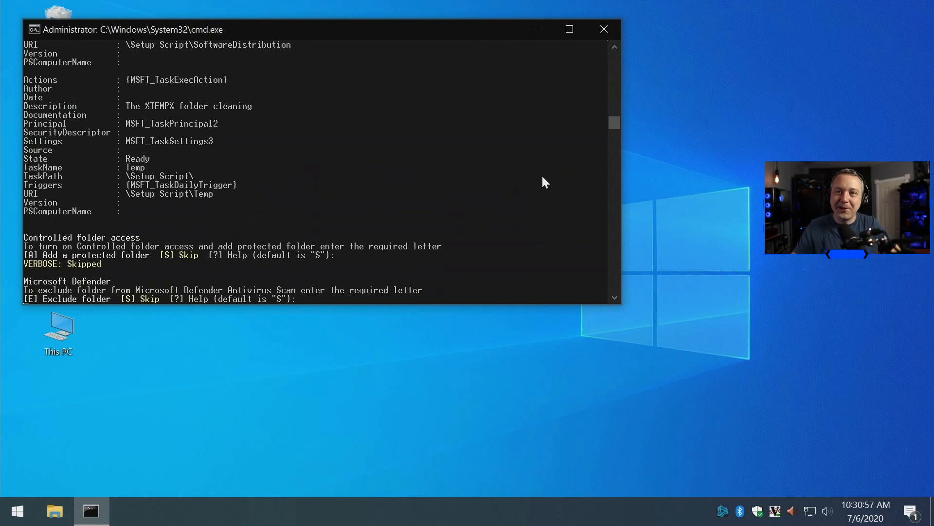
pyautogui.press('Return')
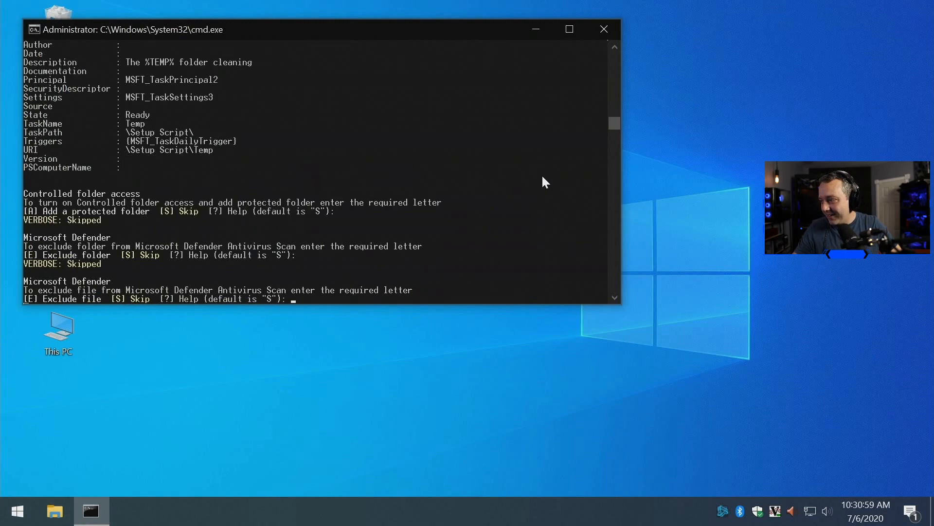
pyautogui.press('Return')
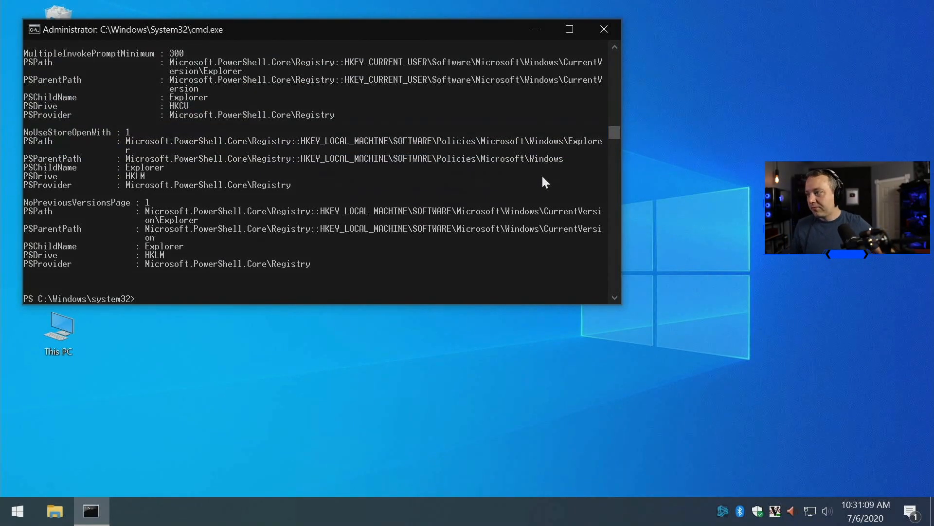
pyautogui.click(605, 29)
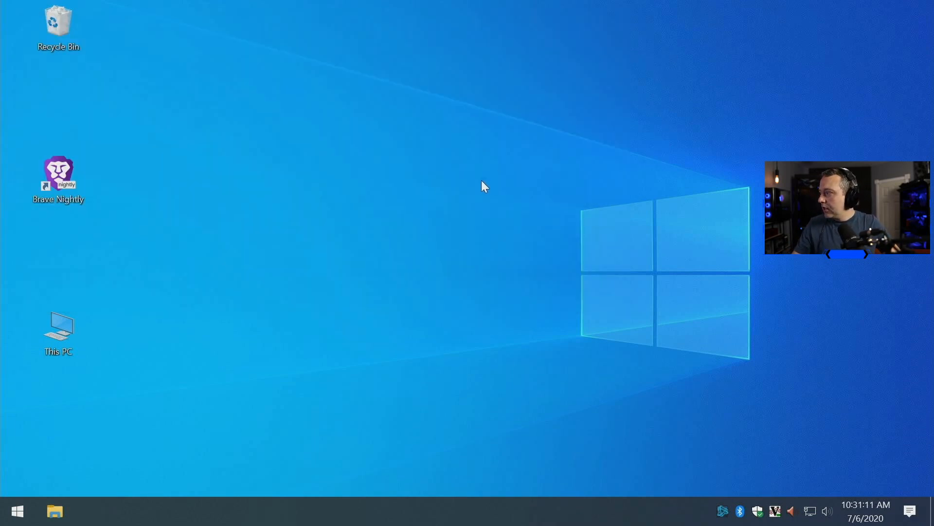
# Step: Delete the This PC icon from the desktop and confirm the deletion
pyautogui.rightClick(68, 335)
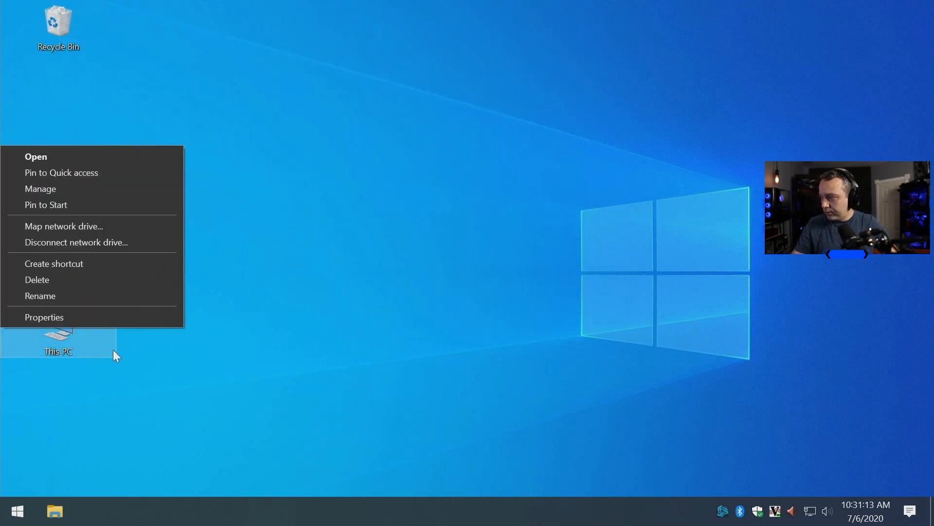
pyautogui.click(43, 280)
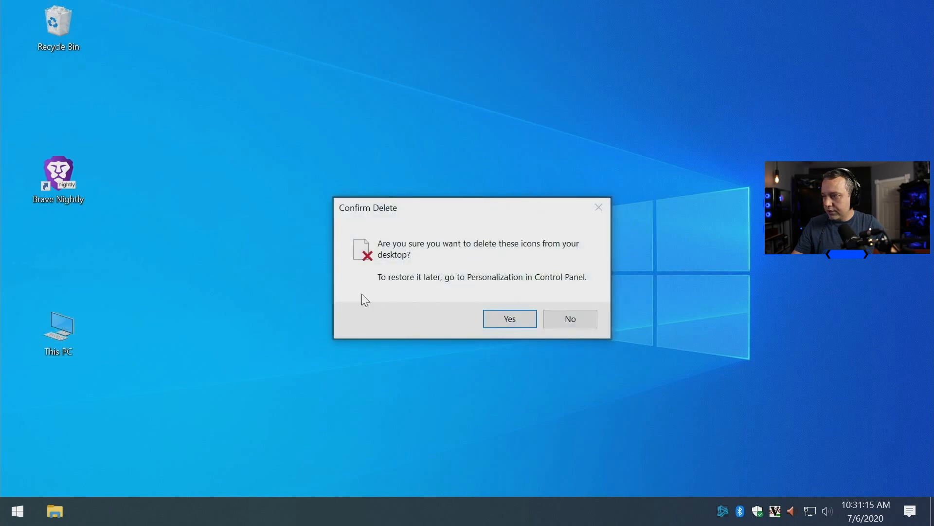
pyautogui.click(503, 322)
# Step: Try to move the Brave Nightly shortcut closer to the Recycle Bin and to sort the desktop icons
pyautogui.moveTo(66, 176); pyautogui.dragTo(68, 105)
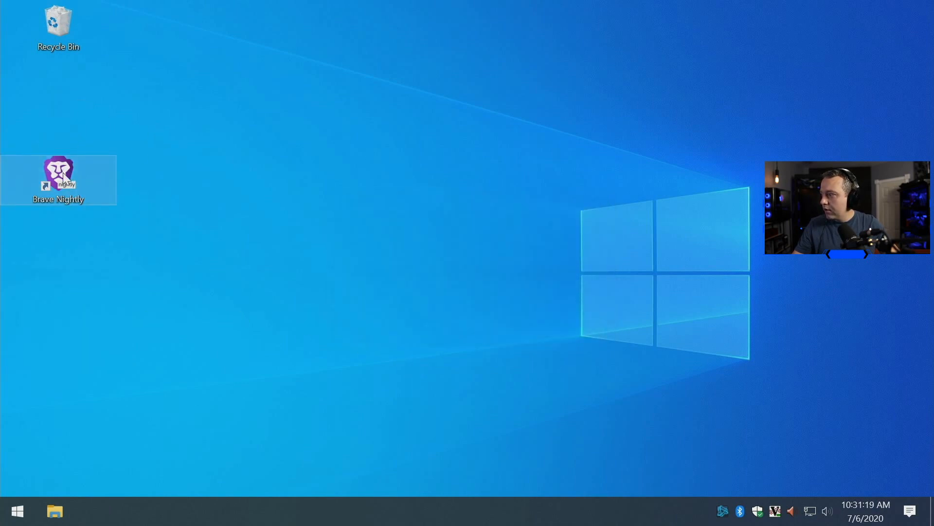
pyautogui.click(161, 12)
pyautogui.moveTo(180, 1); pyautogui.dragTo(97, 404)
pyautogui.click(307, 249)
pyautogui.rightClick(191, 248)
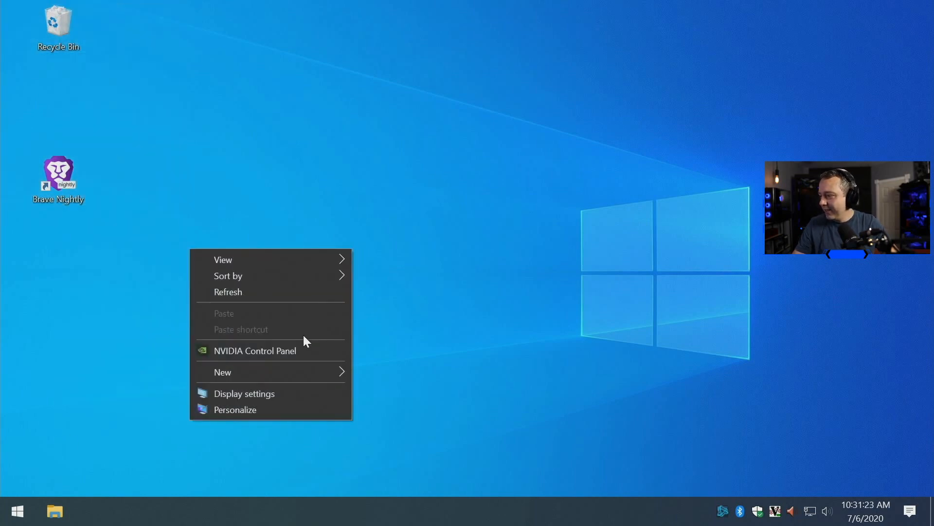
pyautogui.moveTo(298, 275)
pyautogui.click(369, 279)
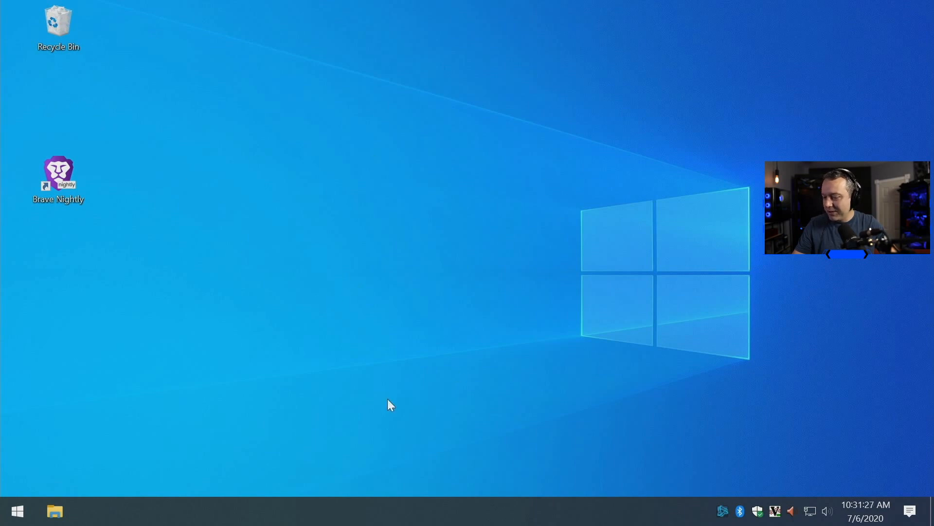
# Step: Check the Start menu's app list and pinned tiles, and open Task Manager to inspect the running processes
pyautogui.click(4, 518)
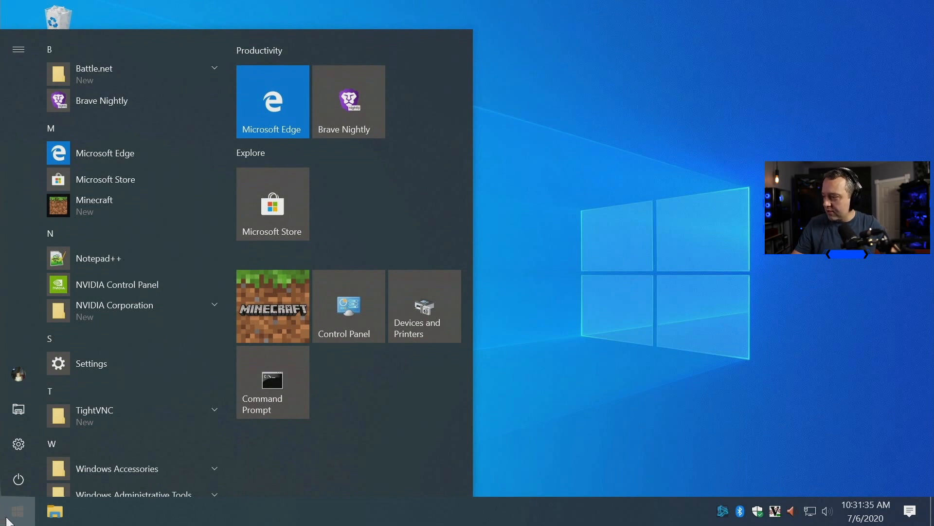
pyautogui.click(6, 520)
pyautogui.rightClick(257, 514)
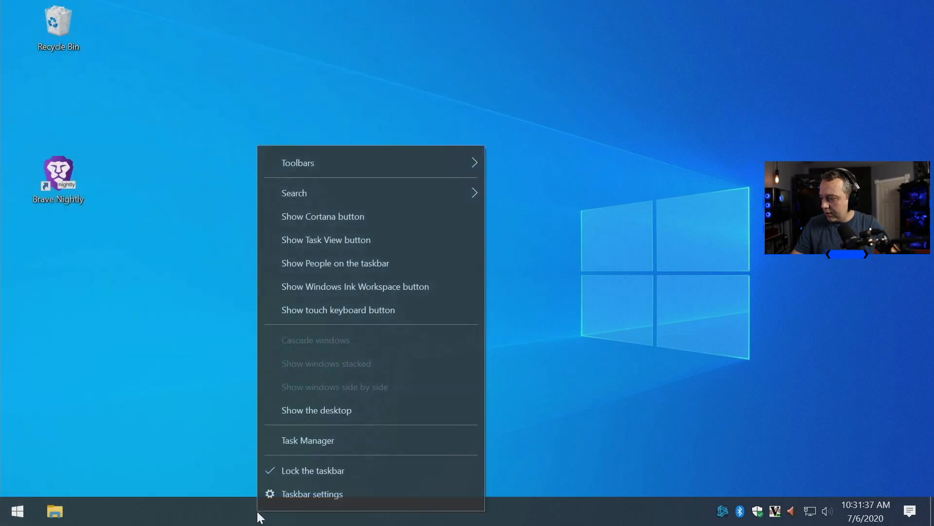
pyautogui.click(305, 441)
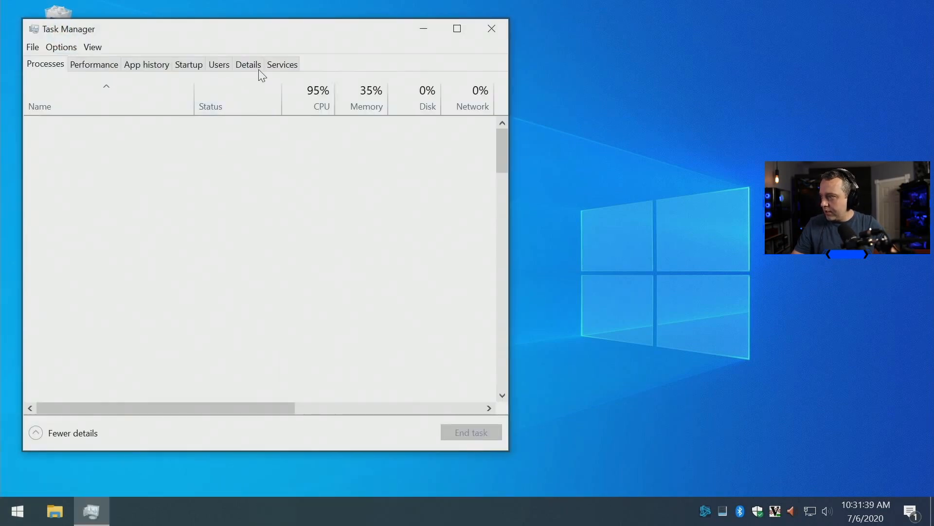
# Step: Examine the maximized Task Manager's detailed process list and its CPU performance figures, and close it
pyautogui.click(257, 66)
pyautogui.doubleClick(325, 33)
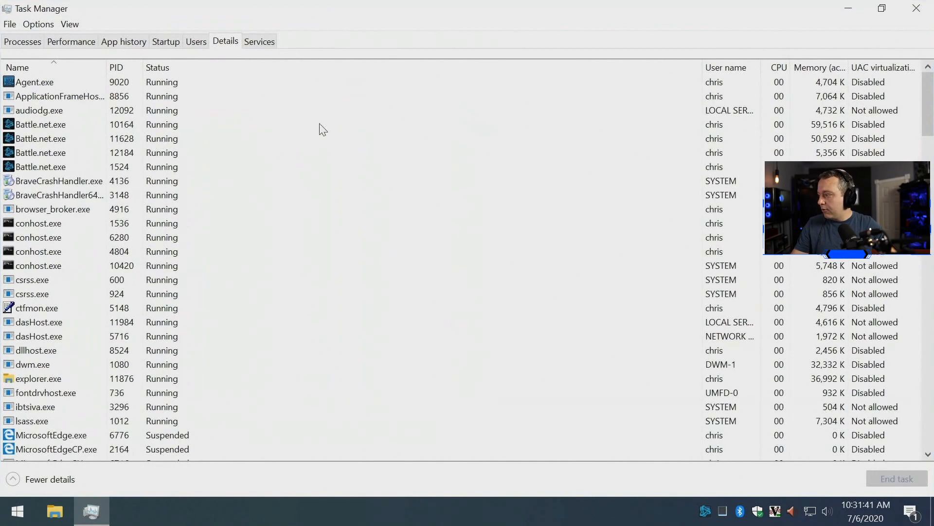
pyautogui.scroll(-8, 108, 287)
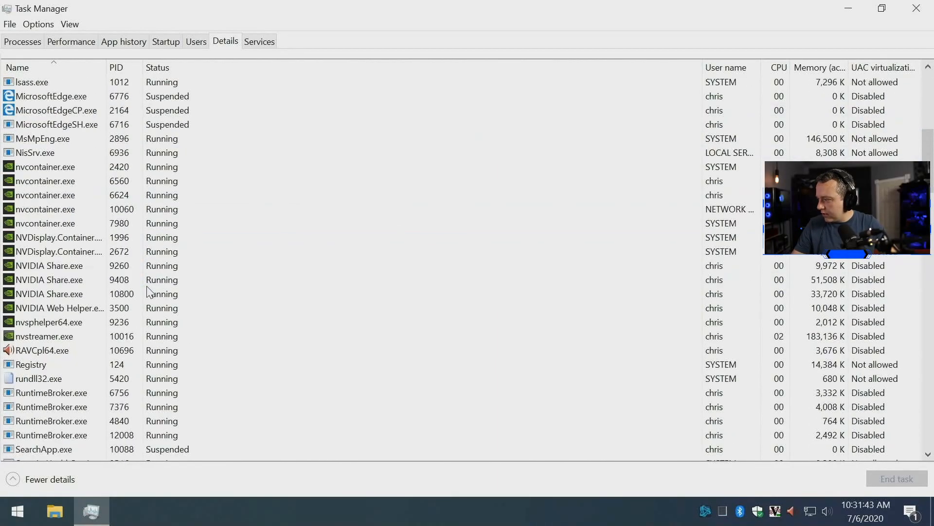
pyautogui.scroll(-4, 149, 292)
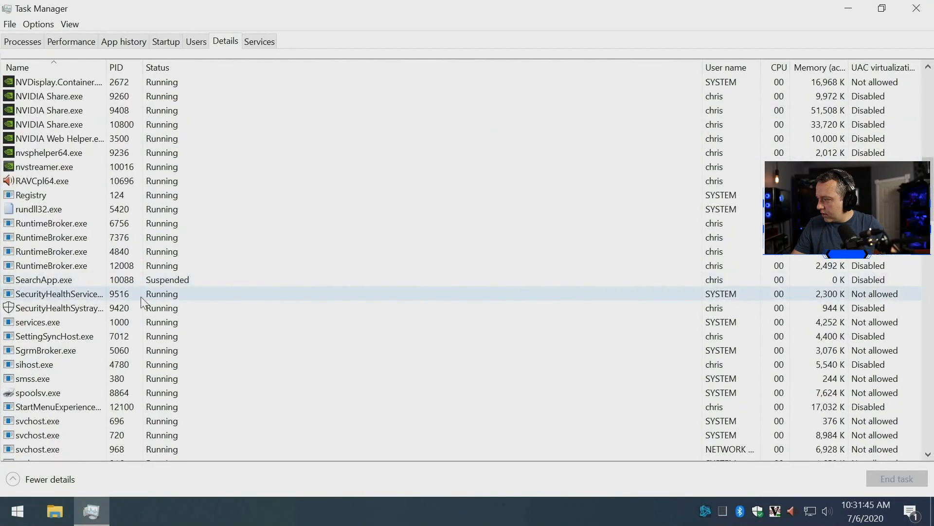
pyautogui.scroll(-5, 116, 319)
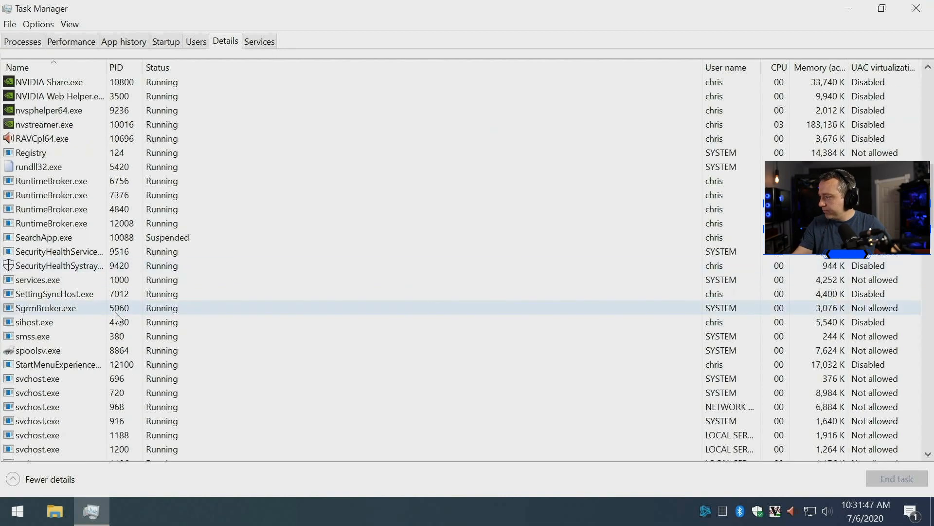
pyautogui.scroll(-20, 117, 319)
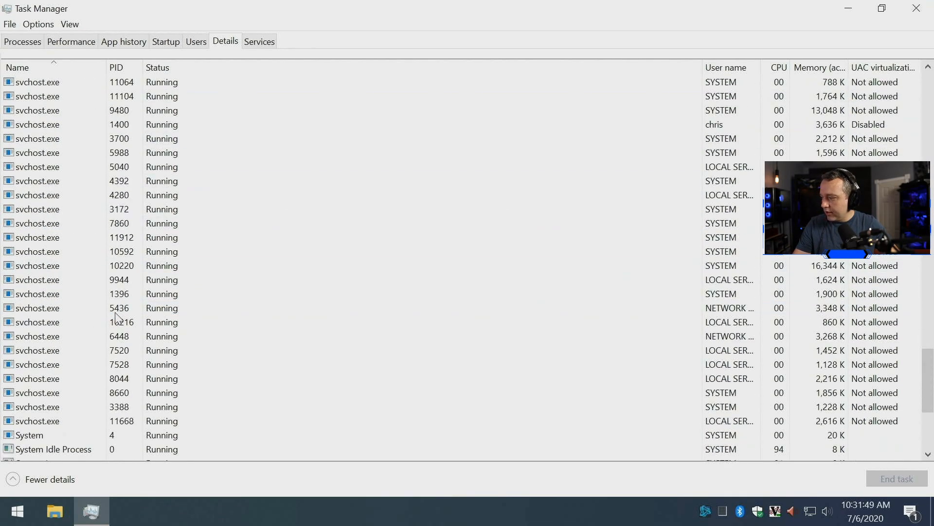
pyautogui.scroll(-2, 117, 318)
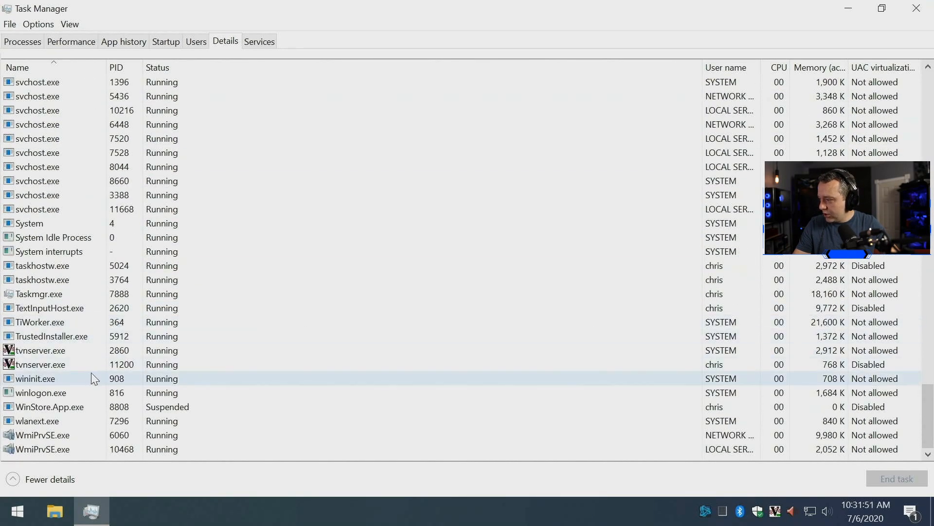
pyautogui.scroll(8, 118, 378)
pyautogui.scroll(10, 98, 301)
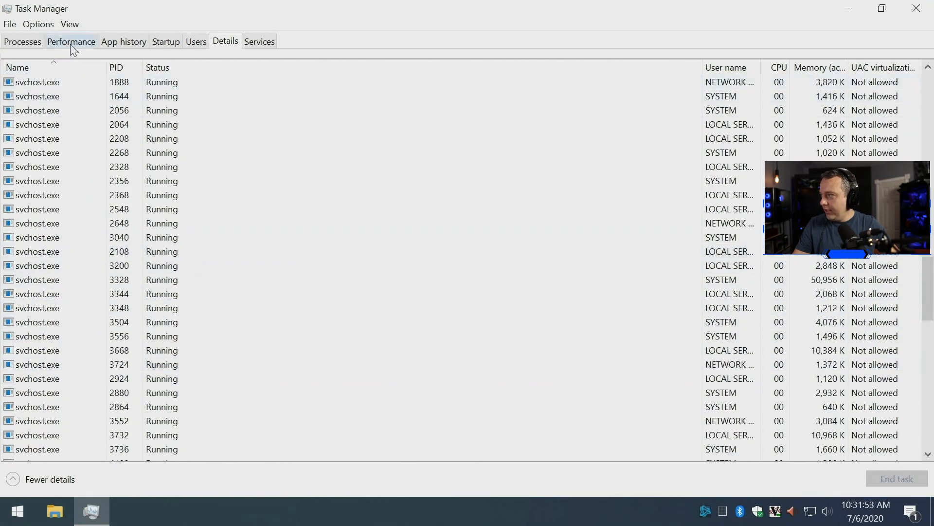
pyautogui.click(70, 43)
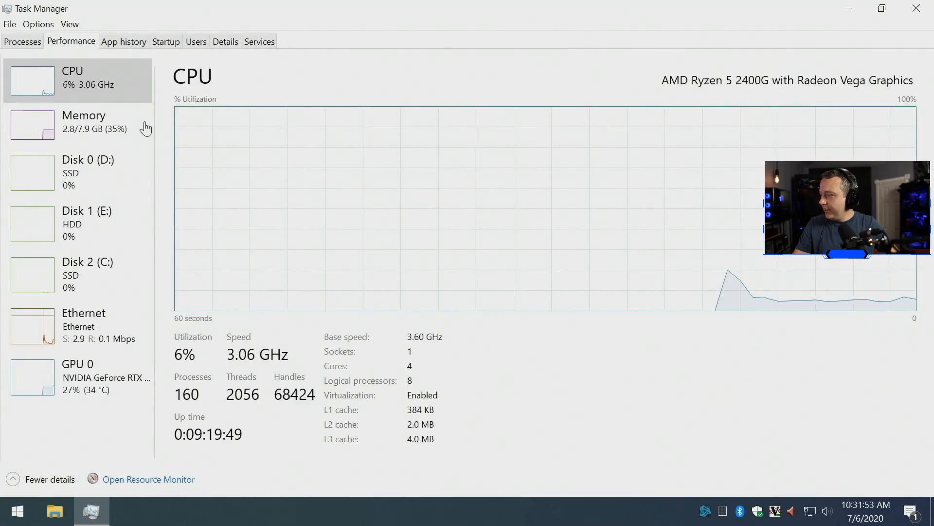
pyautogui.click(917, 8)
# Step: Restart the gaming PC and dismiss Moonlight's connection notice
pyautogui.rightClick(18, 509)
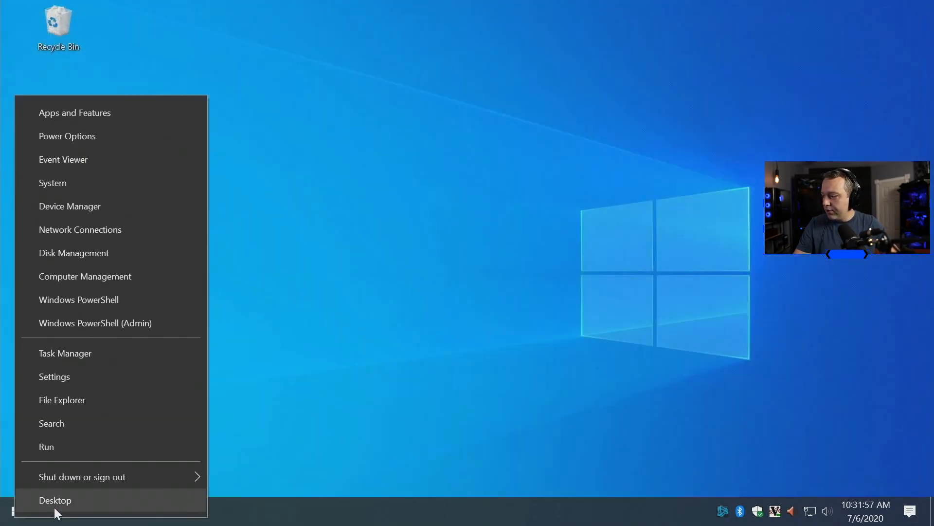
pyautogui.moveTo(108, 476)
pyautogui.click(260, 481)
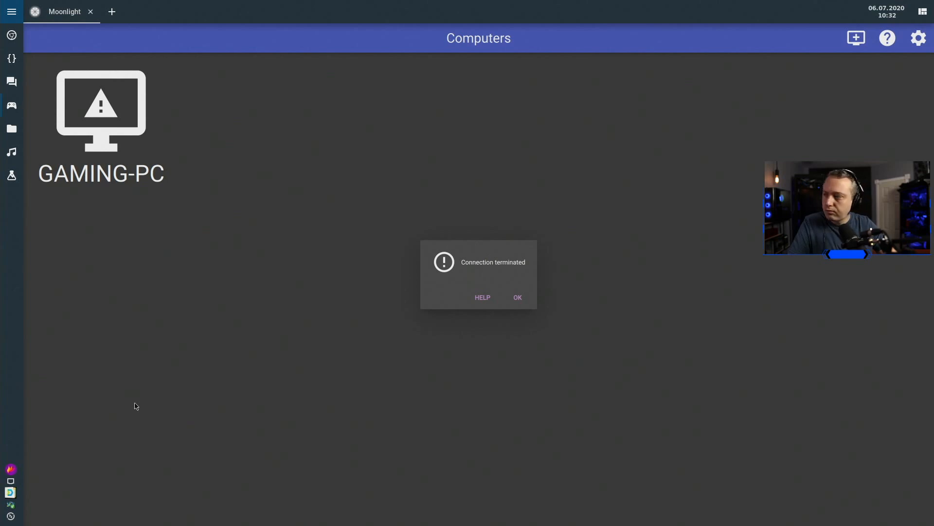
pyautogui.click(518, 296)
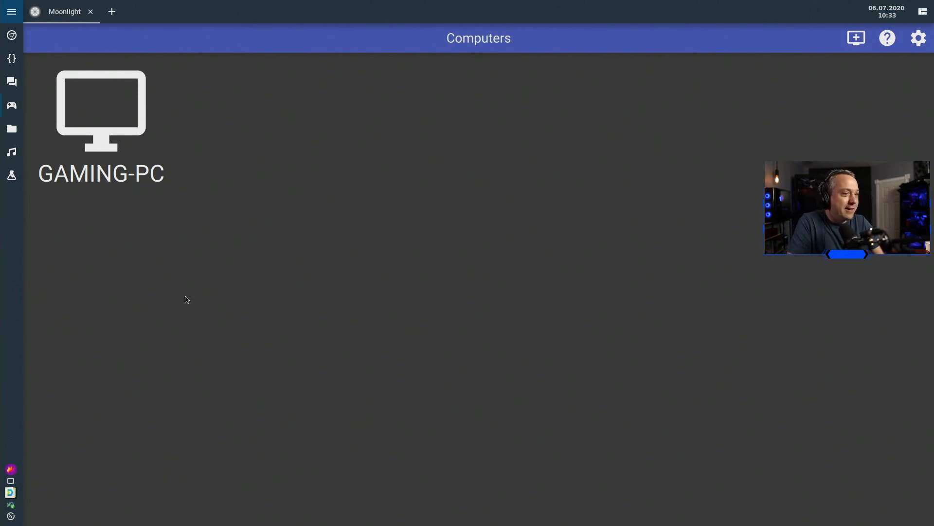
# Step: Reconnect to GAMING-PC in Moonlight by launching its npp.exe entry, and close the Notepad++ window on the remote desktop
pyautogui.click(99, 117)
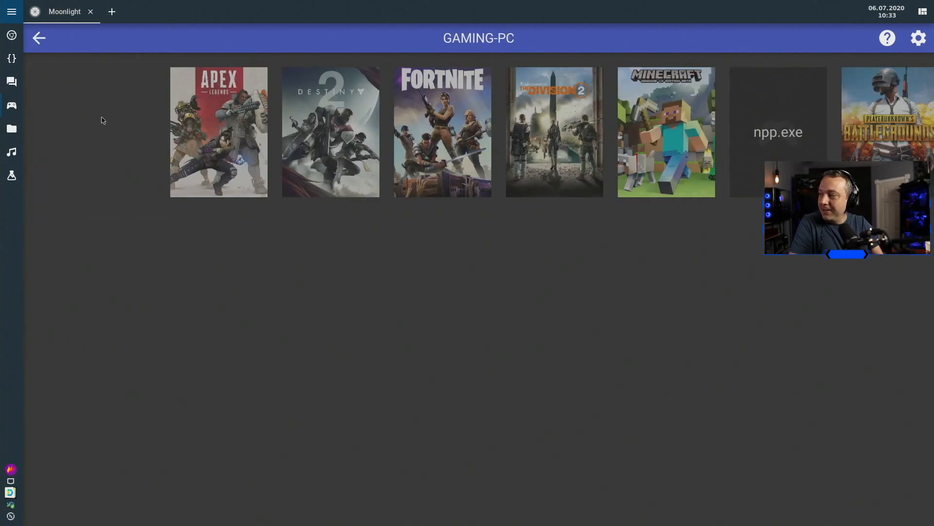
pyautogui.click(638, 122)
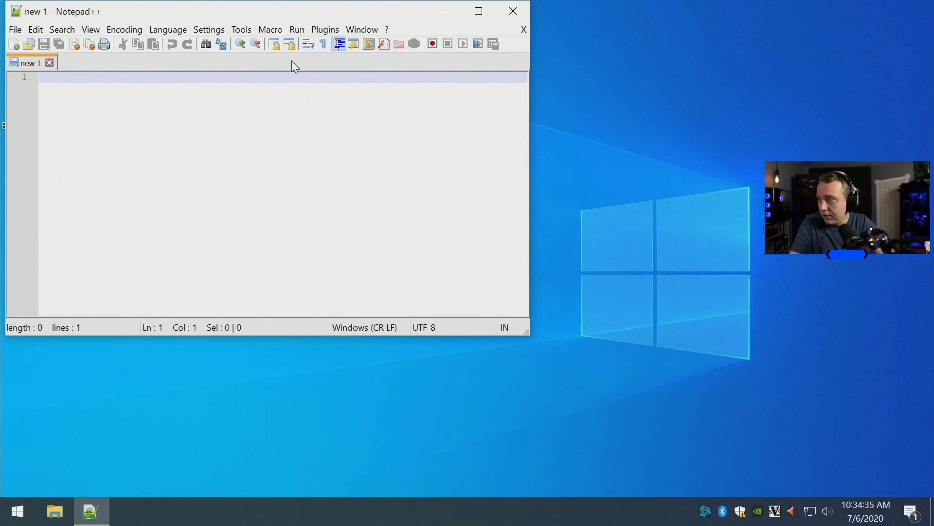
pyautogui.click(515, 9)
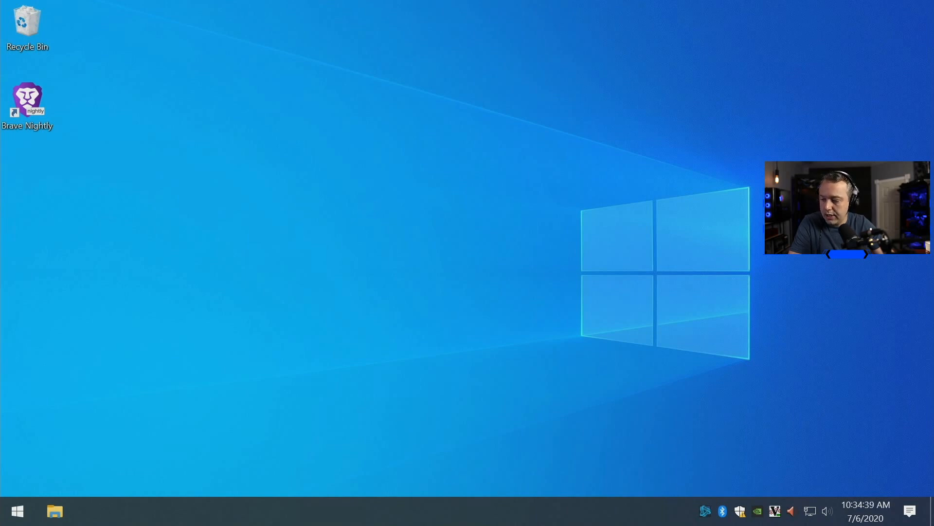
# Step: Open Task Manager on the restarted PC and check the CPU performance figures and process count
pyautogui.rightClick(487, 511)
pyautogui.click(558, 450)
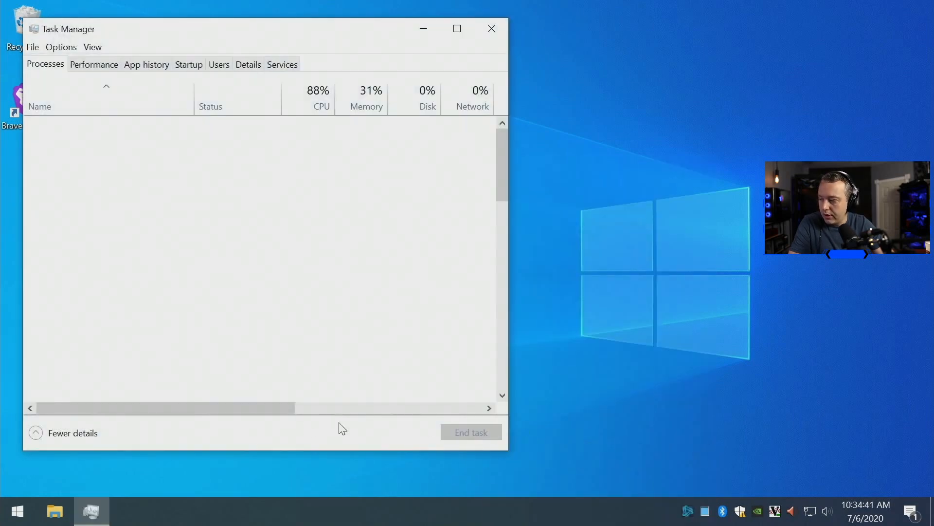
pyautogui.click(96, 64)
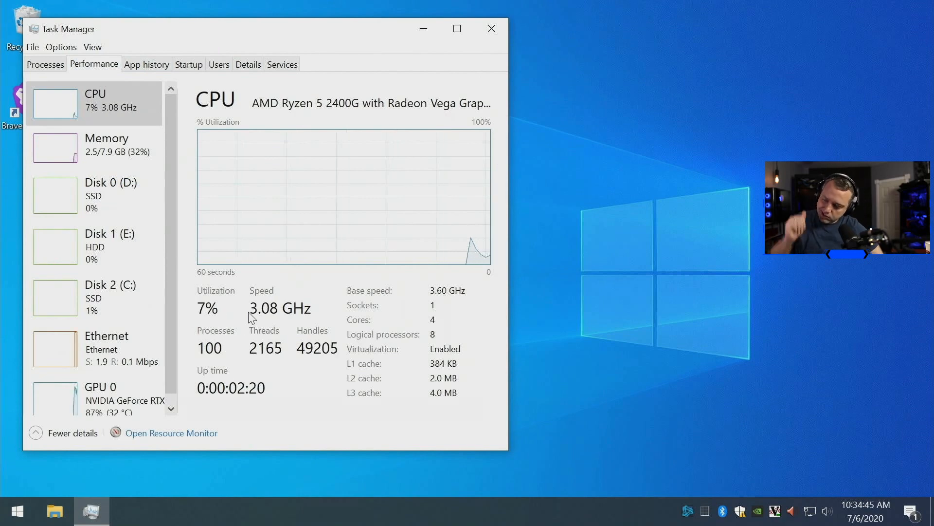
# Step: Switch to the Brave Nightly browser and search the web for "blackviperscript"
pyautogui.click(18, 510)
pyautogui.click(370, 101)
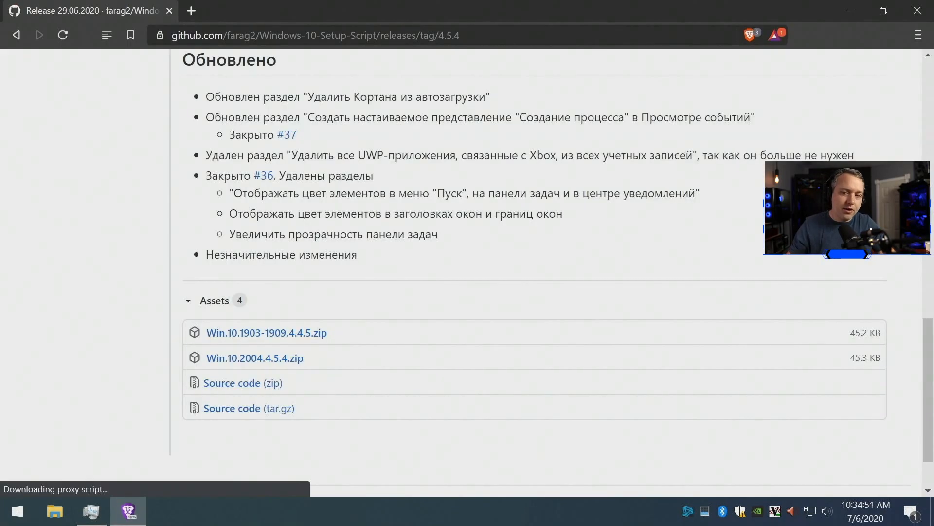
pyautogui.click(375, 35)
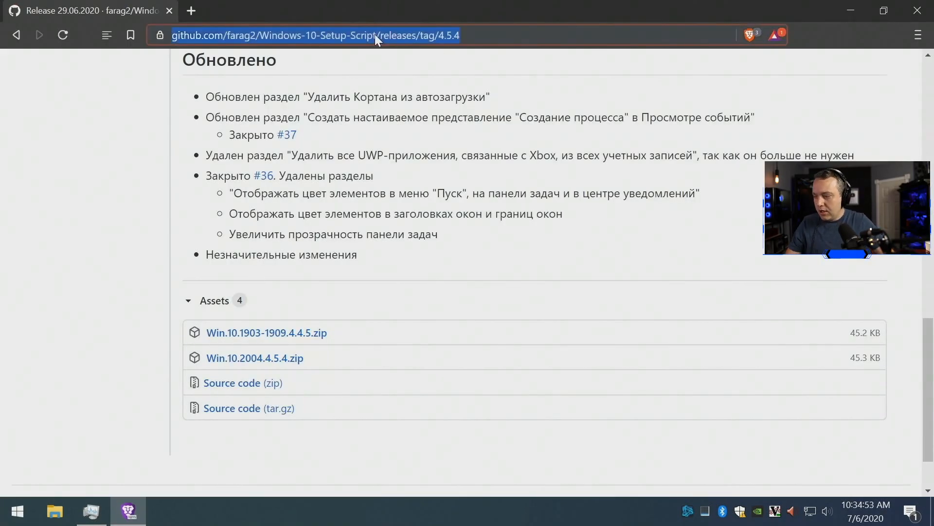
pyautogui.write('blackvip')
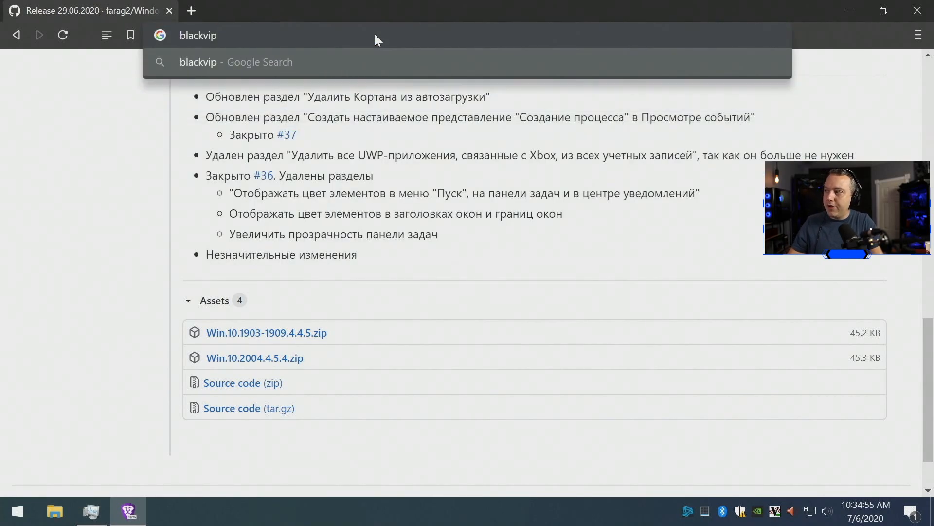
pyautogui.write('erscript')
pyautogui.press('Return')
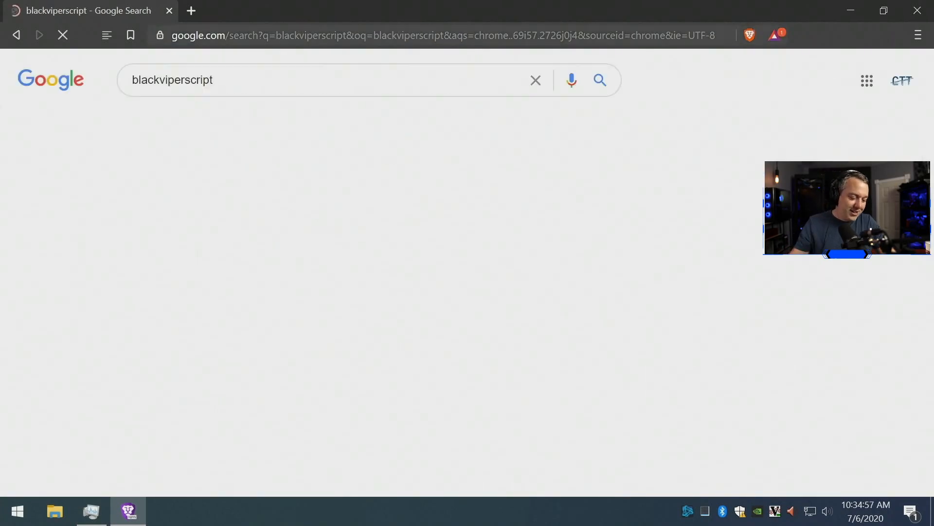
pyautogui.click(191, 10)
pyautogui.write('black')
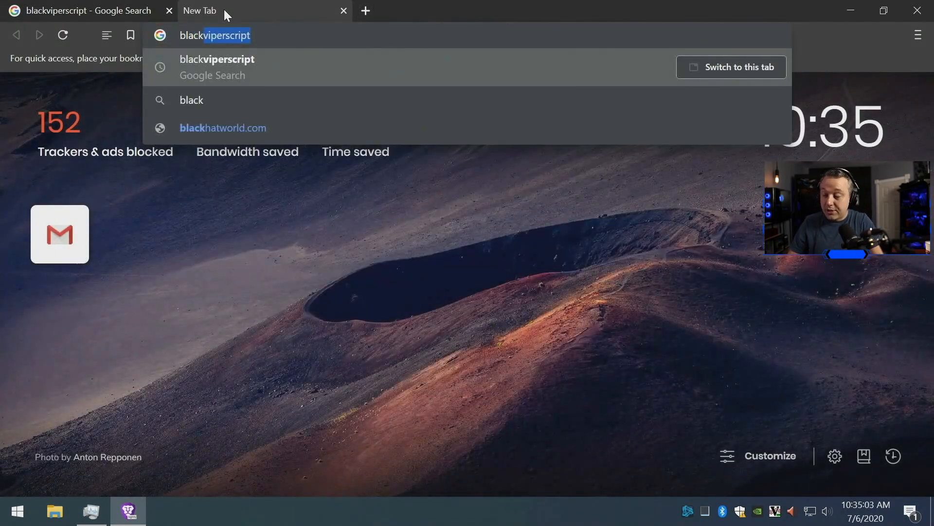
pyautogui.write('viper')
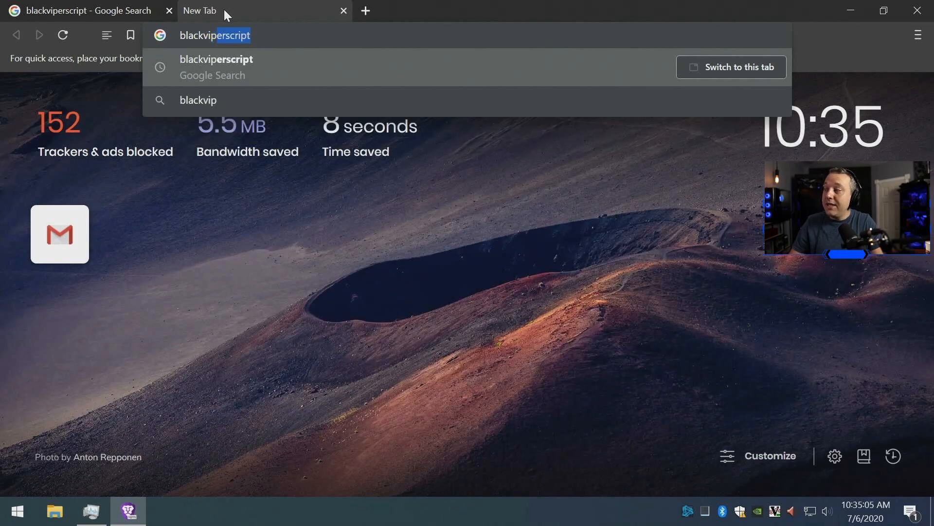
pyautogui.press('Delete')
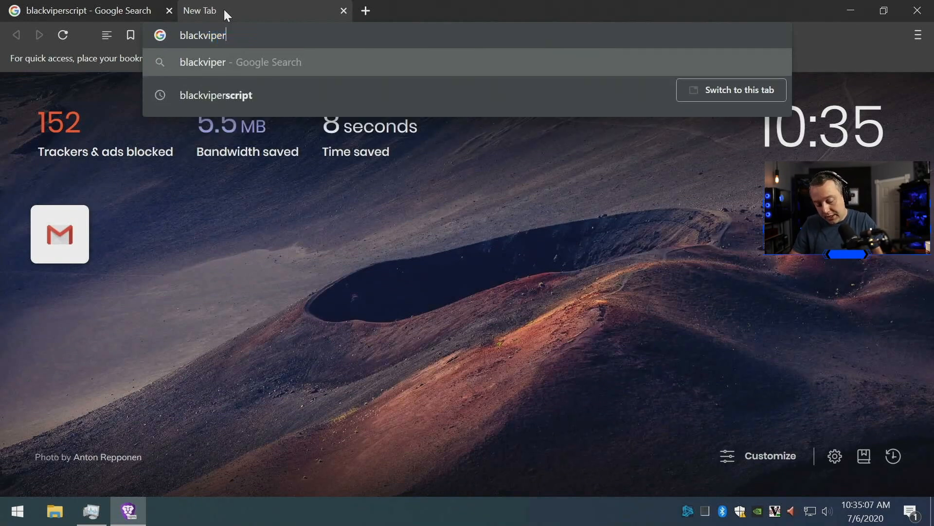
pyautogui.press('Return')
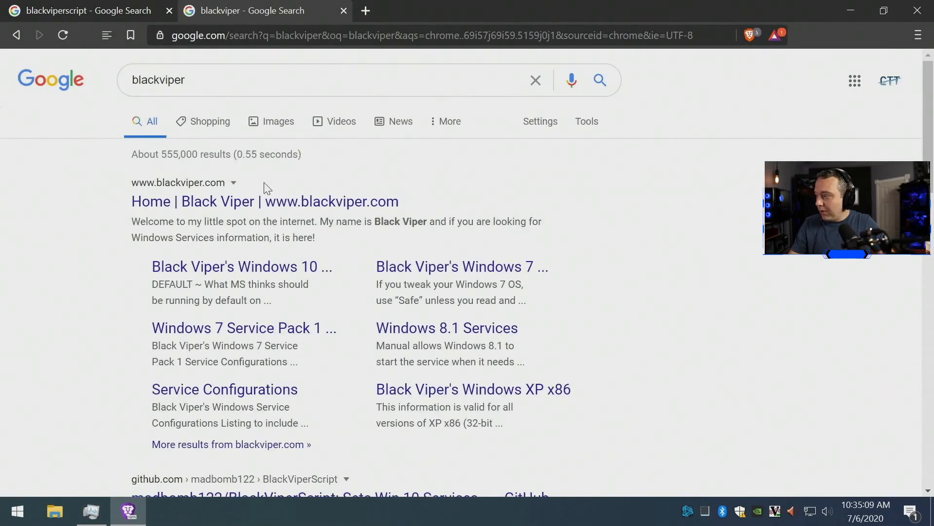
pyautogui.click(197, 202)
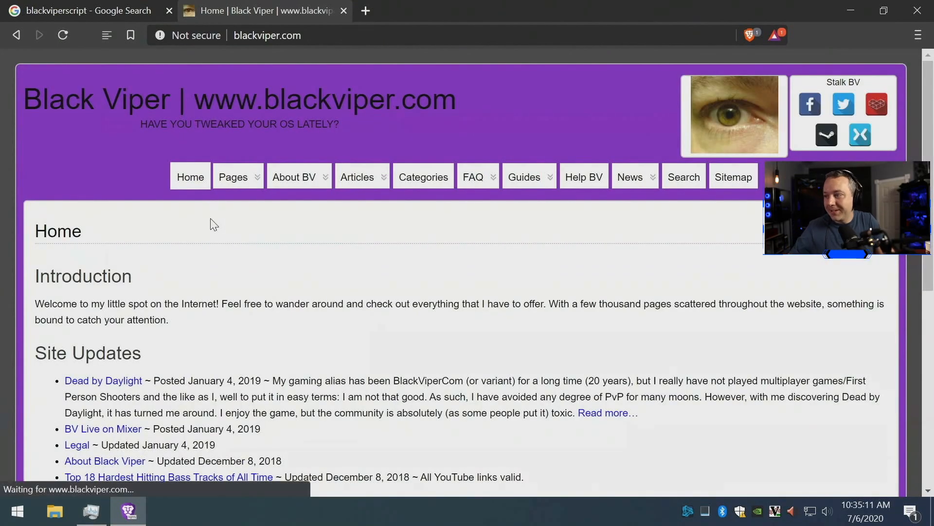
# Step: Open the archived Windows 10 Service Configurations page and read through its important information and lists of changed services
pyautogui.scroll(-8, 617, 289)
pyautogui.click(155, 286)
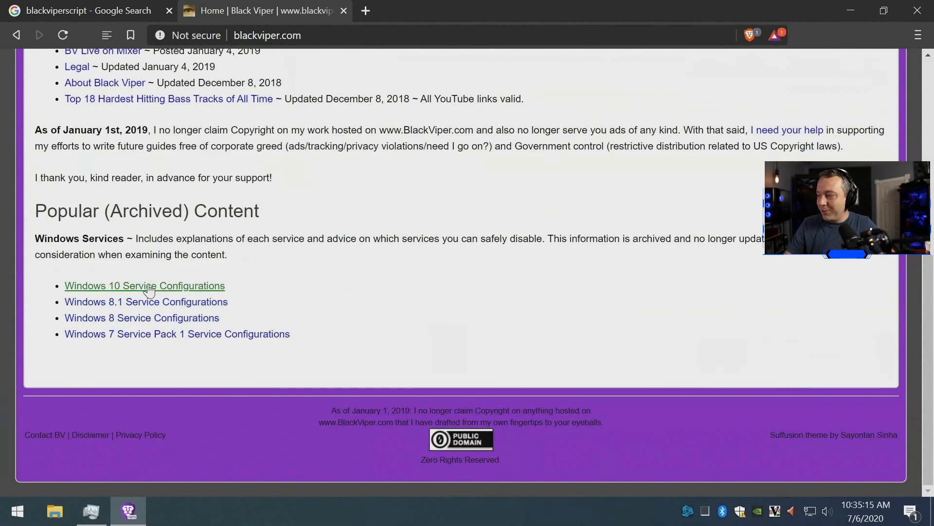
pyautogui.scroll(-13, 344, 278)
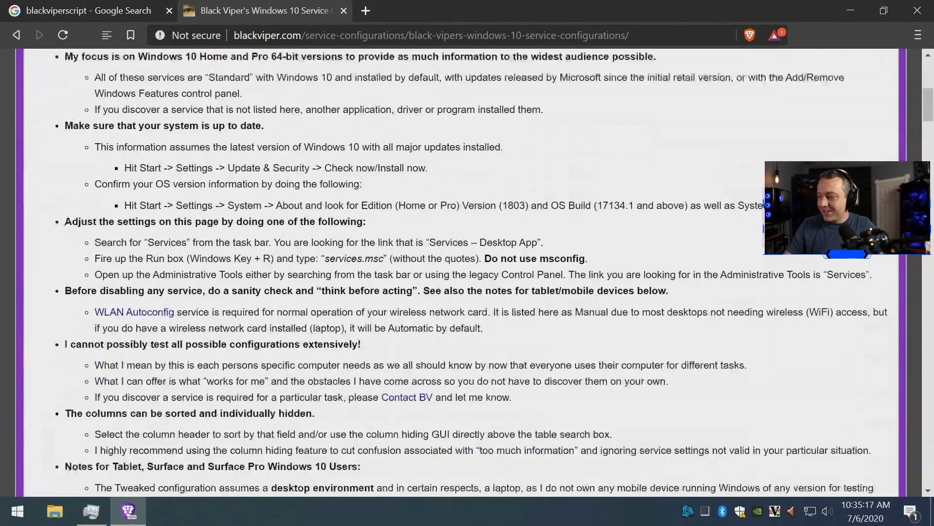
pyautogui.scroll(-1, 344, 277)
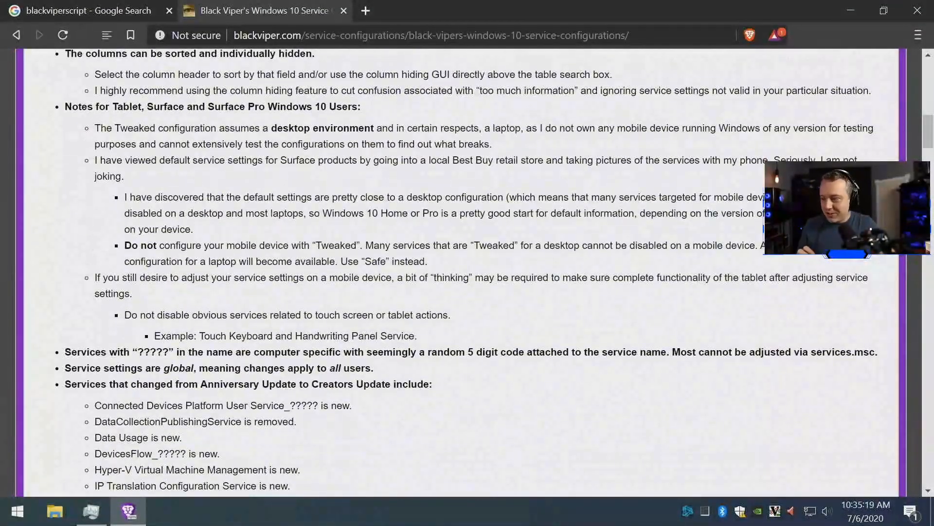
pyautogui.scroll(-3, 458, 273)
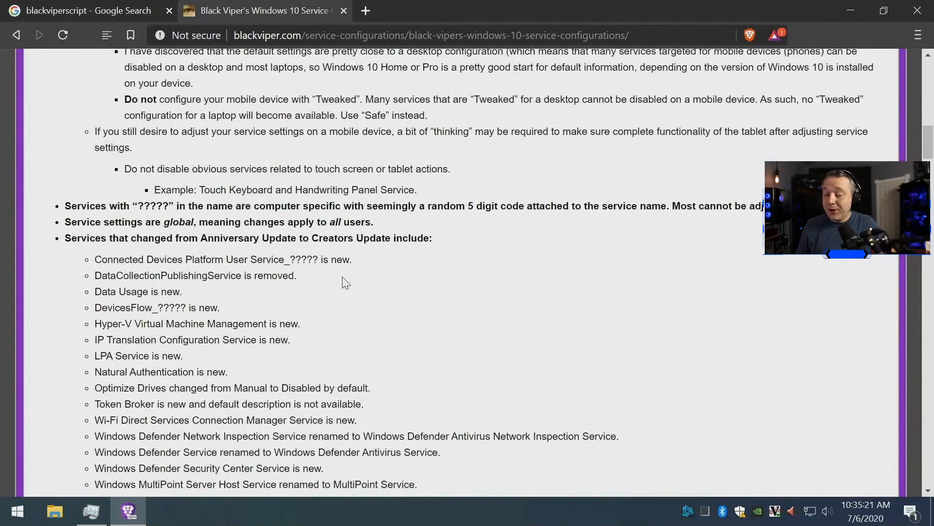
pyautogui.scroll(-9, 344, 282)
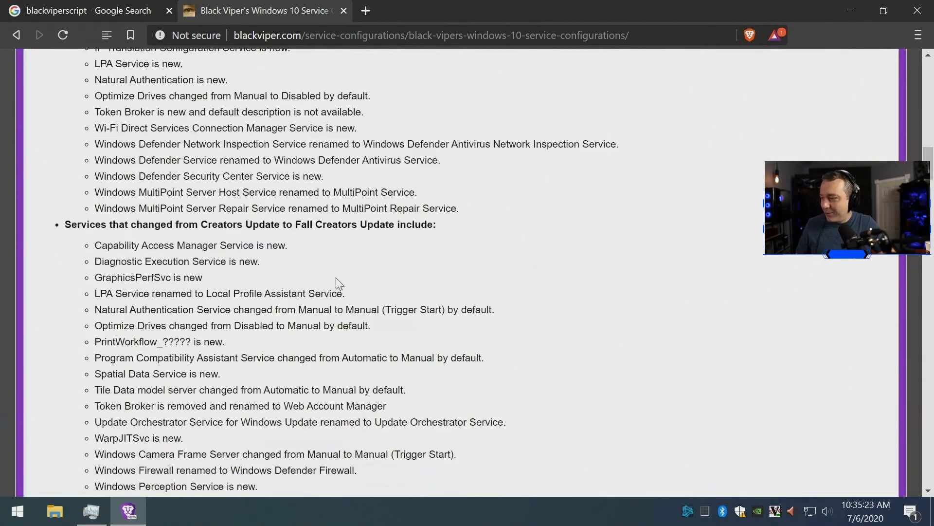
pyautogui.scroll(-6, 378, 308)
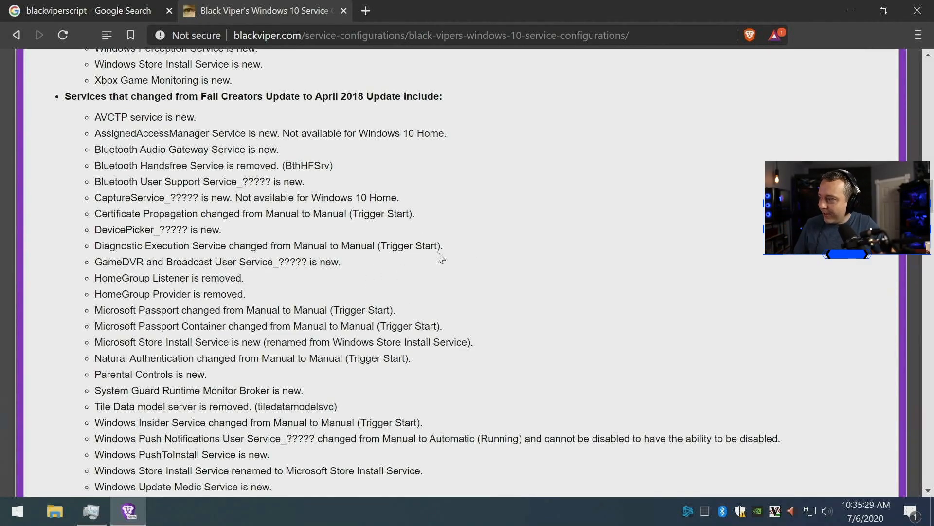
pyautogui.scroll(20, 490, 251)
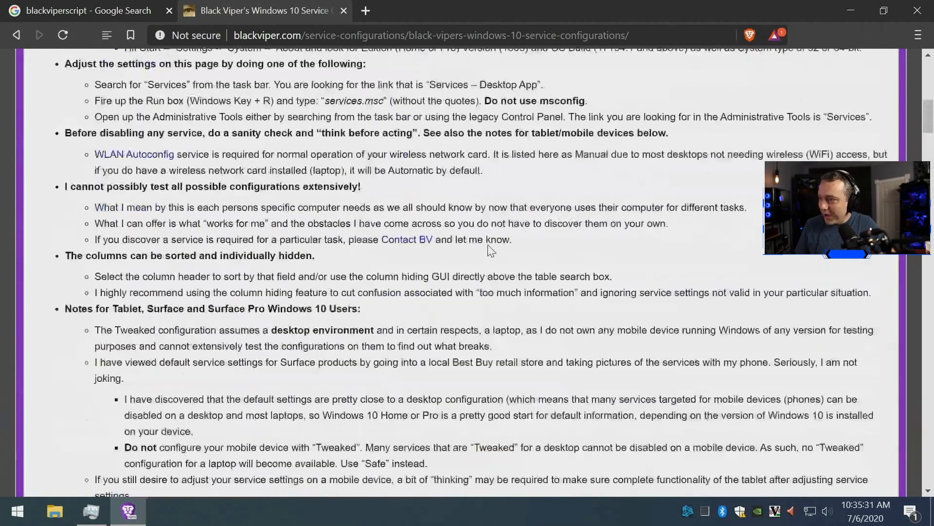
pyautogui.scroll(6, 490, 250)
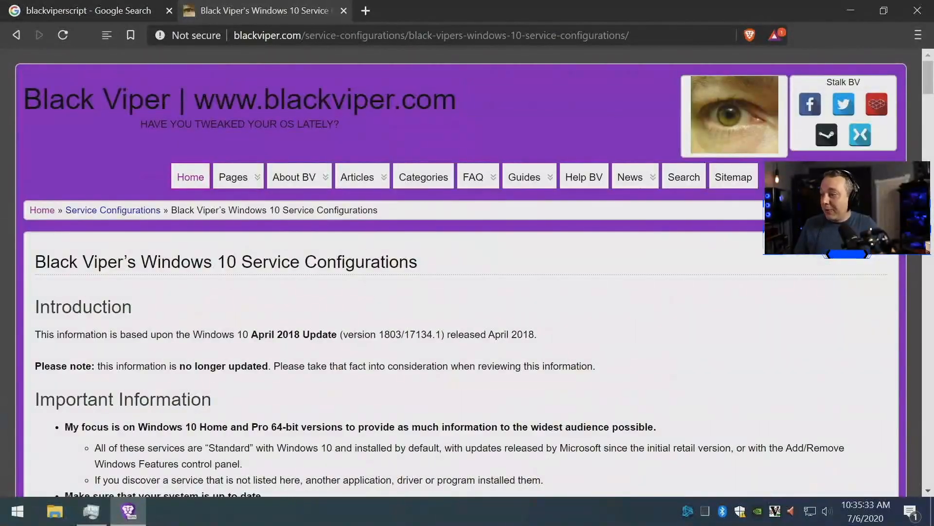
# Step: Read through the Windows 10 service table, comparing default, Safe and Tweaked settings down to the end of its first page
pyautogui.moveTo(524, 177)
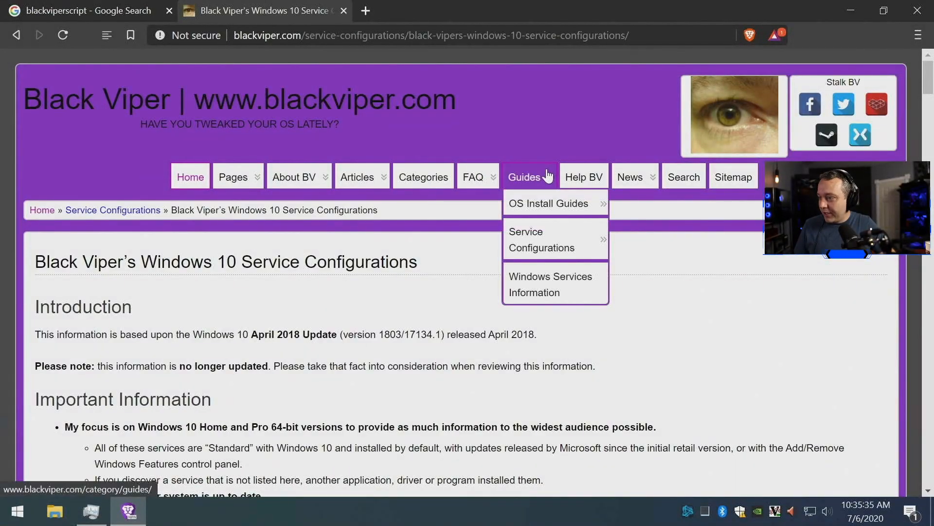
pyautogui.moveTo(553, 248)
pyautogui.click(635, 247)
pyautogui.scroll(-20, 493, 334)
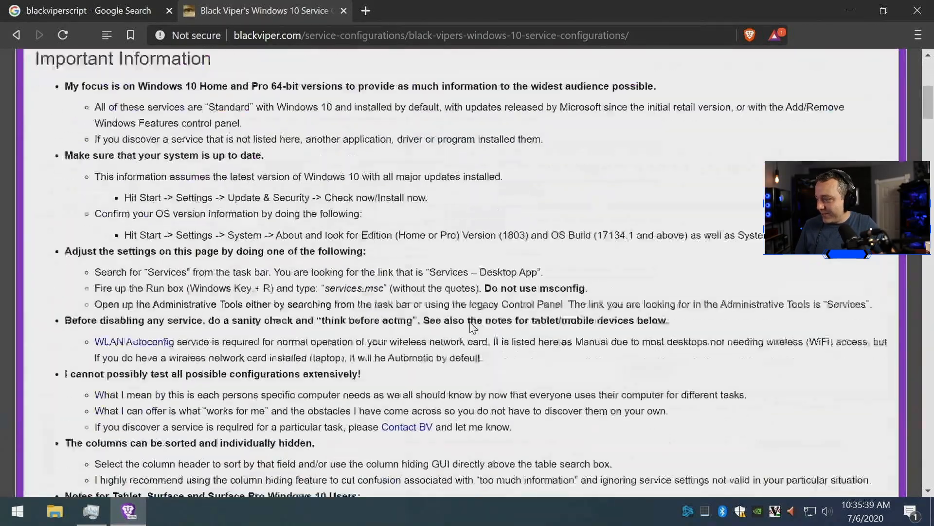
pyautogui.scroll(-20, 469, 314)
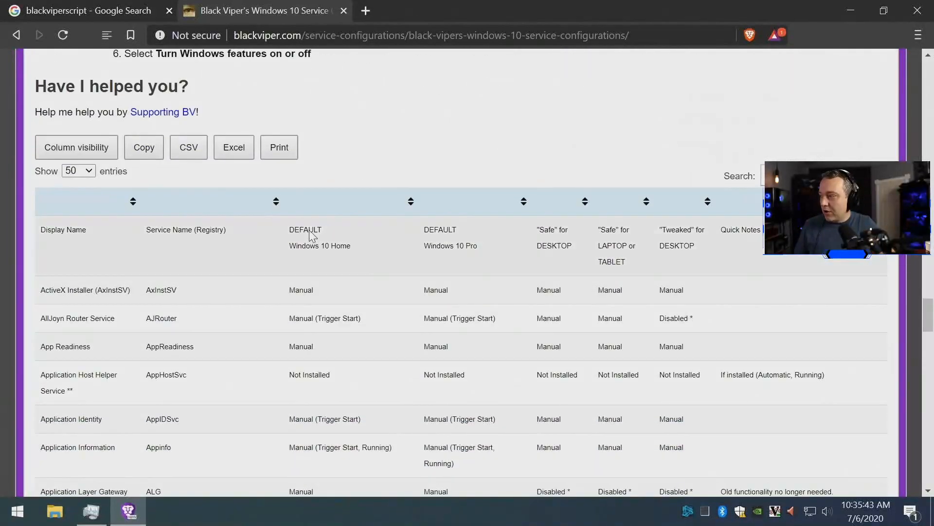
pyautogui.scroll(-3, 584, 199)
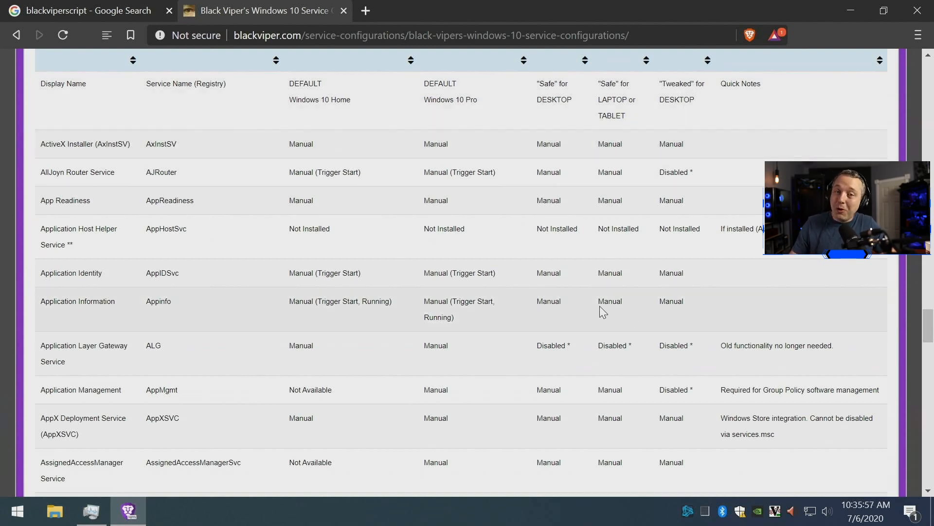
pyautogui.scroll(-15, 594, 316)
pyautogui.scroll(-20, 586, 328)
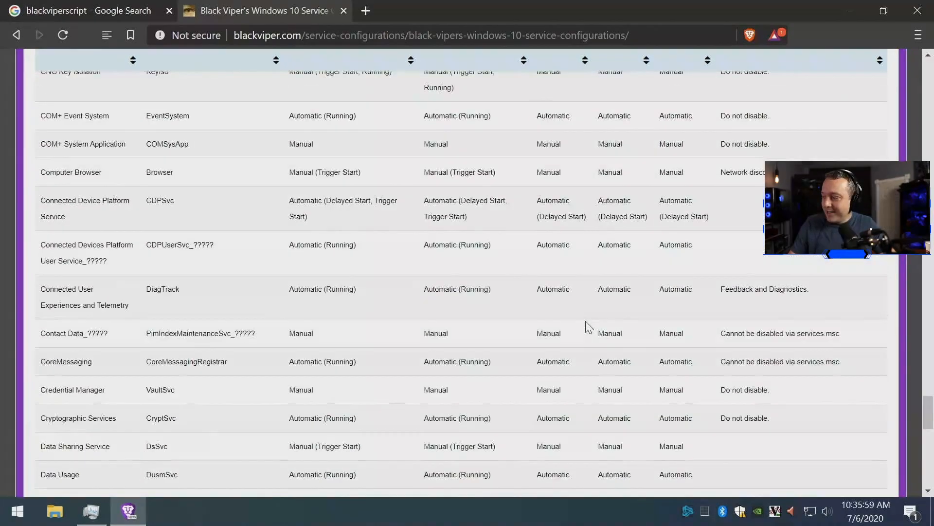
pyautogui.scroll(5, 503, 309)
pyautogui.scroll(5, 296, 197)
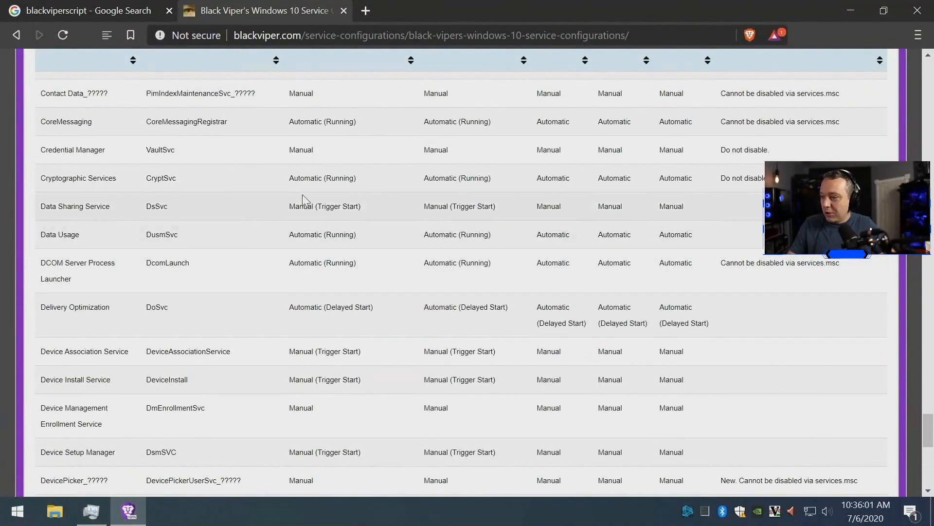
pyautogui.scroll(-9, 563, 346)
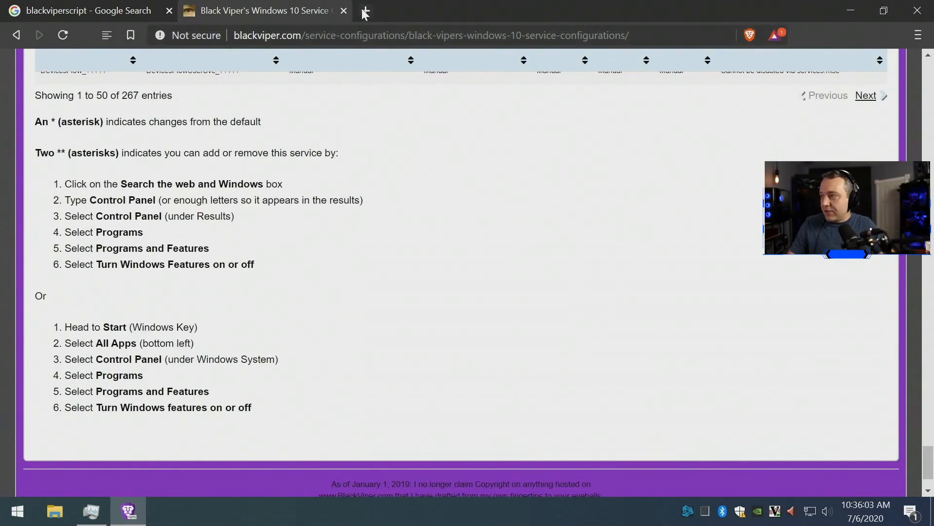
# Step: Close the Black Viper page and open the Black Viper Script v6.2.3 release from the BlackViperScript GitHub repository found in the search results
pyautogui.click(345, 11)
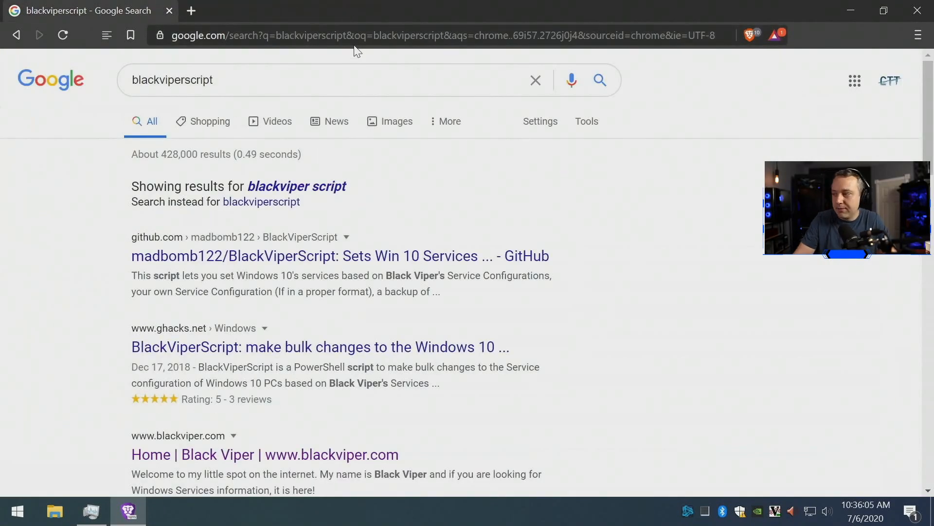
pyautogui.click(361, 257)
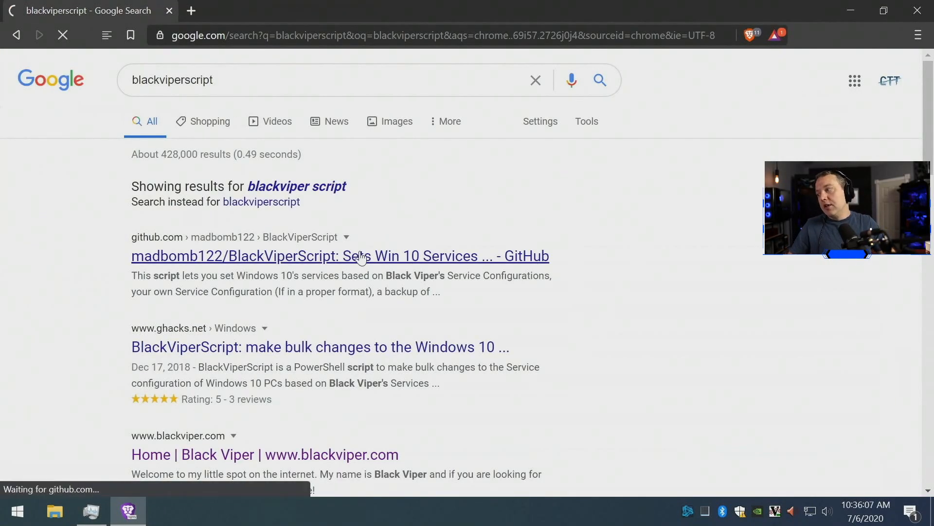
pyautogui.scroll(-6, 353, 304)
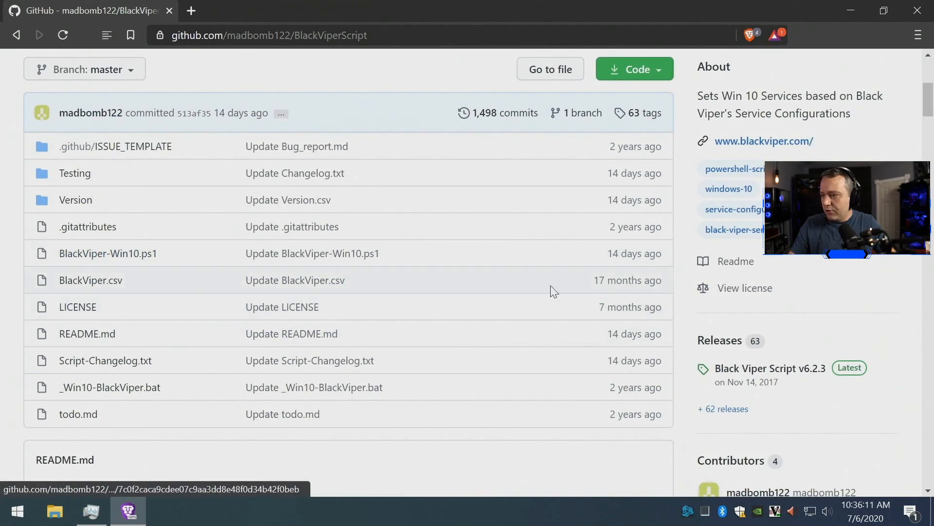
pyautogui.click(788, 369)
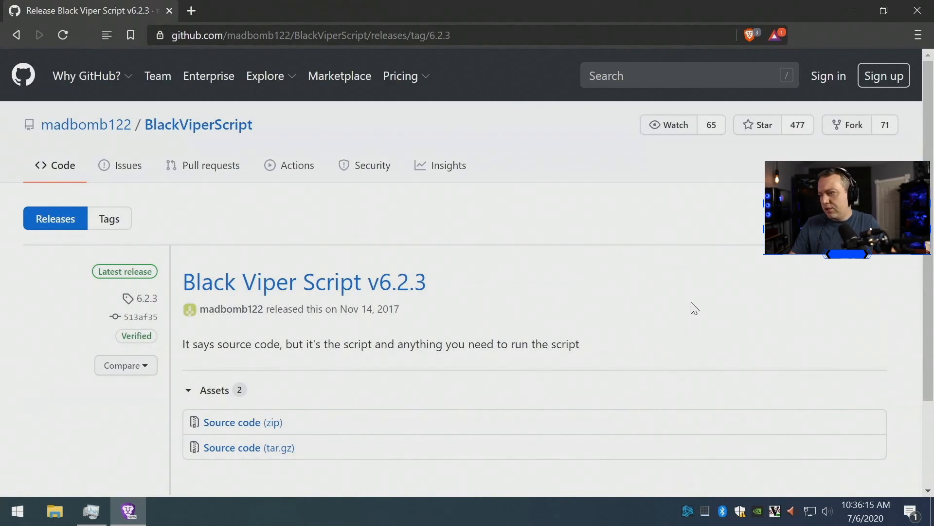
# Step: Download the release's zip source code to the Downloads folder as BlackViperScript-6.2.3.zip
pyautogui.scroll(-3, 495, 322)
pyautogui.click(229, 285)
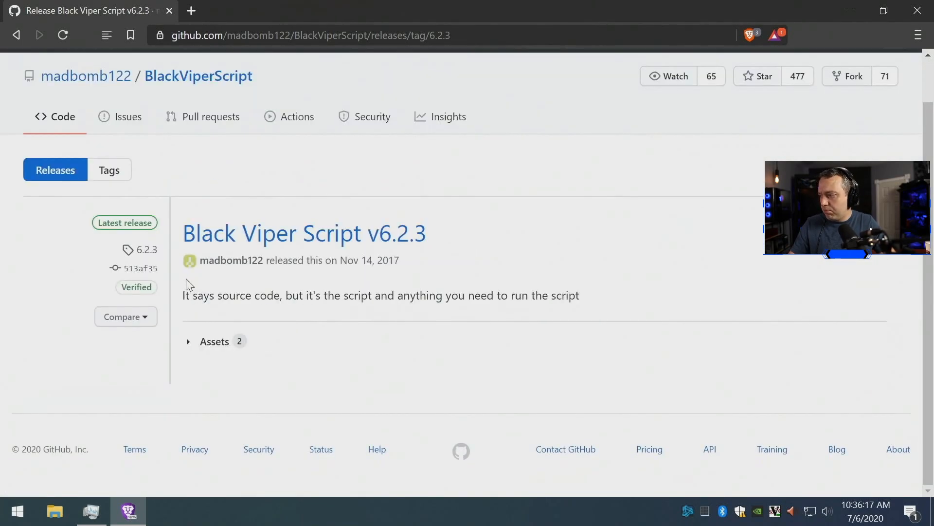
pyautogui.click(197, 345)
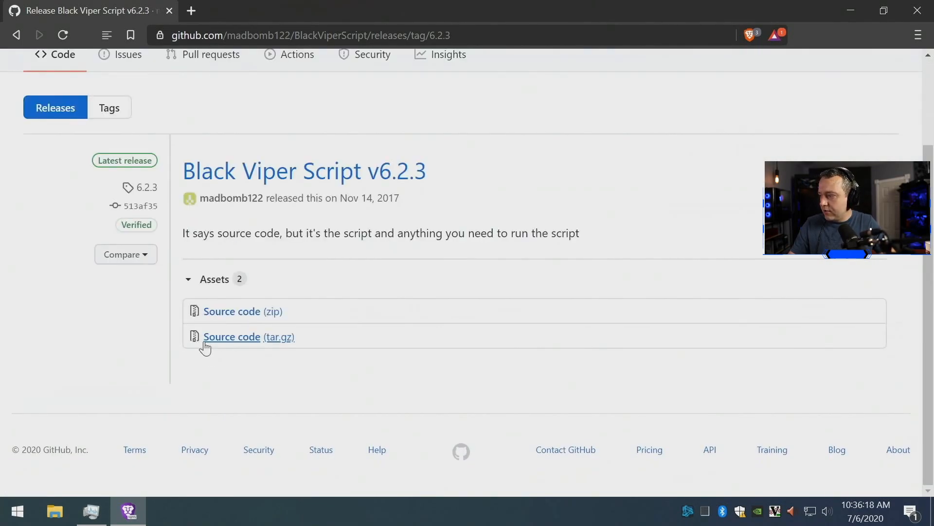
pyautogui.click(238, 313)
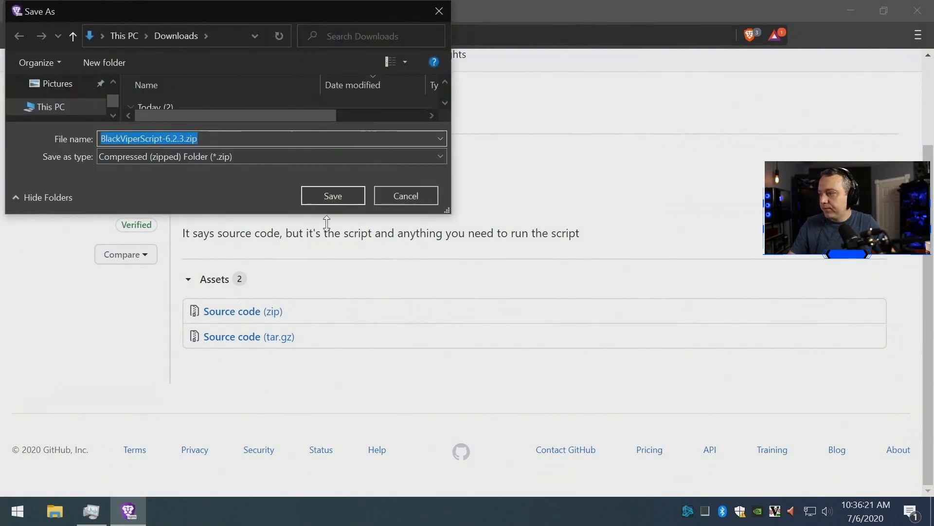
pyautogui.click(348, 191)
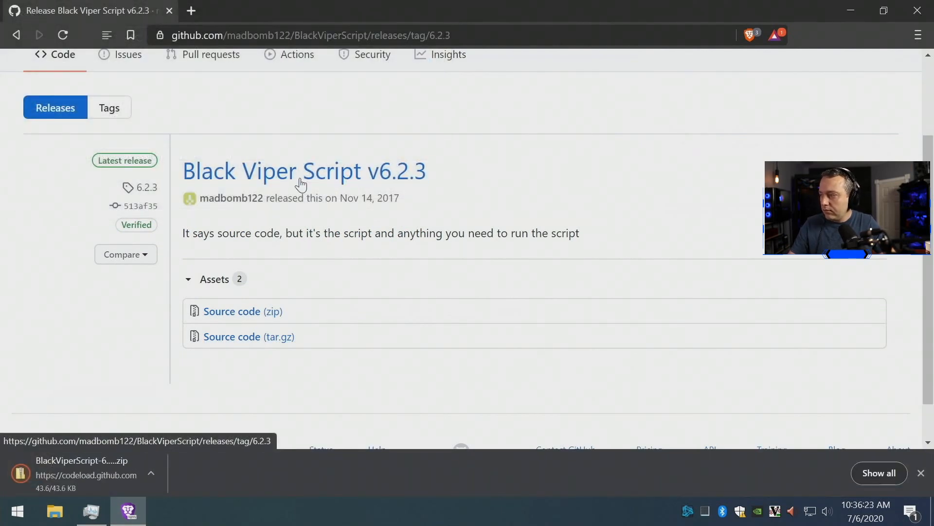
# Step: Open the downloaded archive, extract all its files to the BlackViperScript-6.2.3 folder in Downloads, and close the archive window
pyautogui.click(63, 468)
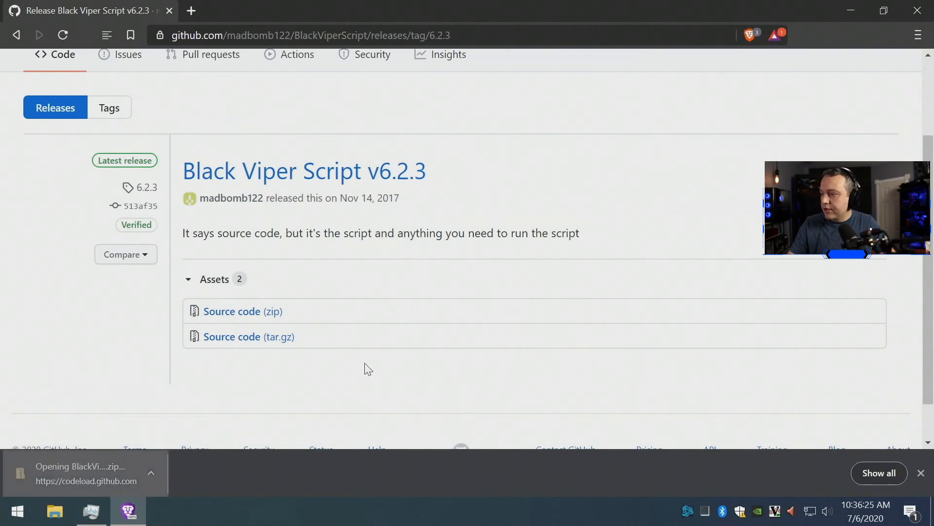
pyautogui.rightClick(350, 201)
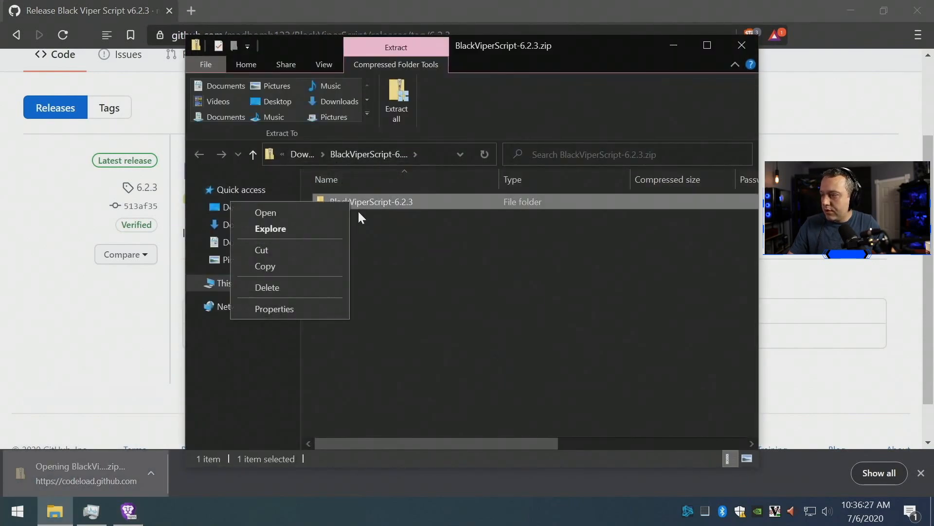
pyautogui.rightClick(416, 295)
pyautogui.click(349, 415)
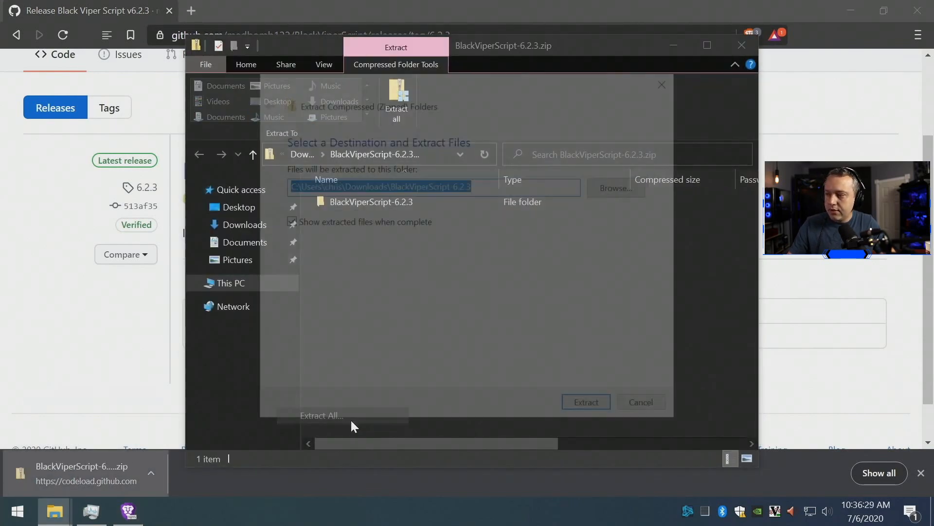
pyautogui.click(591, 407)
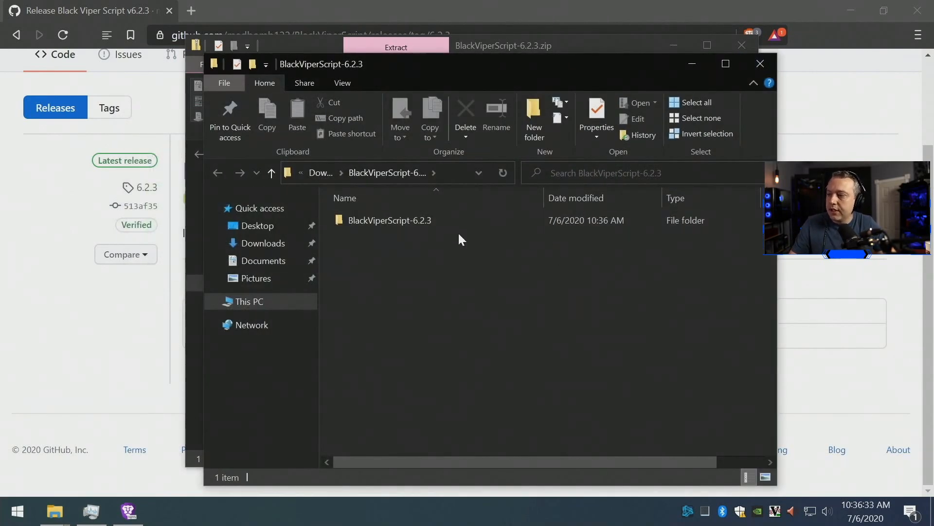
pyautogui.click(742, 44)
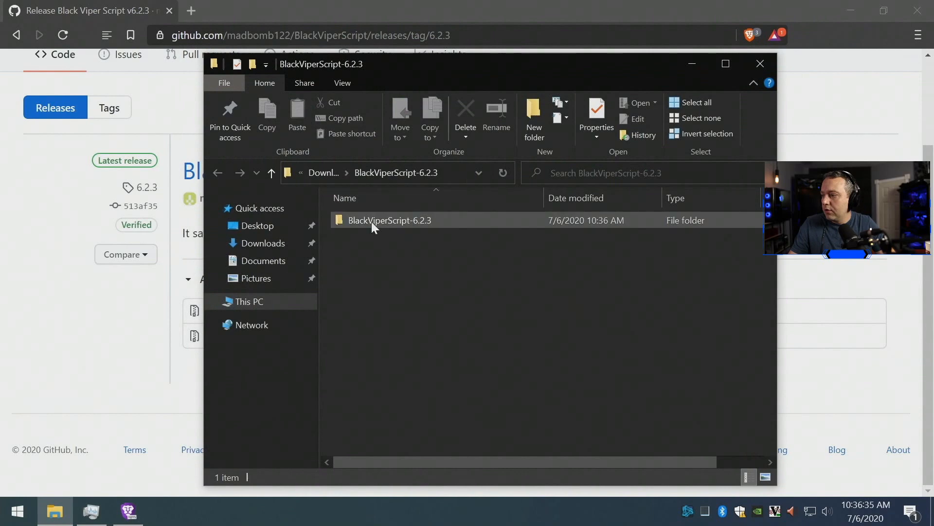
# Step: Open the inner BlackViperScript-6.2.3 folder and run the _Win10-BlackViper.bat file
pyautogui.click(360, 223)
pyautogui.click(360, 223)
pyautogui.doubleClick(360, 223)
pyautogui.click(333, 223)
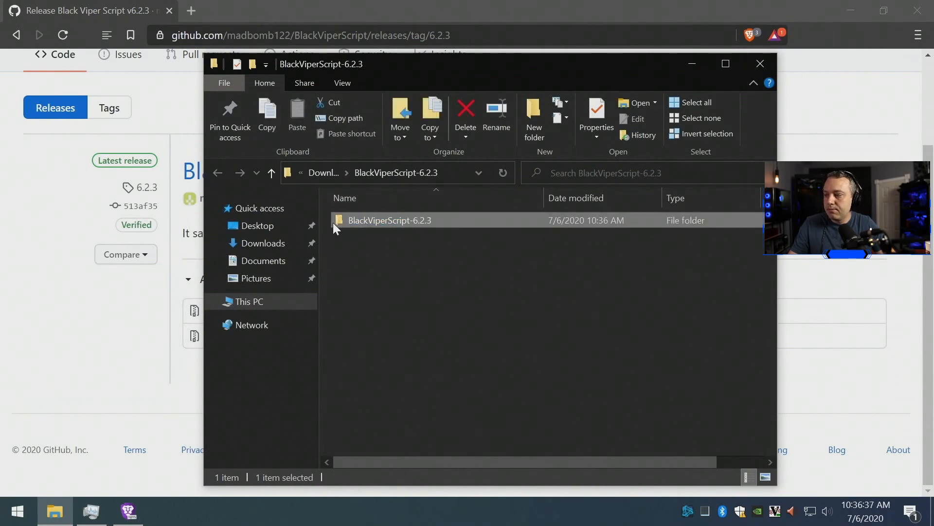
pyautogui.doubleClick(333, 223)
pyautogui.doubleClick(375, 217)
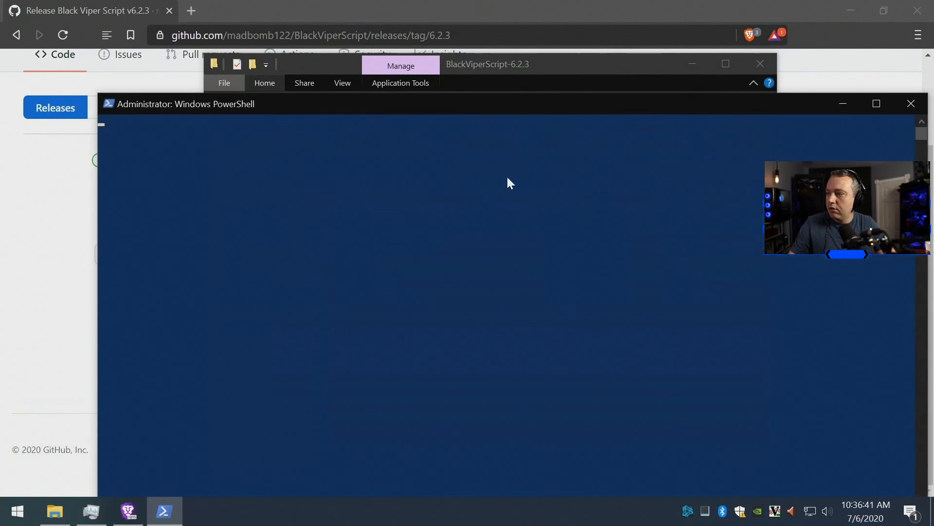
# Step: Close the browser and Task Manager, and maximize the administrator PowerShell window
pyautogui.click(914, 12)
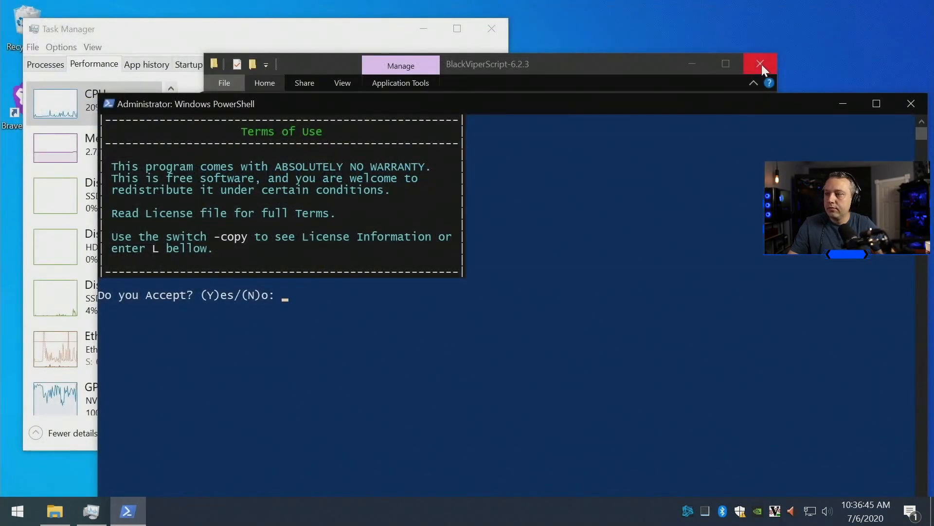
pyautogui.click(491, 29)
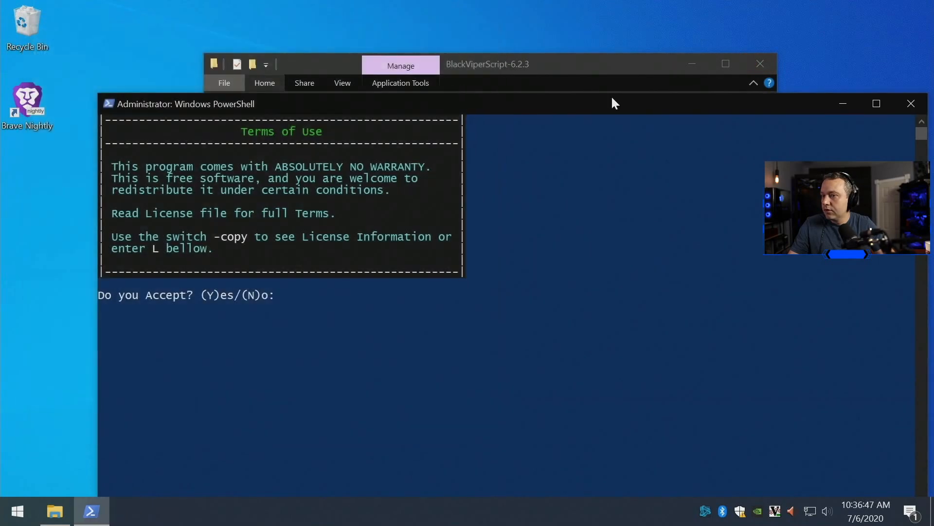
pyautogui.click(876, 102)
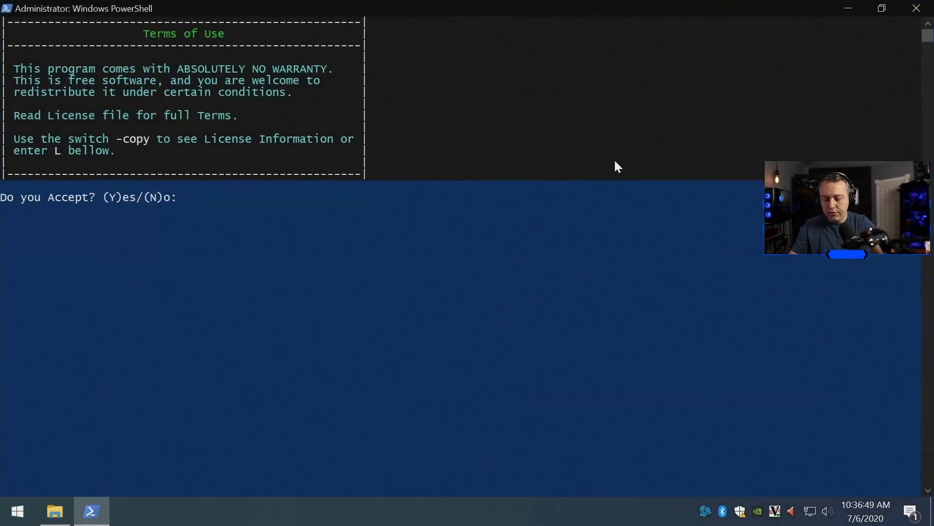
# Step: Accept the script's terms of use and set the service configuration to Safe
pyautogui.press('Return')
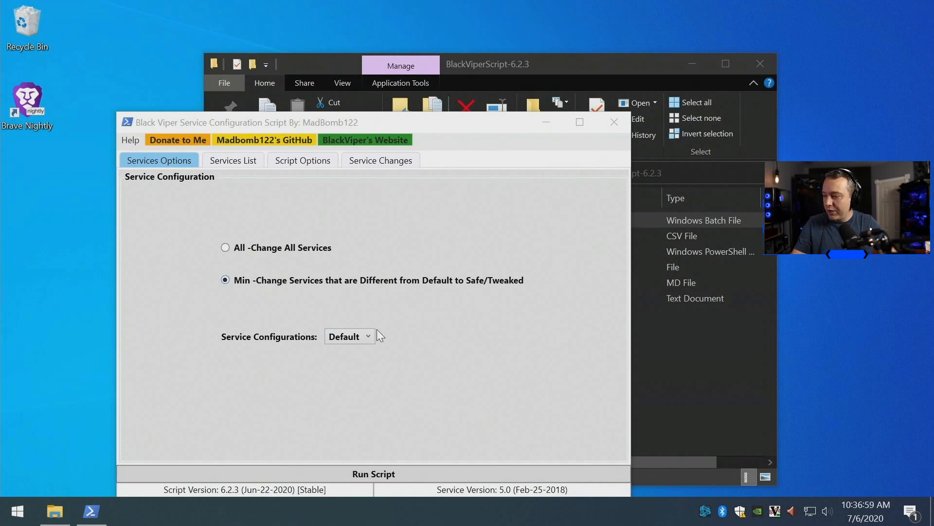
pyautogui.click(364, 336)
pyautogui.click(314, 370)
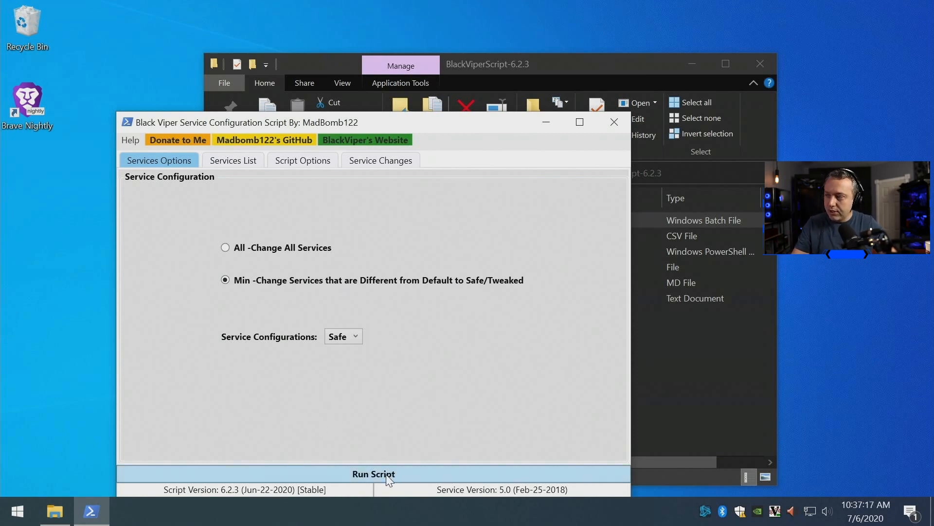
# Step: Examine the services list for which services comply with, differ from or are not covered by the Safe configuration
pyautogui.click(239, 163)
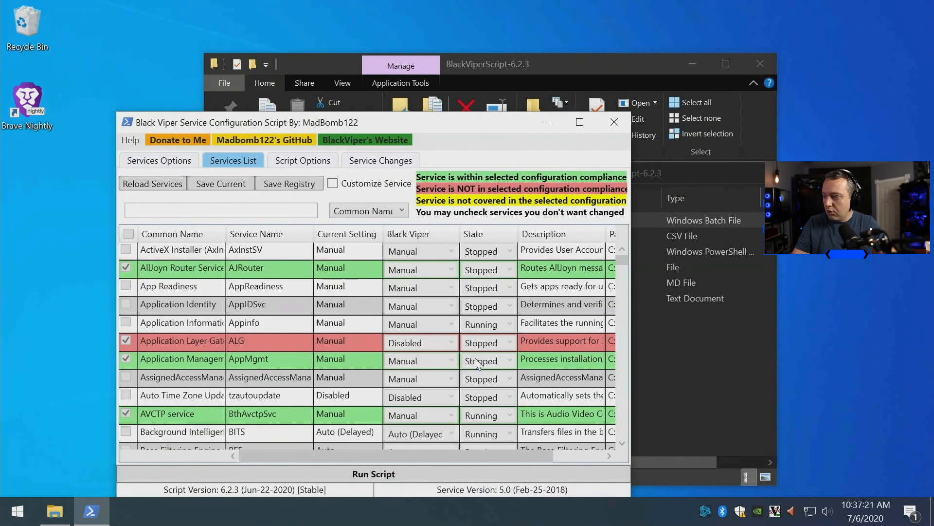
pyautogui.scroll(-9, 482, 380)
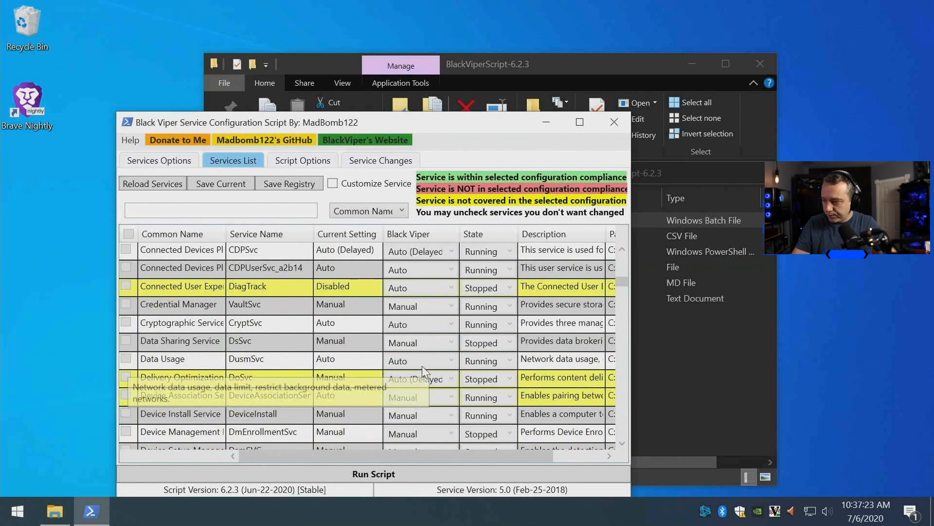
pyautogui.scroll(-5, 425, 373)
pyautogui.scroll(-1, 425, 372)
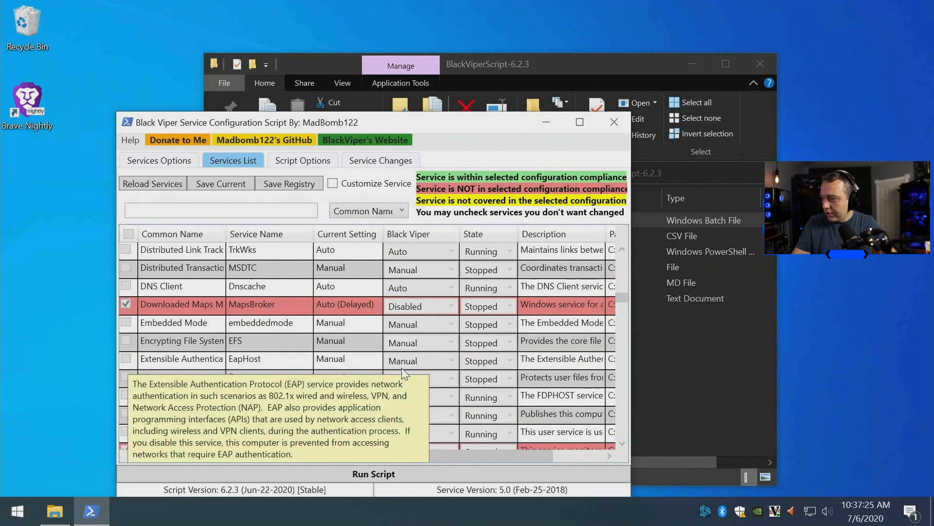
pyautogui.scroll(-2, 452, 379)
pyautogui.scroll(-8, 451, 380)
pyautogui.scroll(2, 444, 373)
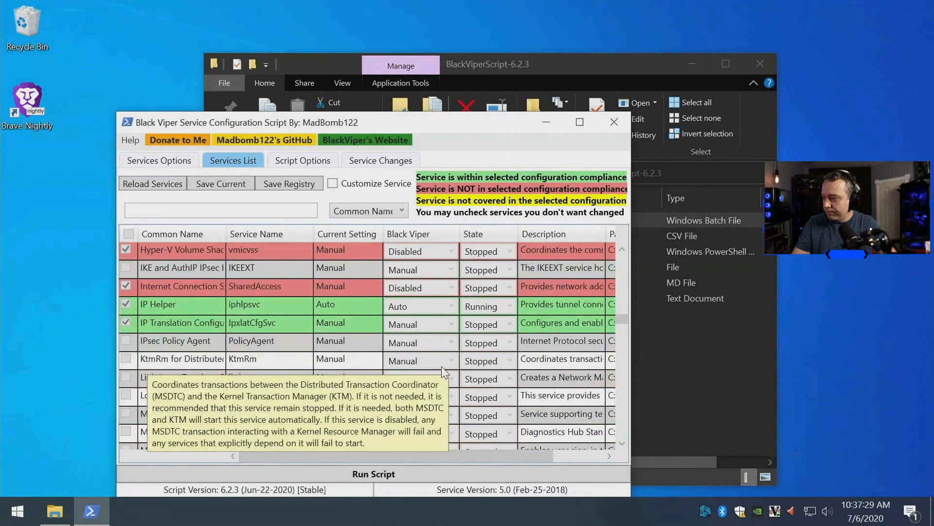
pyautogui.scroll(-7, 418, 351)
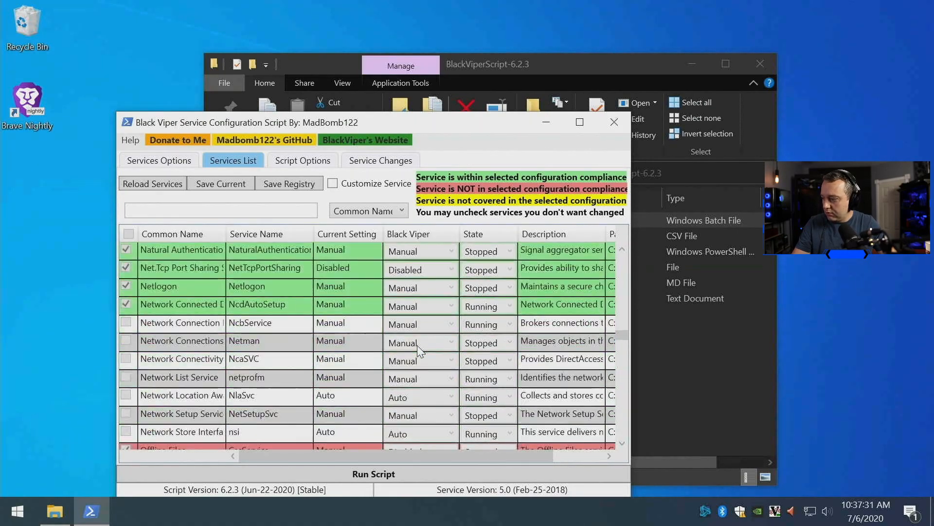
pyautogui.scroll(-7, 418, 350)
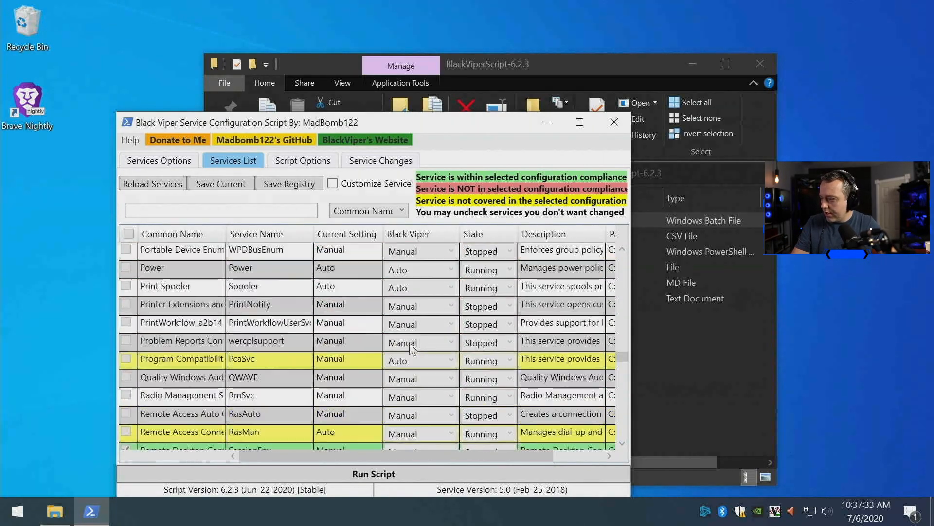
pyautogui.scroll(-4, 411, 348)
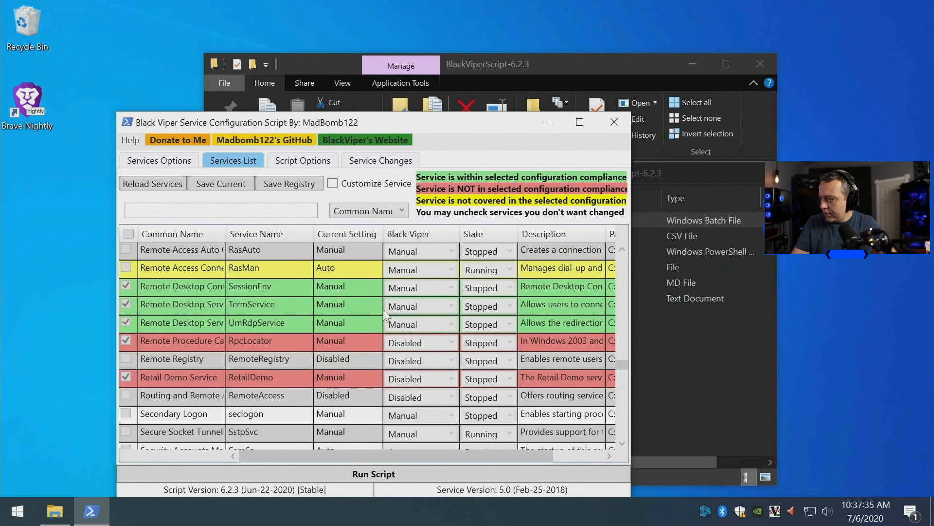
pyautogui.scroll(-8, 376, 332)
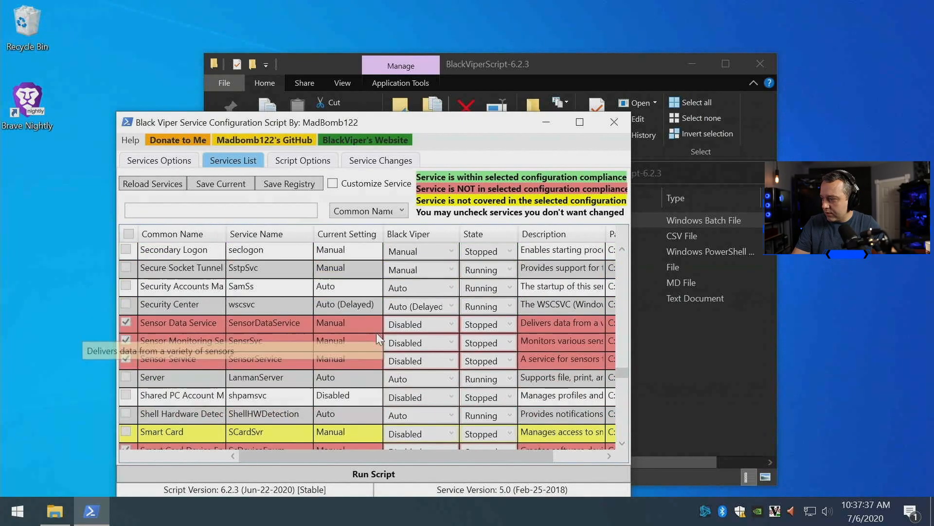
pyautogui.scroll(-3, 380, 339)
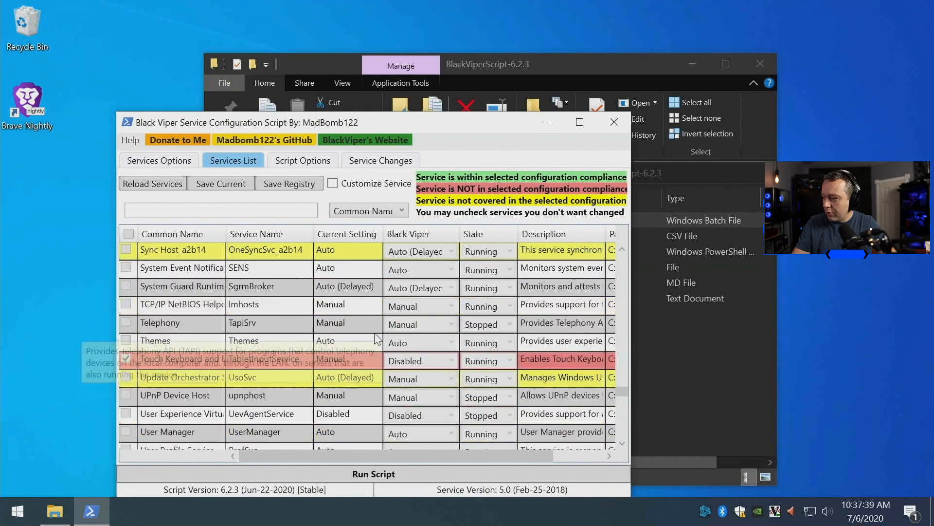
pyautogui.scroll(-6, 333, 385)
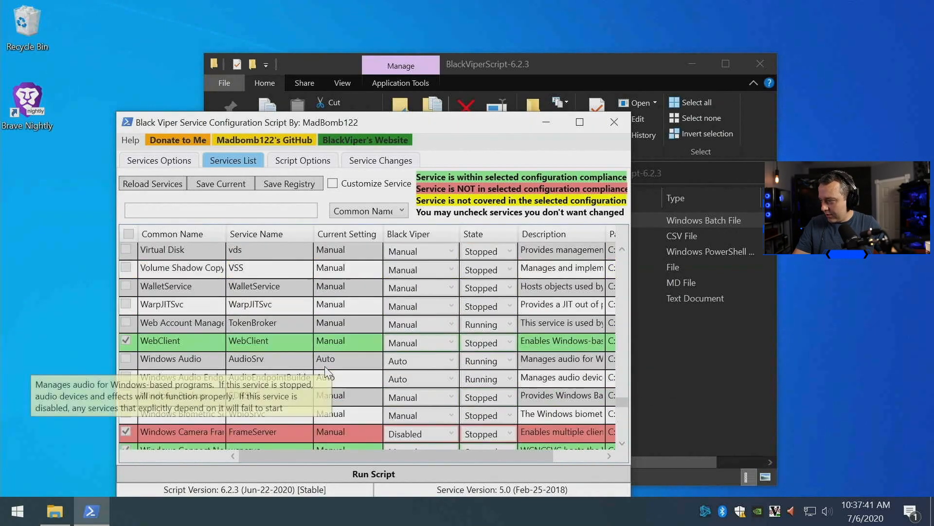
pyautogui.scroll(3, 326, 372)
pyautogui.scroll(20, 325, 372)
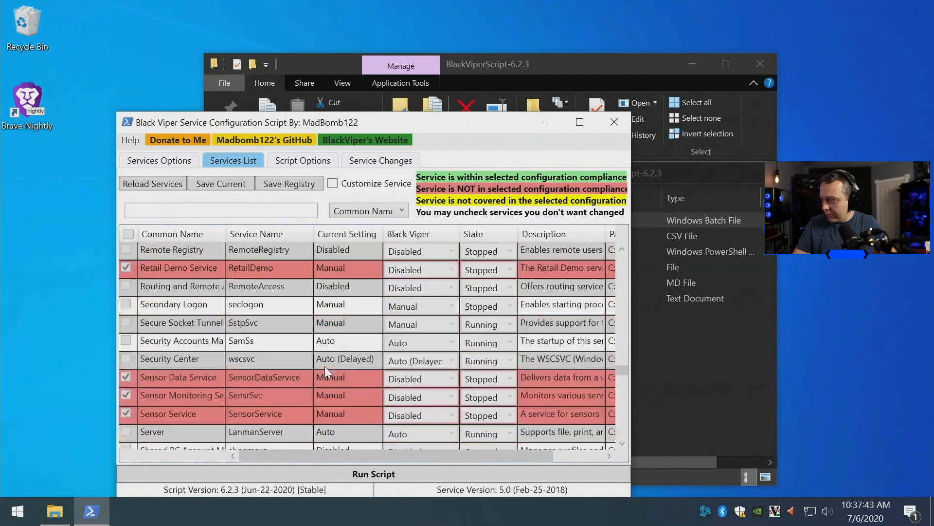
pyautogui.scroll(6, 326, 372)
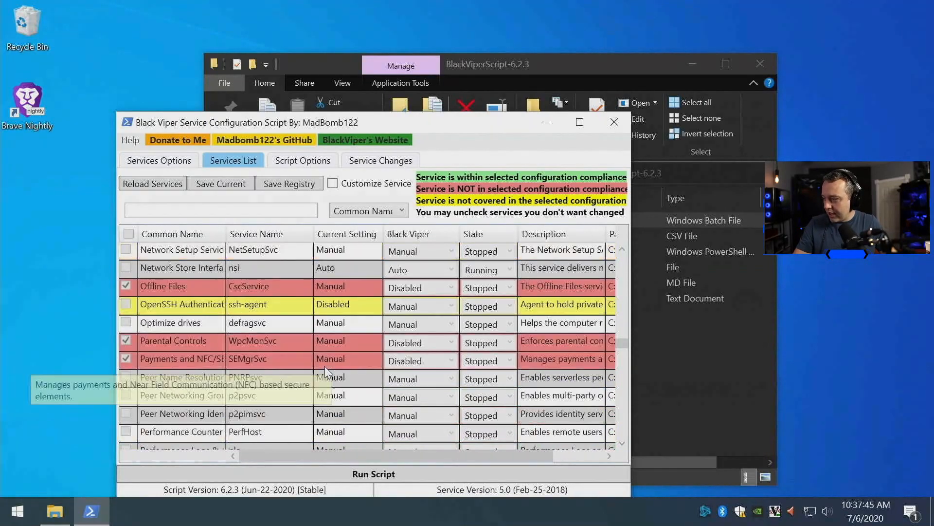
pyautogui.scroll(1, 325, 366)
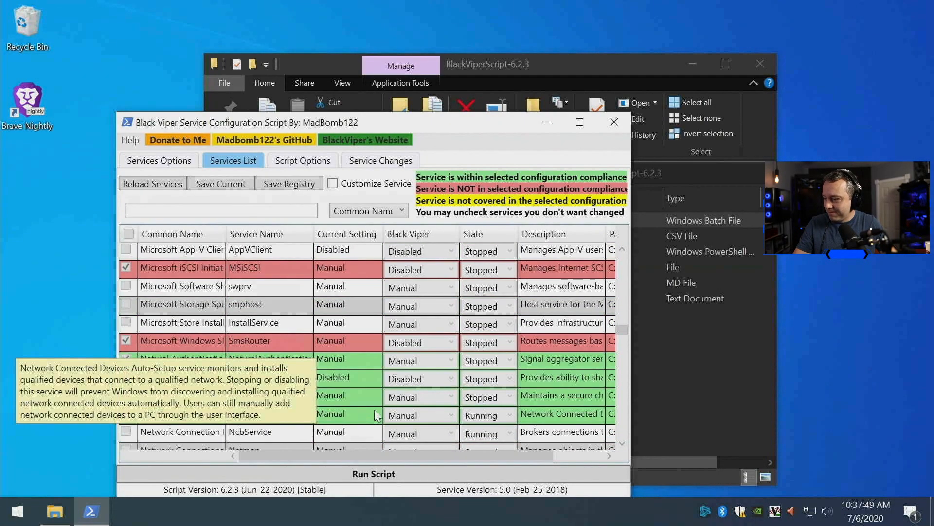
# Step: Override the edition check as Pro and enable Skip All Xbox Services and Stop Disabled Services in the script options
pyautogui.click(316, 161)
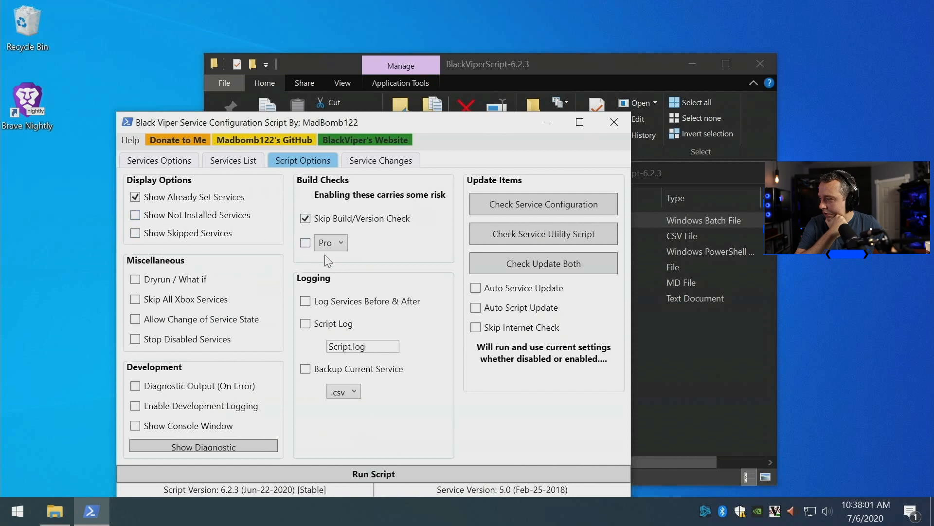
pyautogui.click(334, 244)
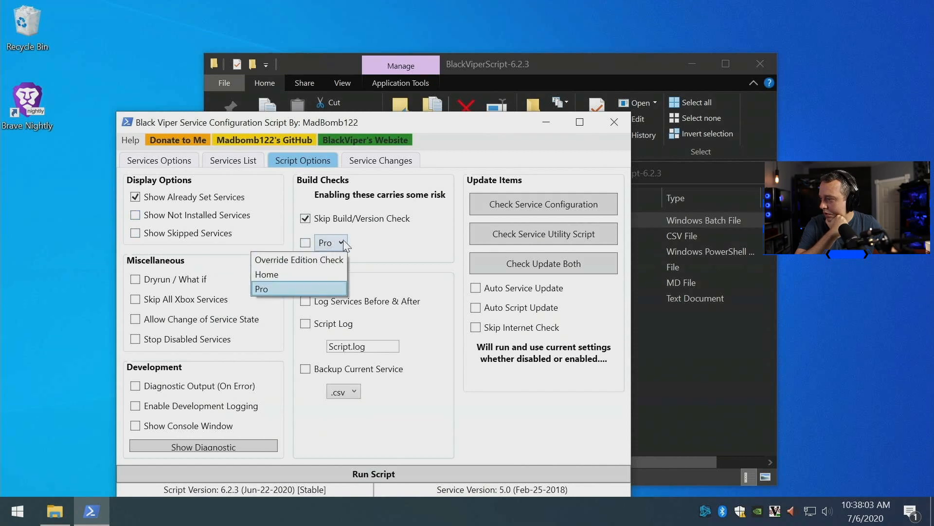
pyautogui.click(342, 246)
pyautogui.click(306, 242)
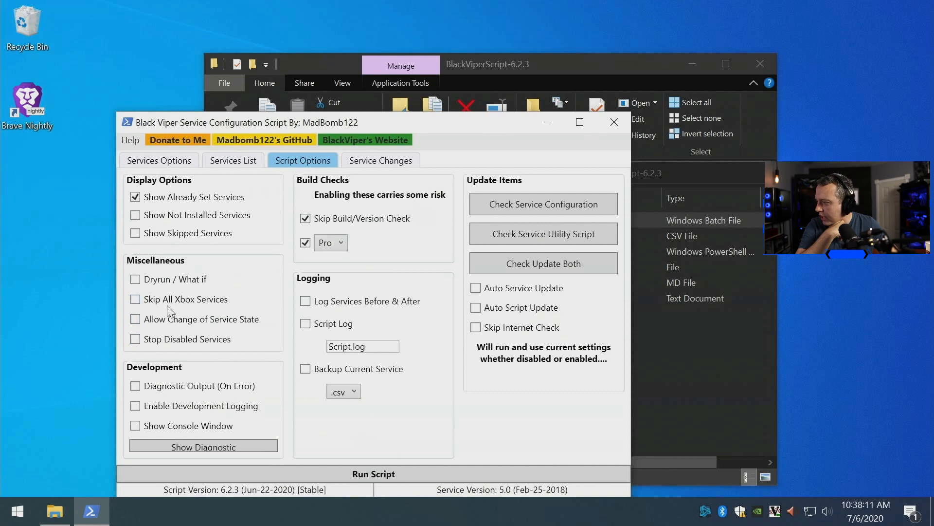
pyautogui.click(136, 300)
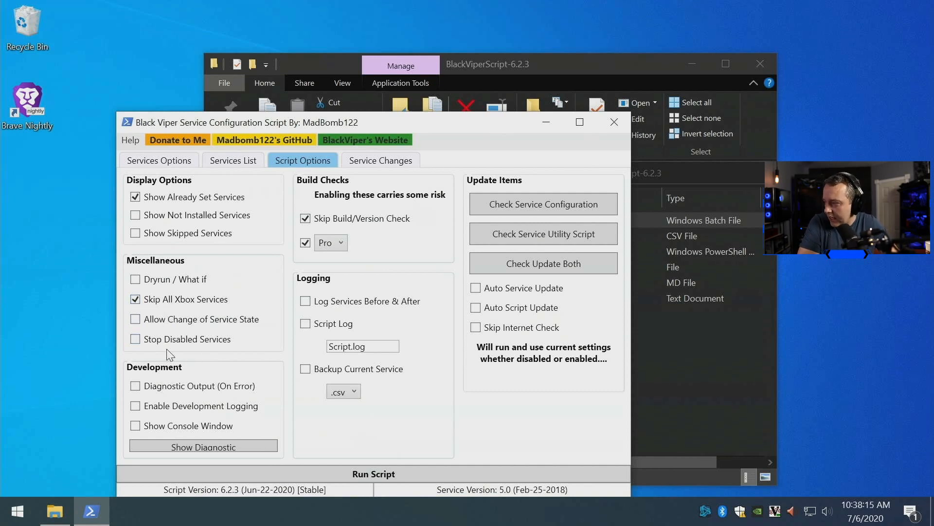
pyautogui.click(136, 340)
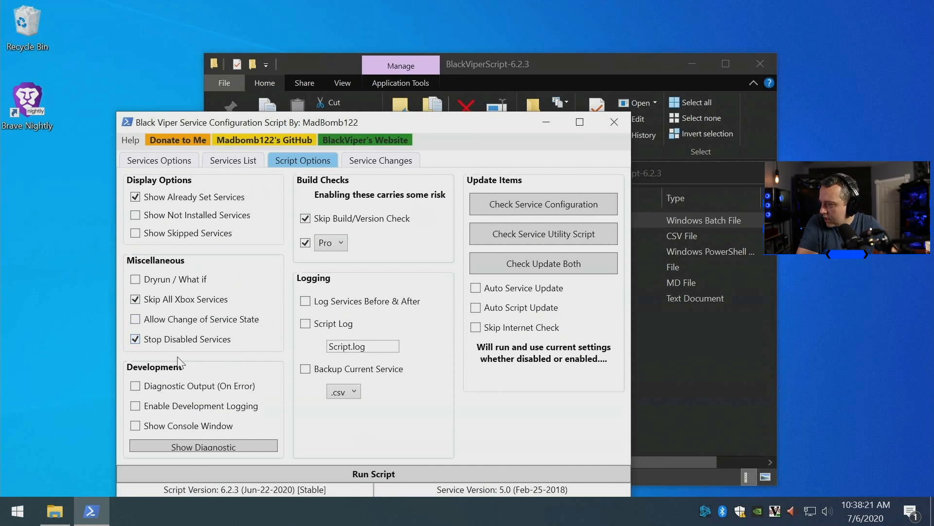
# Step: Enable Allow Change of Service State and Show Console Window, and close the script
pyautogui.click(140, 323)
pyautogui.click(136, 427)
pyautogui.click(214, 223)
pyautogui.click(916, 8)
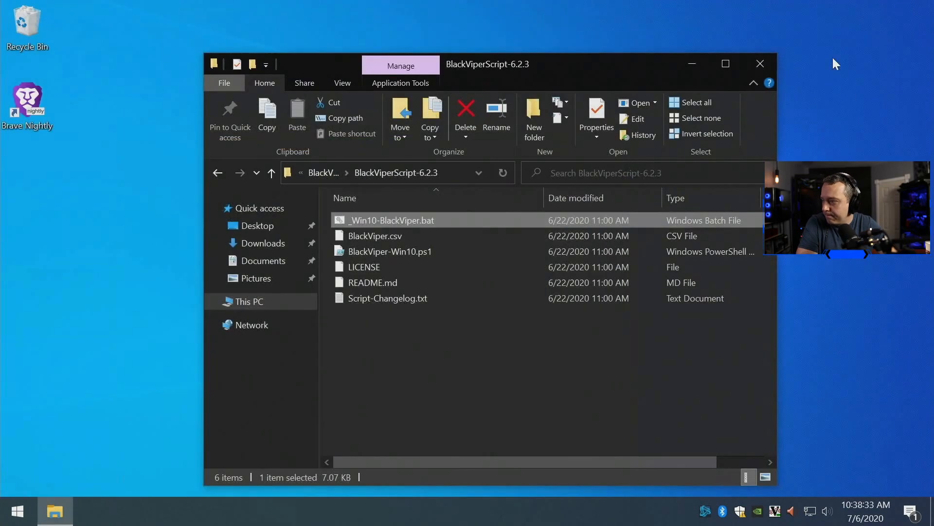
# Step: Run _Win10-BlackViper.bat again, accept the terms of use with Y, and maximize the script window
pyautogui.doubleClick(393, 220)
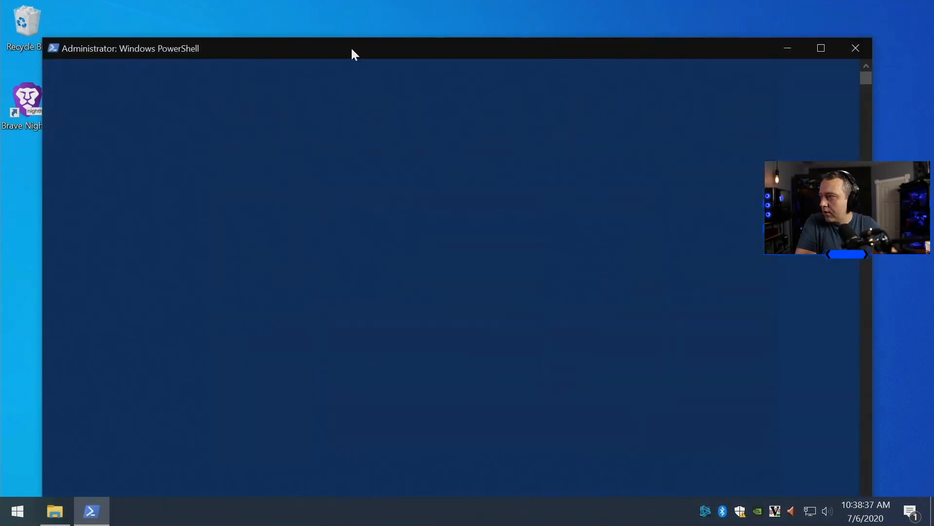
pyautogui.write('you Accept? (Y)es/(N)o: Y')
pyautogui.press('Return')
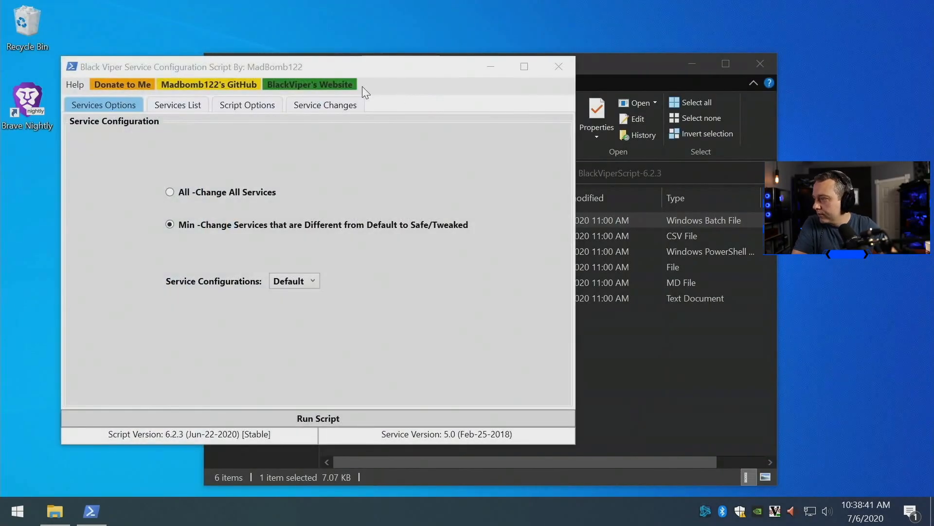
pyautogui.doubleClick(295, 64)
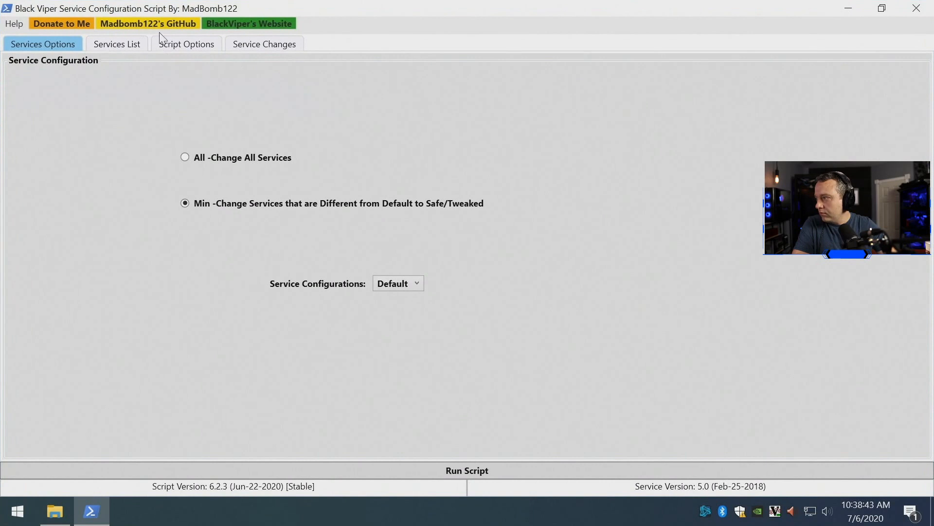
# Step: Enable Skip Build/Version Check, the Pro edition override, Skip All Xbox Services, Allow Change of Service State and Stop Disabled Services
pyautogui.click(190, 43)
pyautogui.click(329, 121)
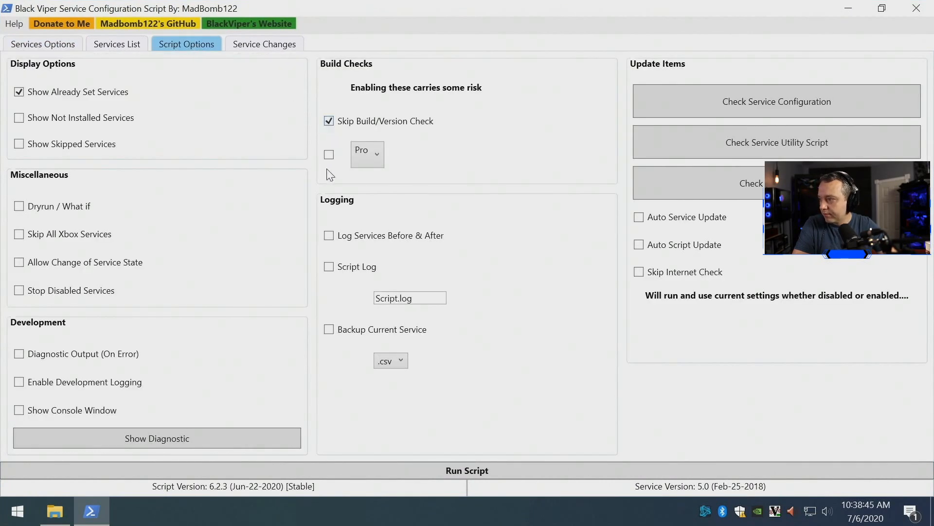
pyautogui.click(329, 155)
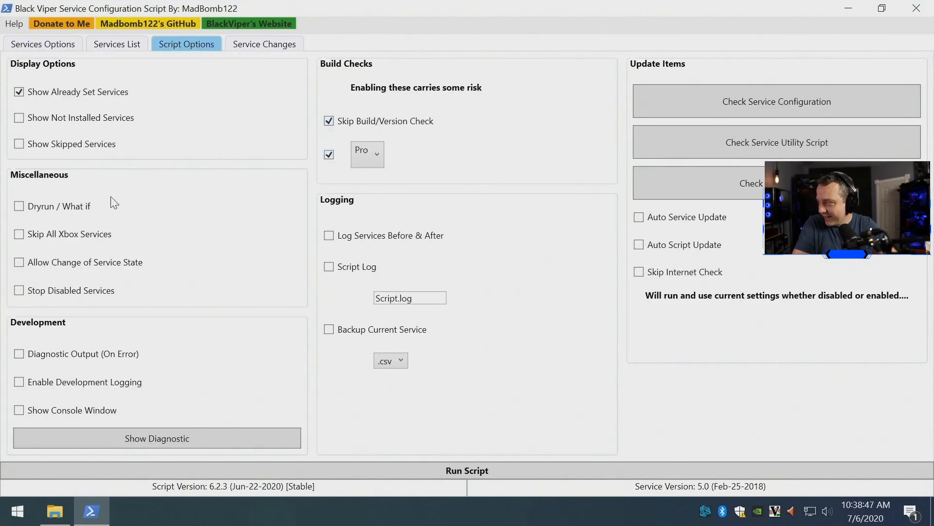
pyautogui.click(19, 235)
pyautogui.click(20, 263)
pyautogui.click(19, 291)
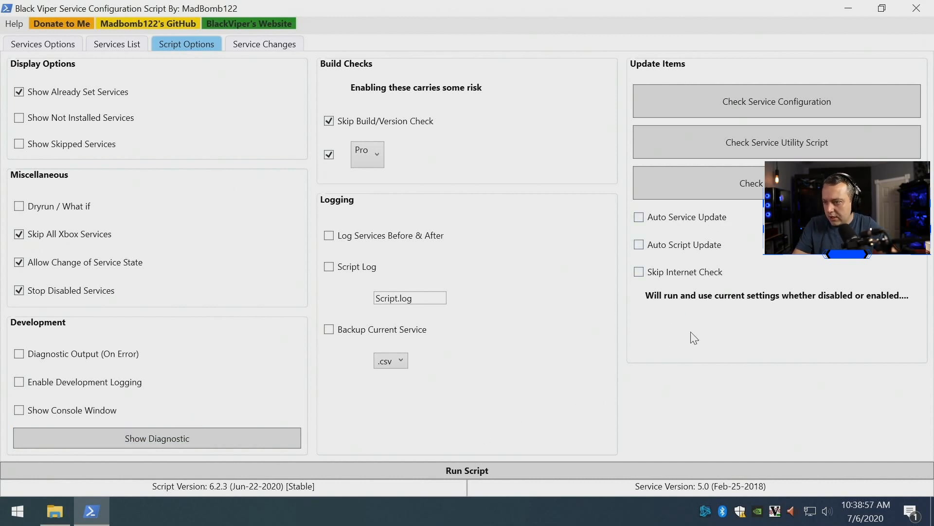
# Step: Run the service configuration script and decline the donation request
pyautogui.click(457, 471)
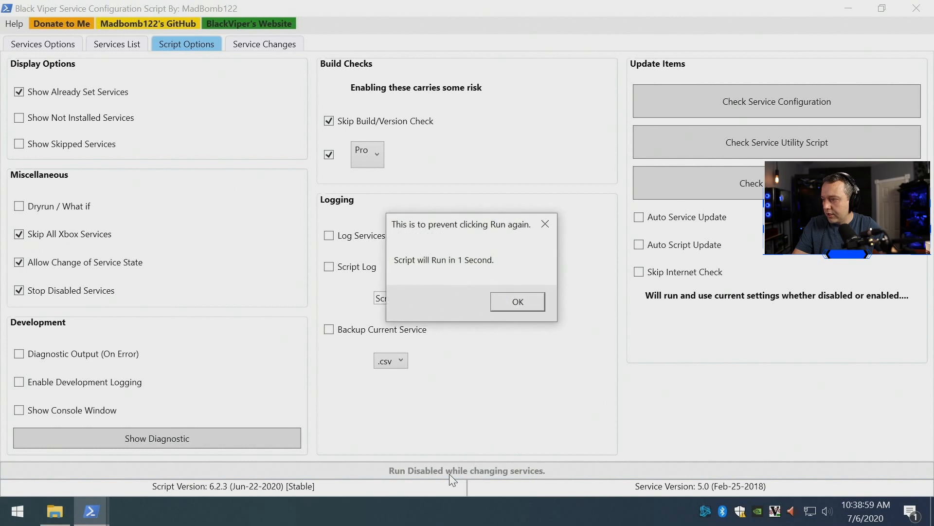
pyautogui.click(529, 301)
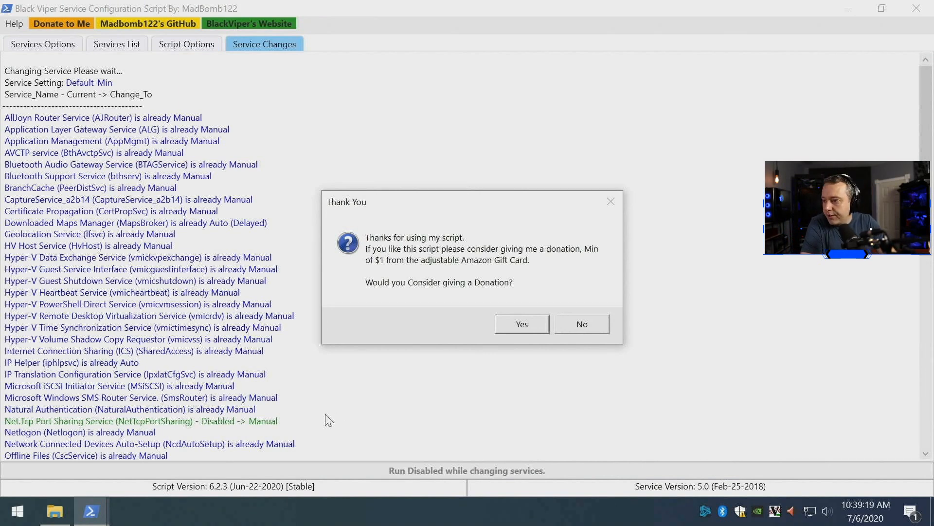
pyautogui.click(583, 325)
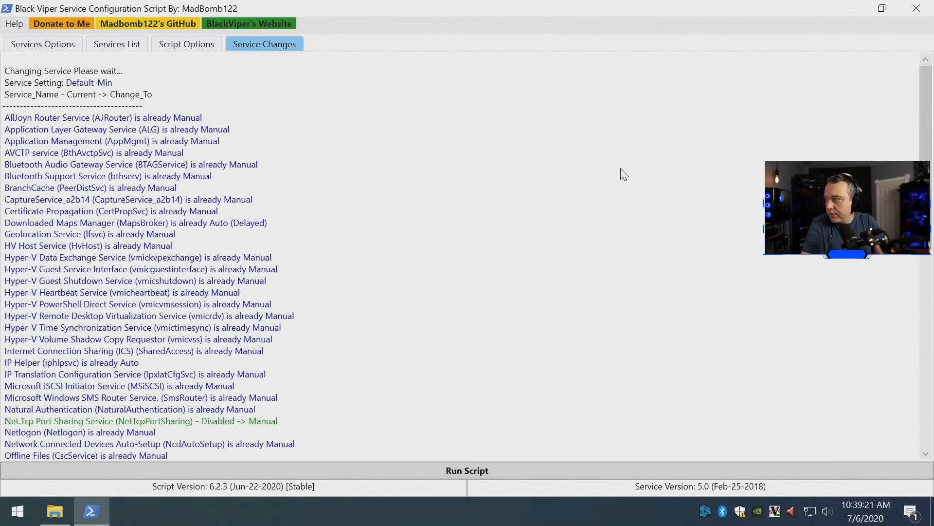
# Step: Review the service changes log from its first entry to the closing summary
pyautogui.scroll(-5, 457, 195)
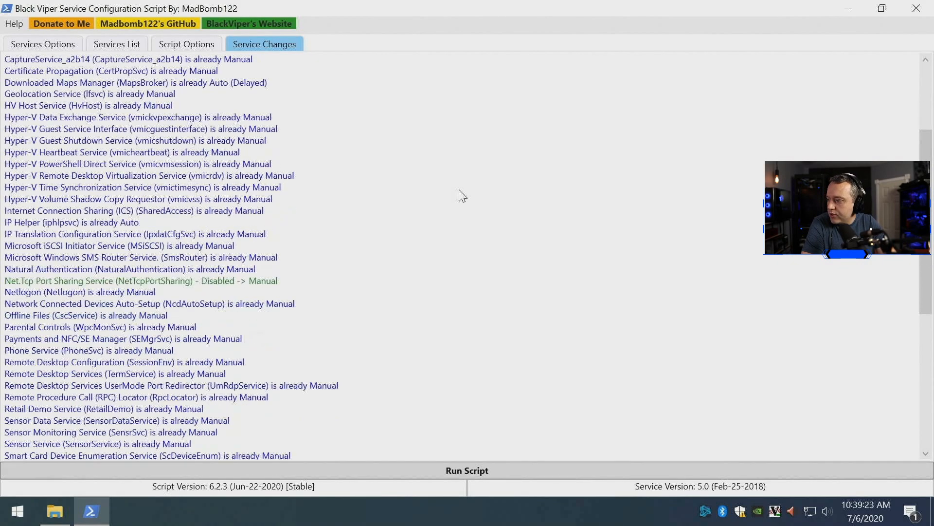
pyautogui.scroll(-7, 414, 273)
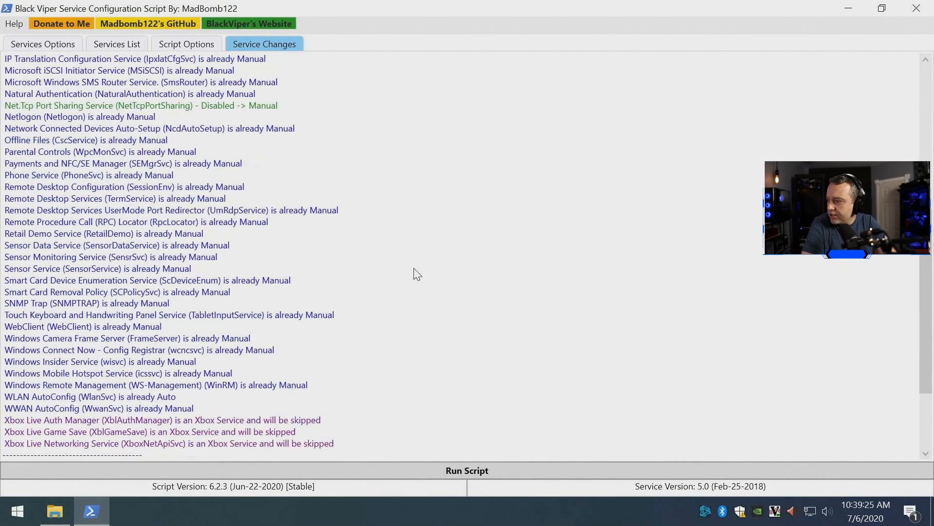
pyautogui.scroll(-1, 318, 267)
pyautogui.scroll(1, 317, 267)
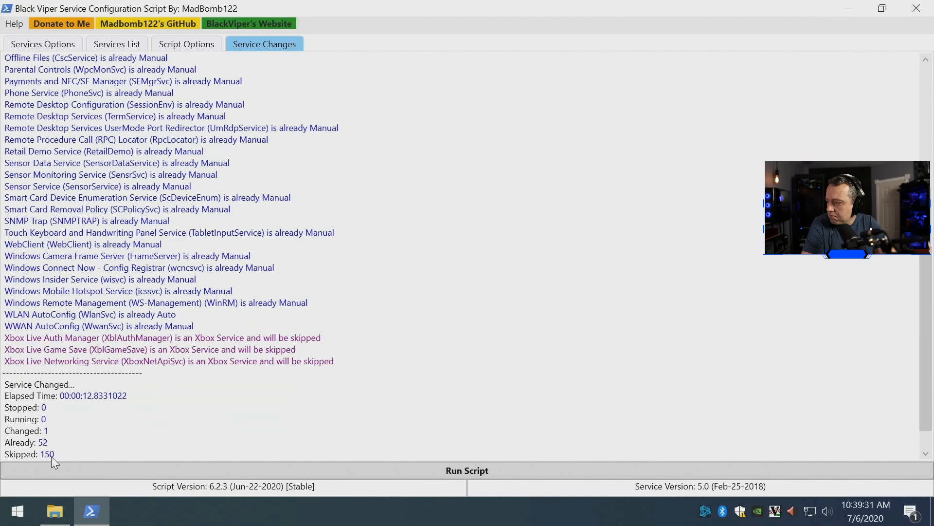
pyautogui.scroll(11, 273, 331)
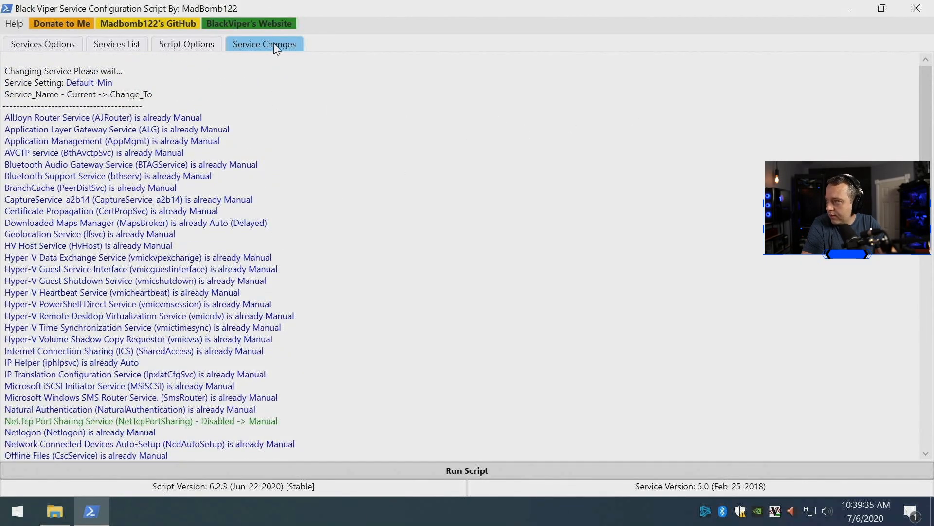
# Step: Check the services list against the selected configuration, and close the script and the BlackViperScript-6.2.3 folder window
pyautogui.click(198, 49)
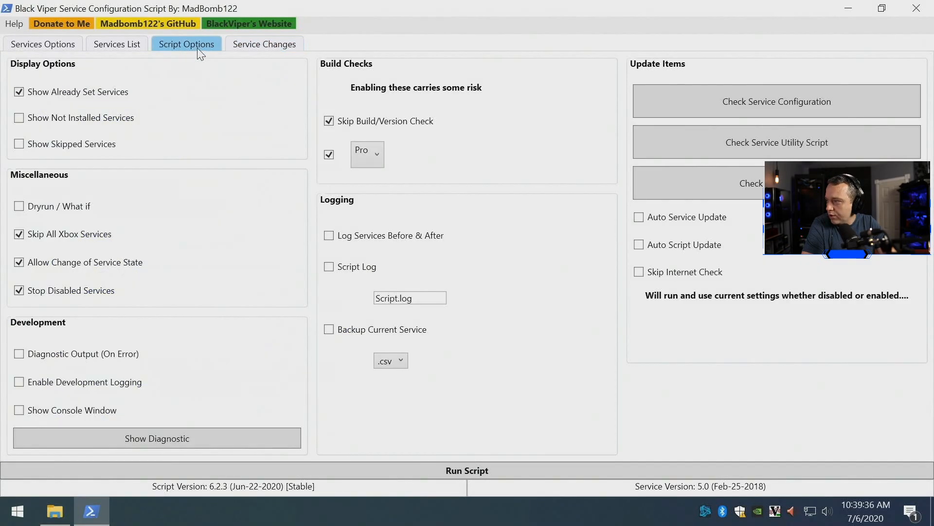
pyautogui.click(120, 51)
pyautogui.scroll(-7, 434, 198)
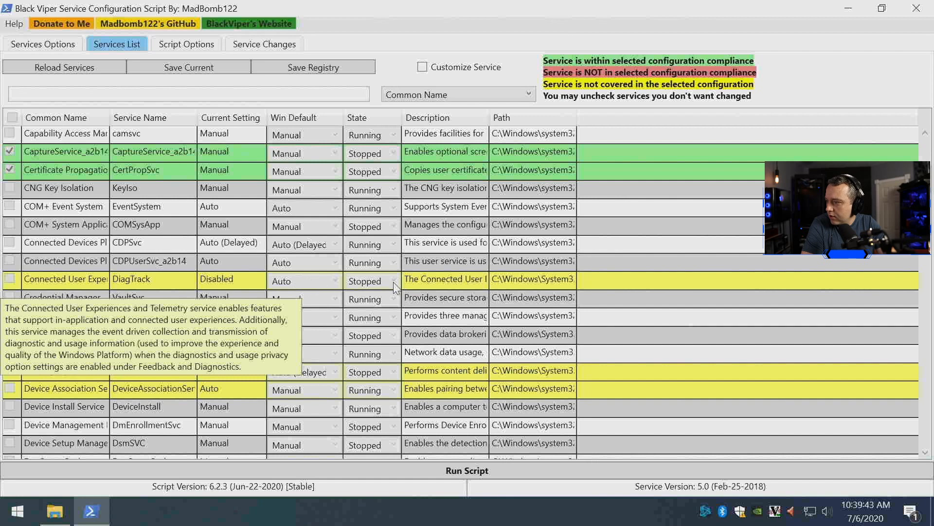
pyautogui.click(917, 8)
pyautogui.click(760, 63)
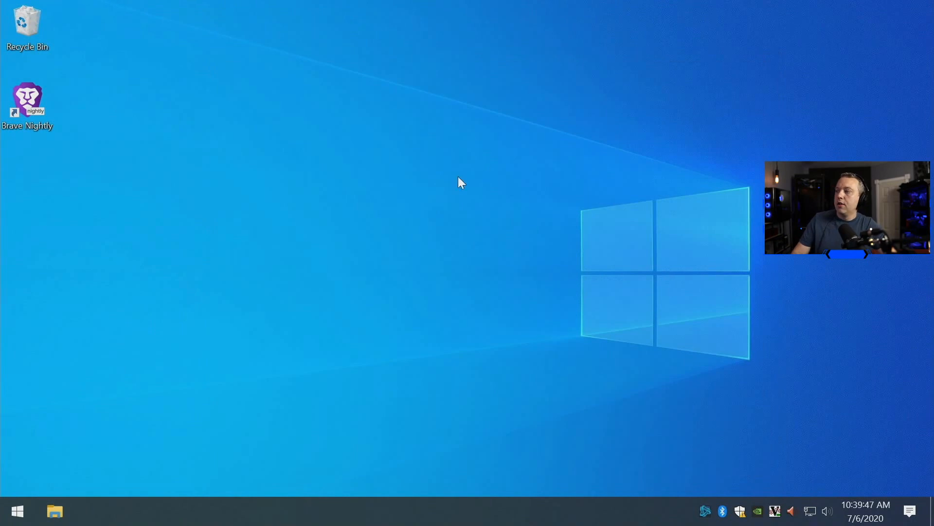
# Step: Check the CPU performance figures and running process count in Task Manager, and close it
pyautogui.rightClick(19, 510)
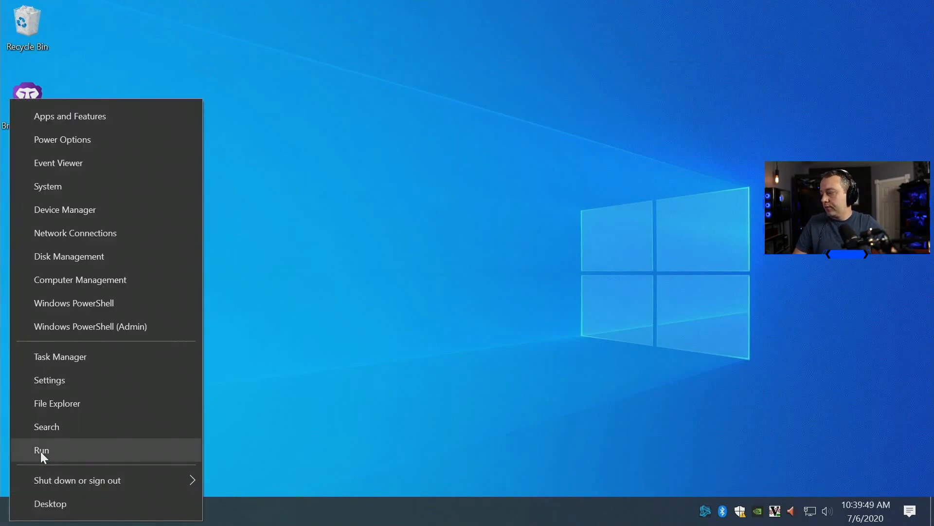
pyautogui.click(40, 451)
pyautogui.rightClick(269, 495)
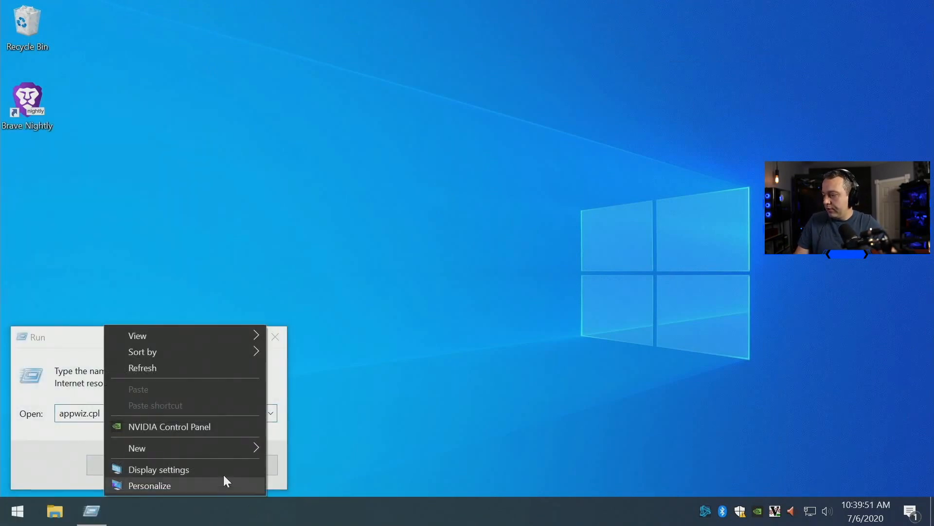
pyautogui.rightClick(271, 510)
pyautogui.click(370, 432)
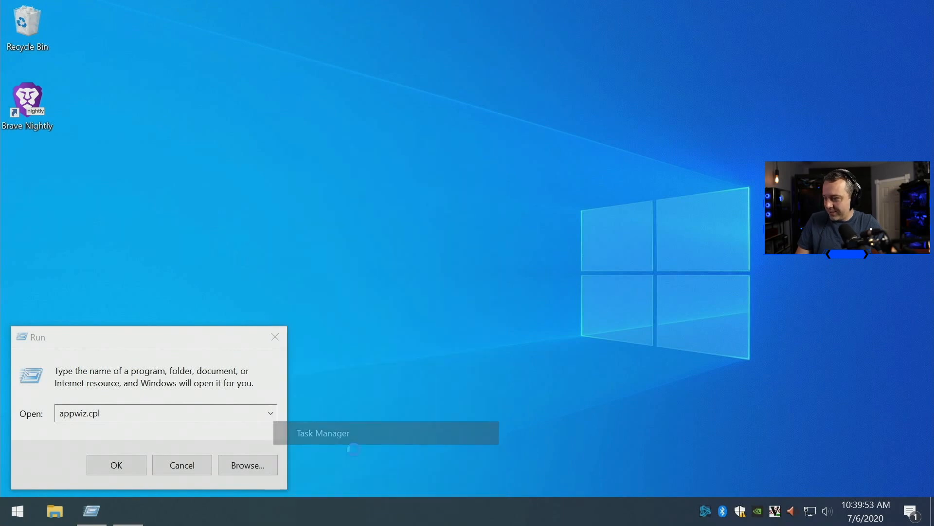
pyautogui.click(100, 64)
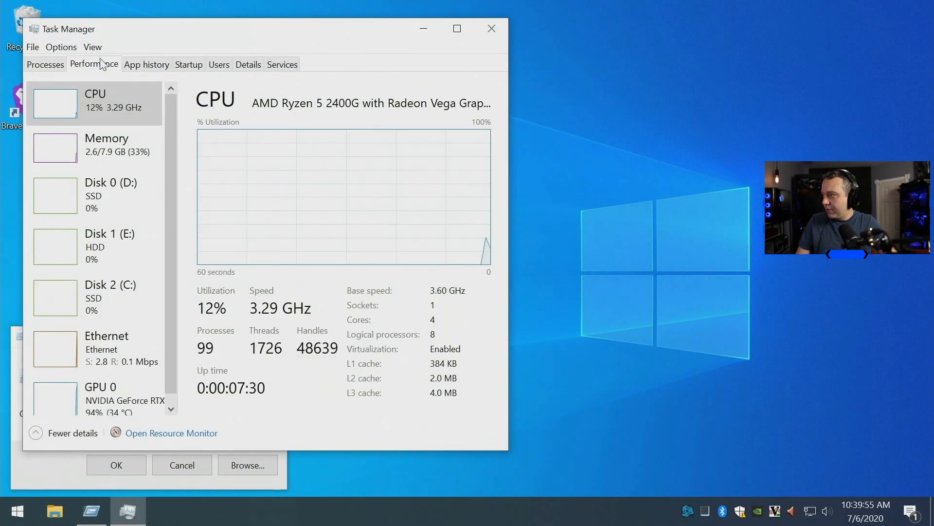
pyautogui.click(496, 24)
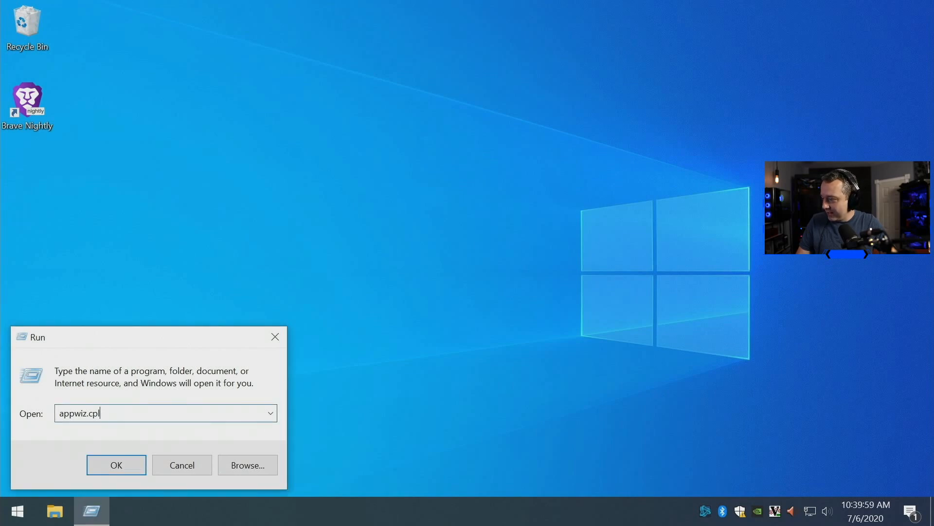
# Step: Launch services.msc from the Run dialog and maximize the Services window
pyautogui.moveTo(103, 413); pyautogui.dragTo(21, 404)
pyautogui.write('services.msc')
pyautogui.press('Return')
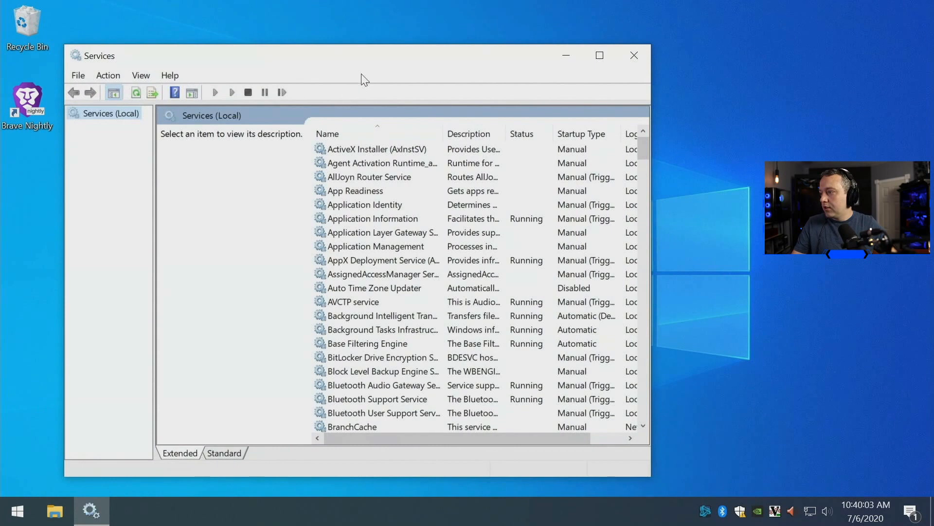
pyautogui.doubleClick(371, 59)
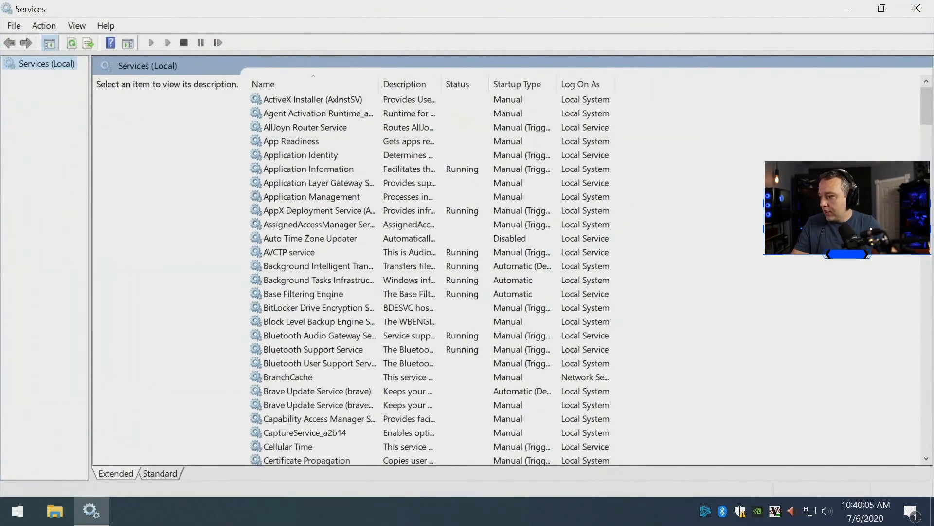
# Step: Show the services list in Standard view with a wider Name column, sorted by Startup Type
pyautogui.click(160, 478)
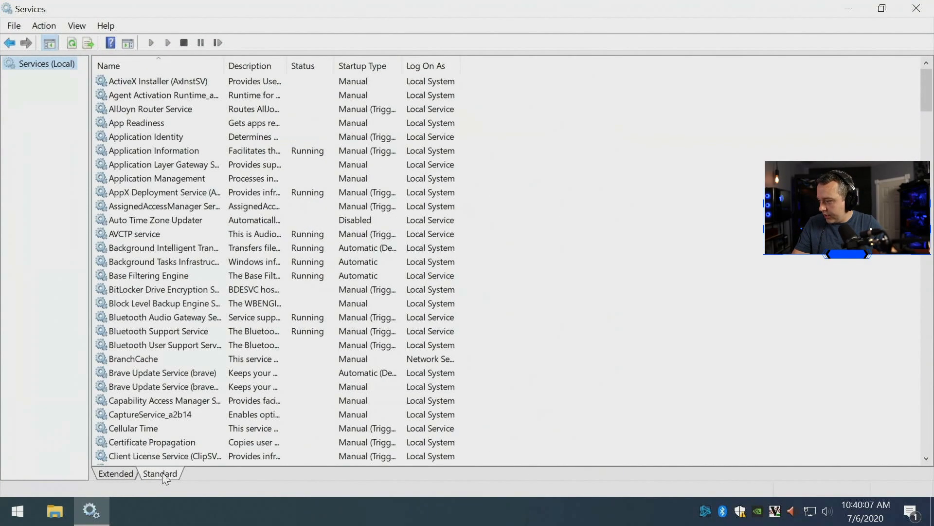
pyautogui.moveTo(230, 67); pyautogui.dragTo(355, 65)
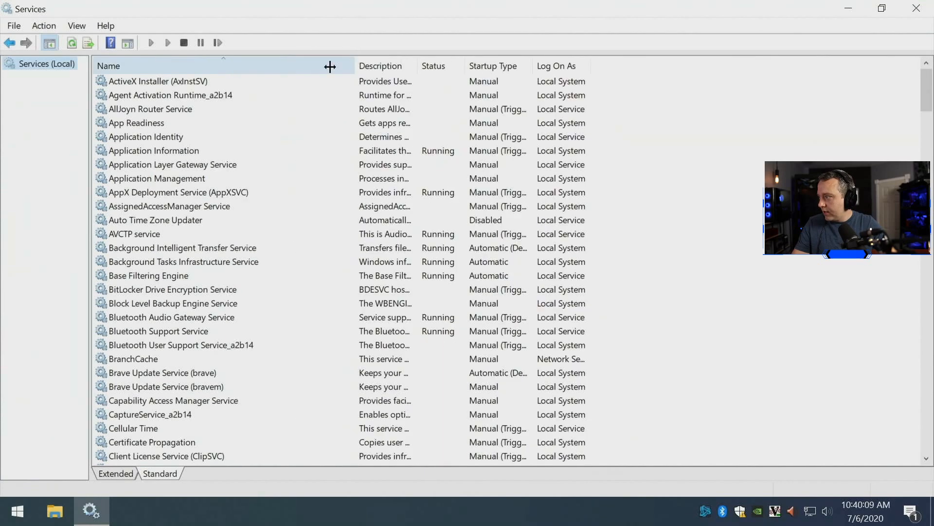
pyautogui.click(507, 74)
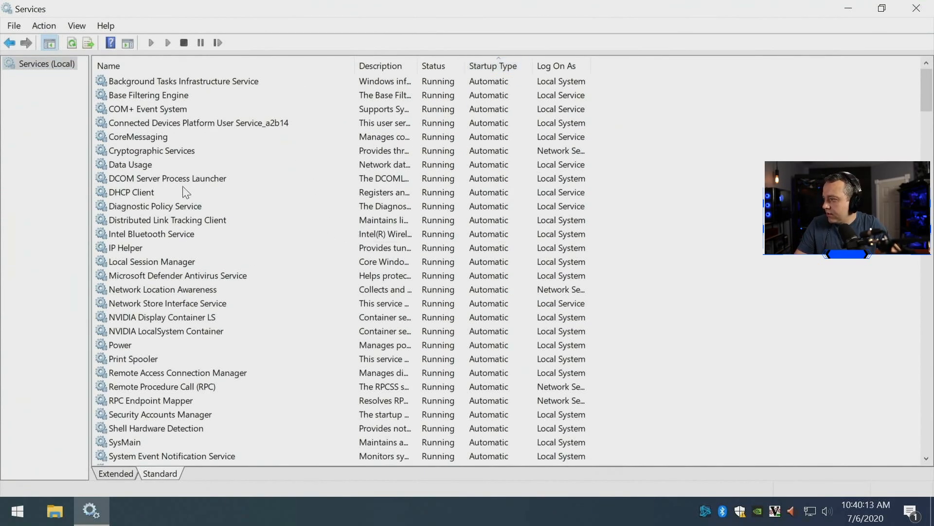
# Step: Examine the services set to start automatically, from Microsoft Defender Antivirus Service through the delayed and trigger-start entries
pyautogui.click(202, 276)
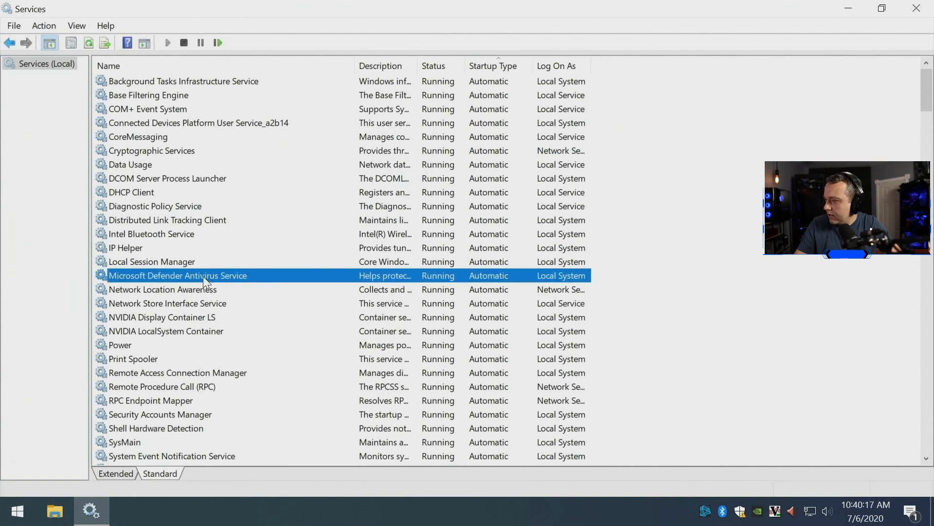
pyautogui.scroll(-1, 240, 315)
pyautogui.scroll(-1, 198, 278)
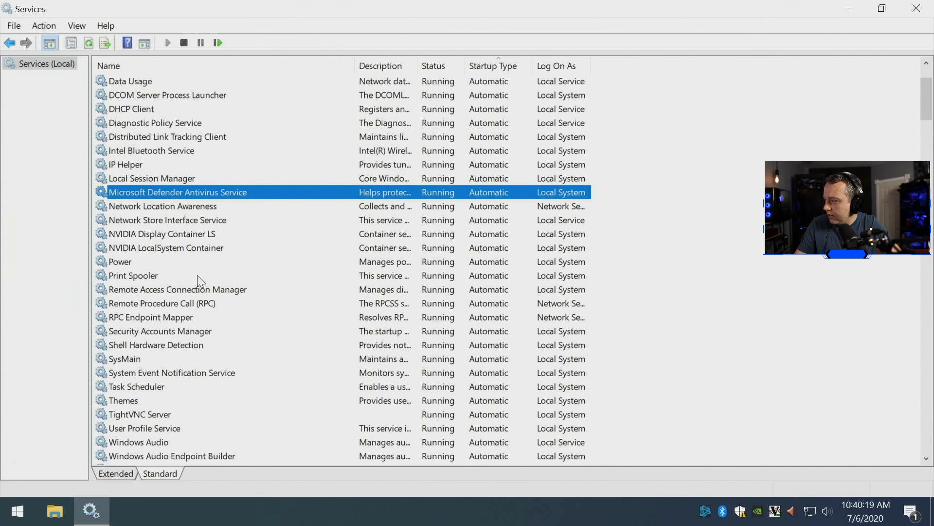
pyautogui.scroll(-1, 187, 304)
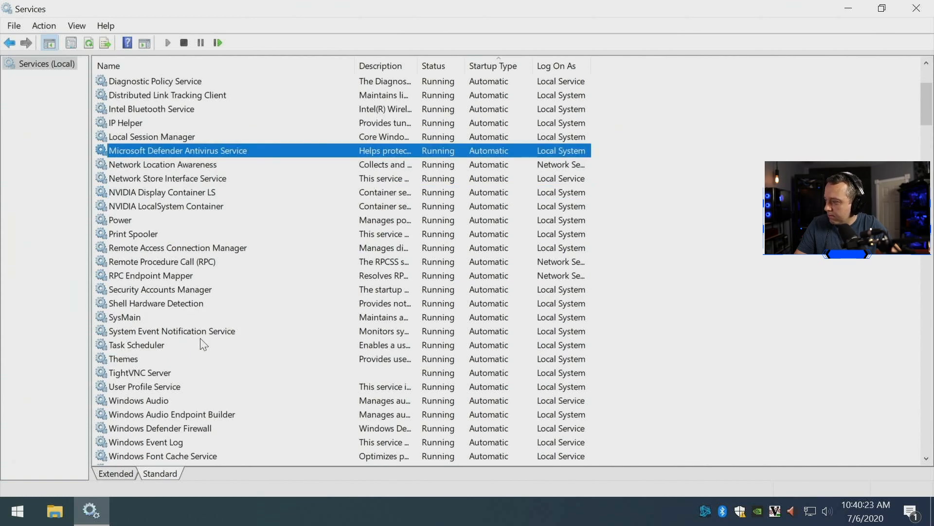
pyautogui.scroll(-1, 202, 347)
pyautogui.scroll(-2, 204, 360)
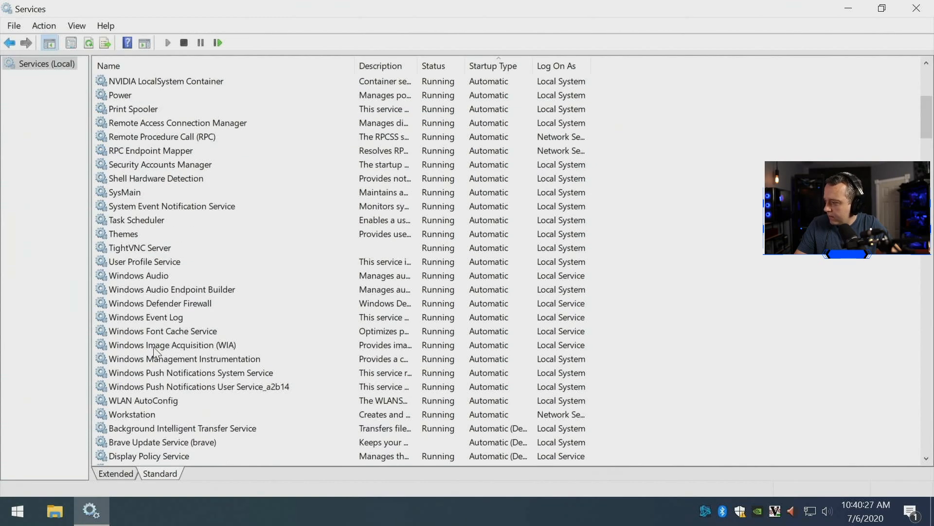
pyautogui.scroll(-2, 216, 404)
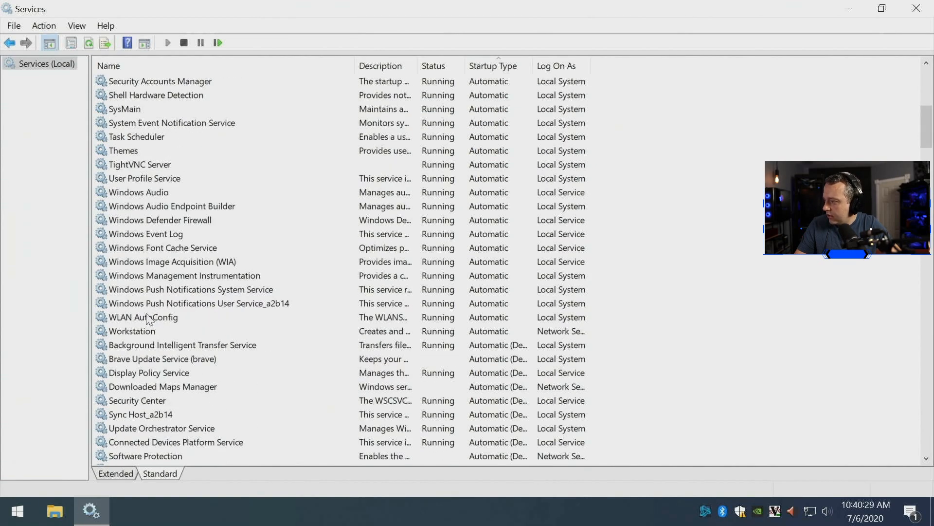
pyautogui.scroll(-2, 148, 319)
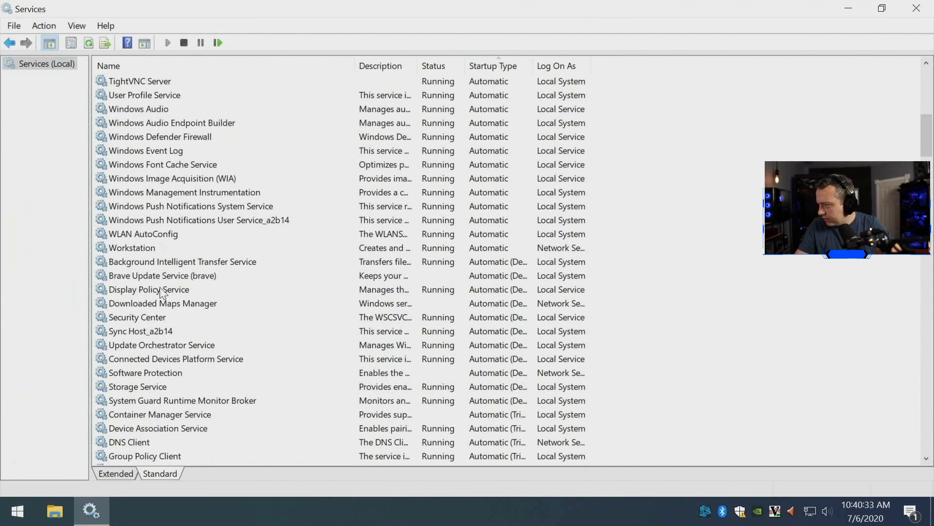
pyautogui.scroll(-3, 160, 289)
pyautogui.scroll(-1, 156, 297)
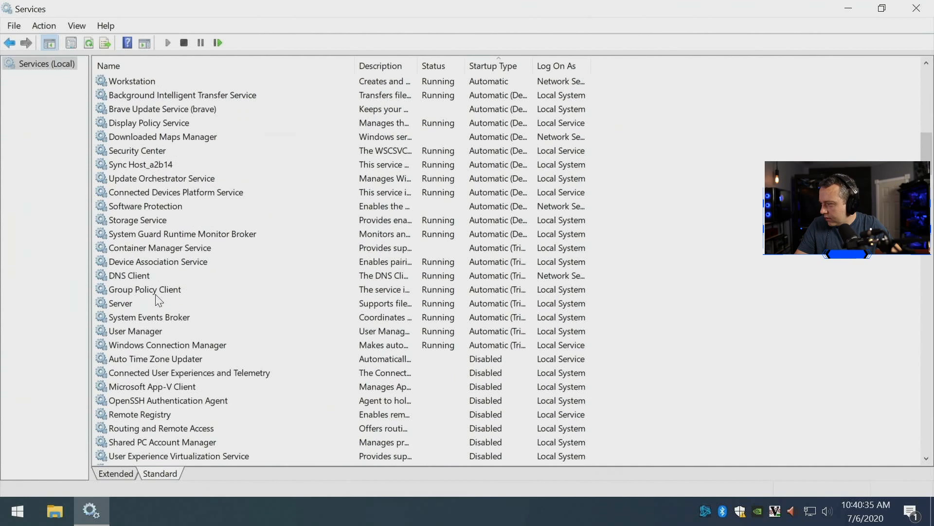
pyautogui.scroll(-1, 157, 298)
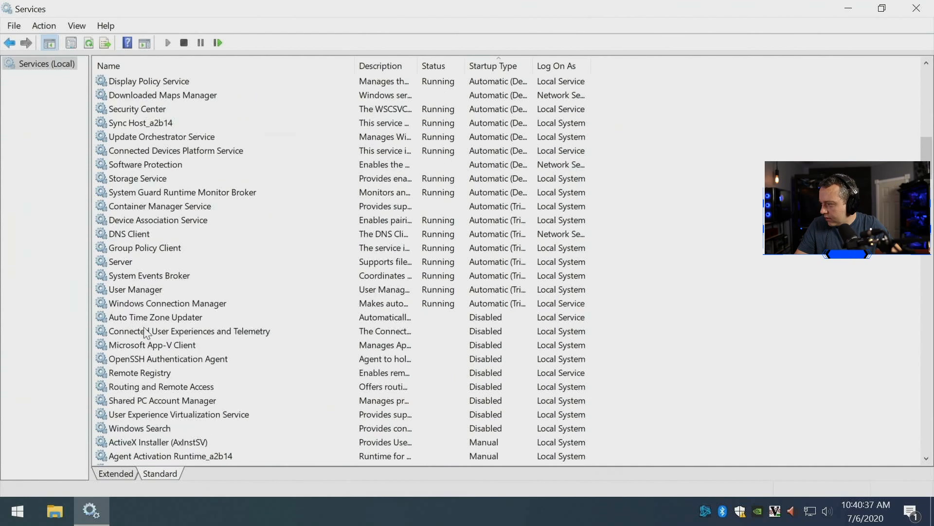
# Step: Examine the Disabled and Manual services, including Connected User Experiences and Telemetry and Clipboard User Service, and close the Services window
pyautogui.click(411, 326)
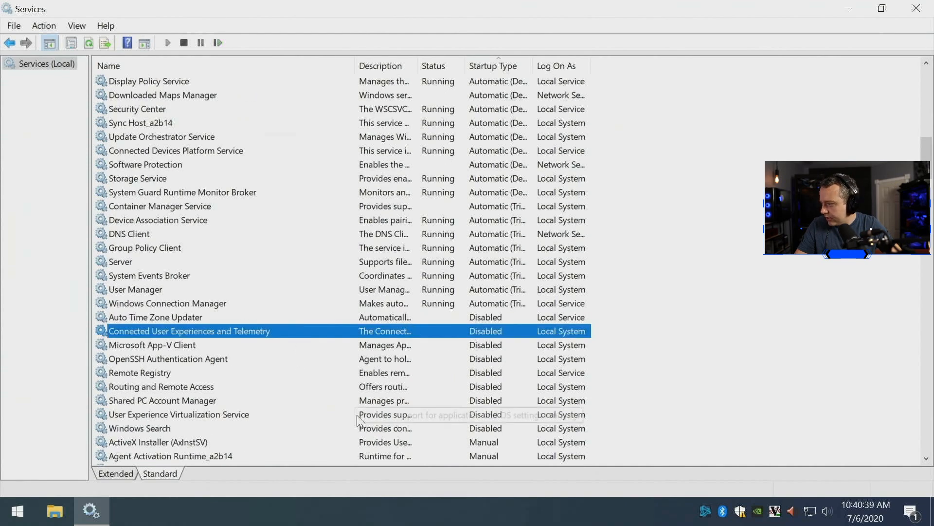
pyautogui.scroll(-6, 417, 365)
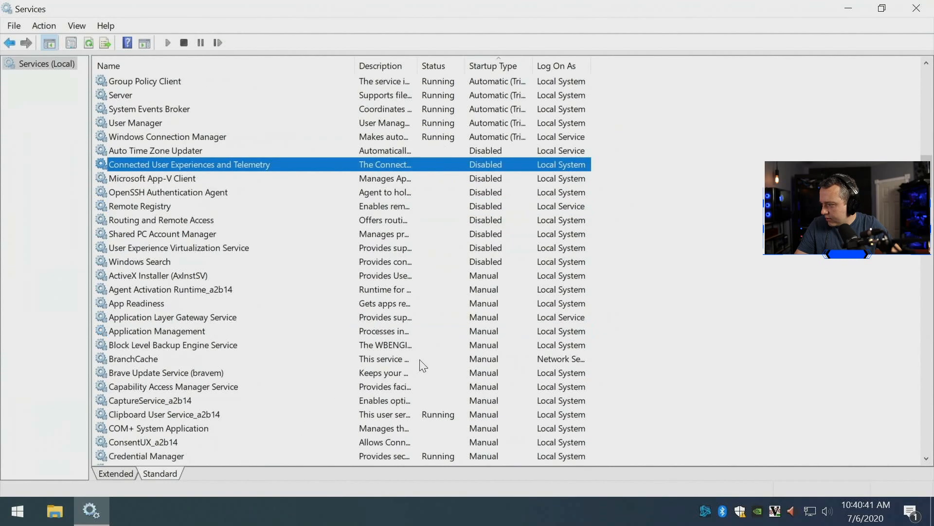
pyautogui.scroll(-4, 422, 365)
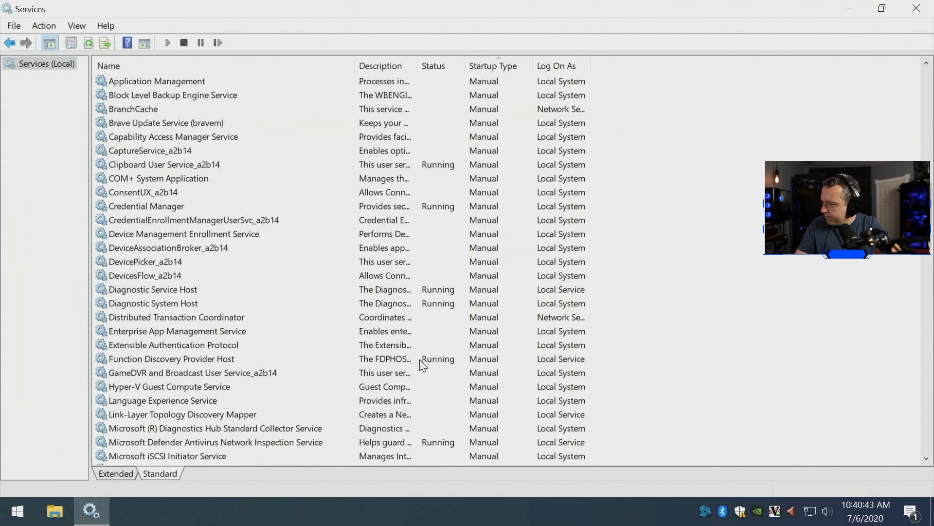
pyautogui.click(163, 165)
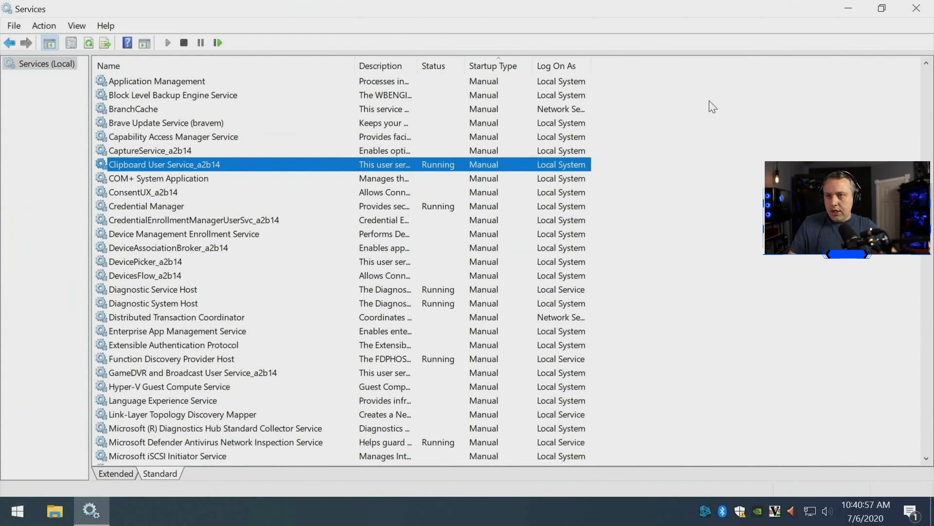
pyautogui.click(915, 9)
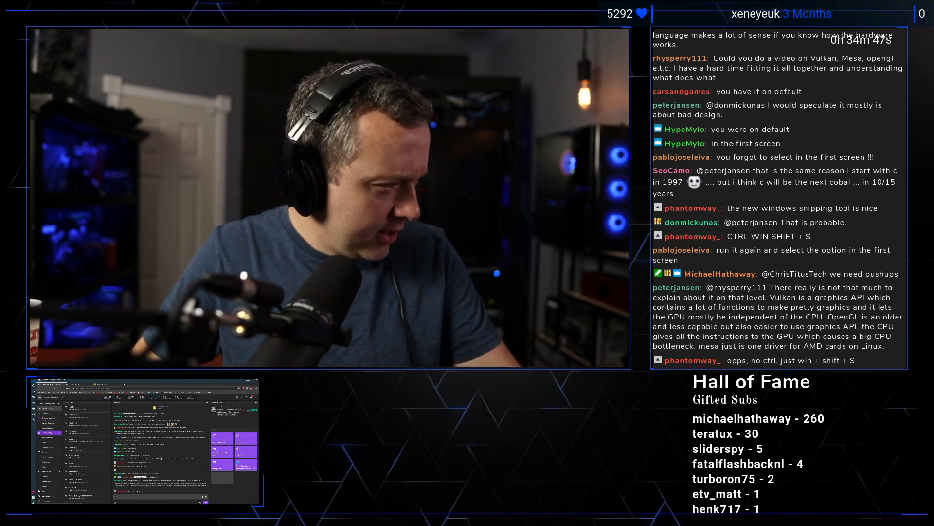
pyautogui.click(52, 447)
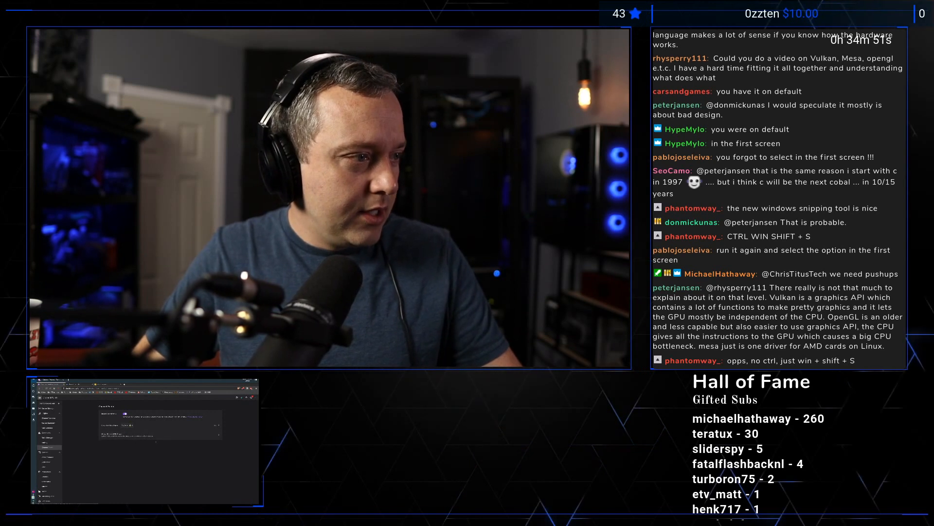
pyautogui.click(148, 435)
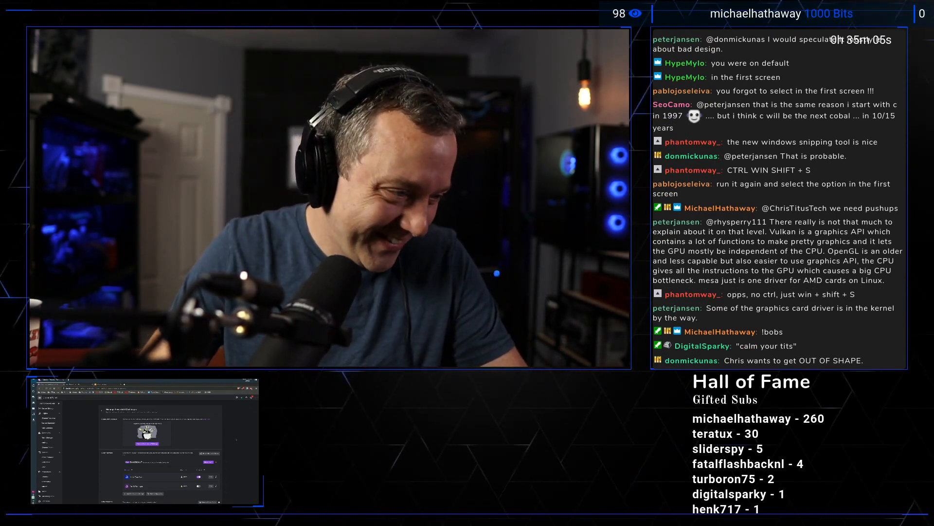
pyautogui.scroll(-1, 235, 446)
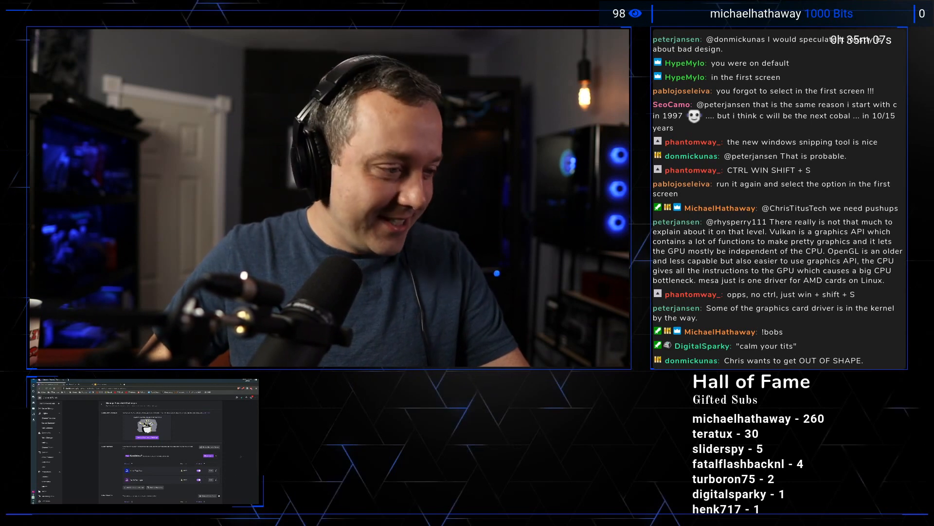
pyautogui.scroll(-3, 241, 455)
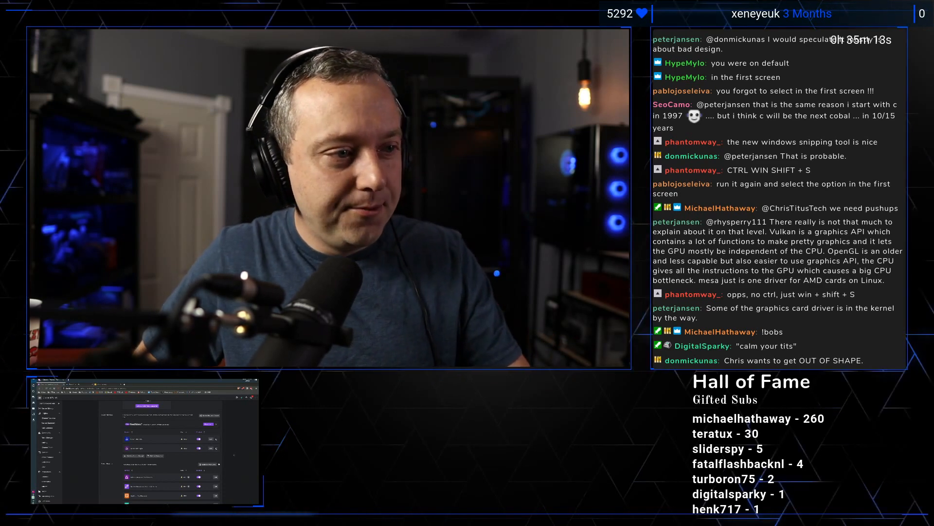
pyautogui.scroll(-2, 235, 454)
pyautogui.scroll(5, 230, 452)
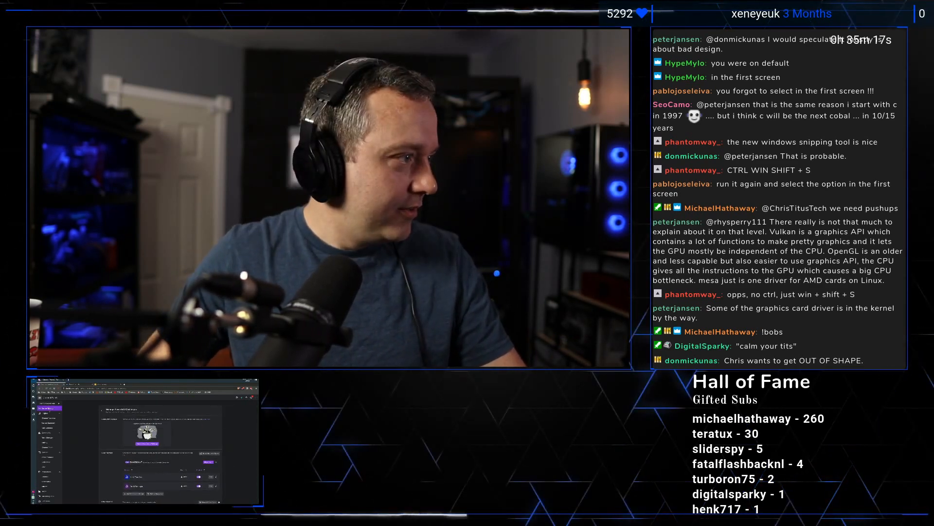
pyautogui.click(50, 408)
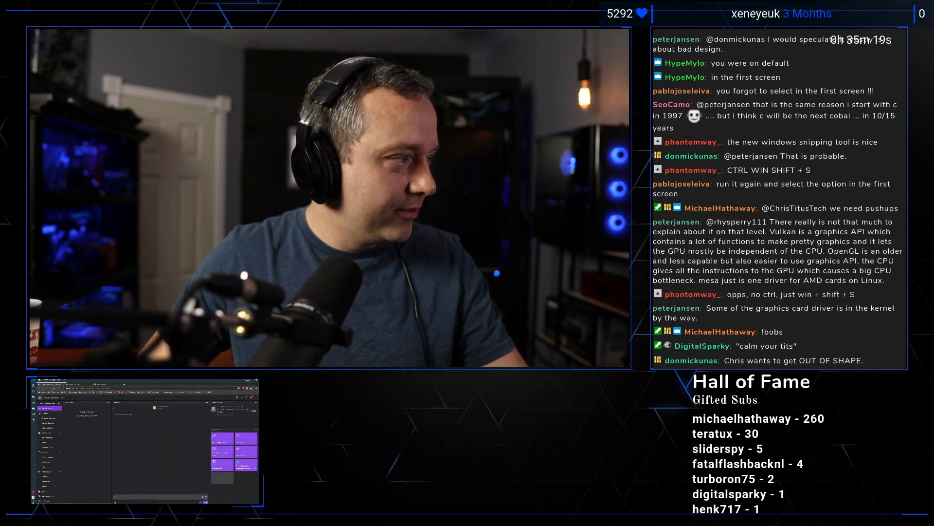